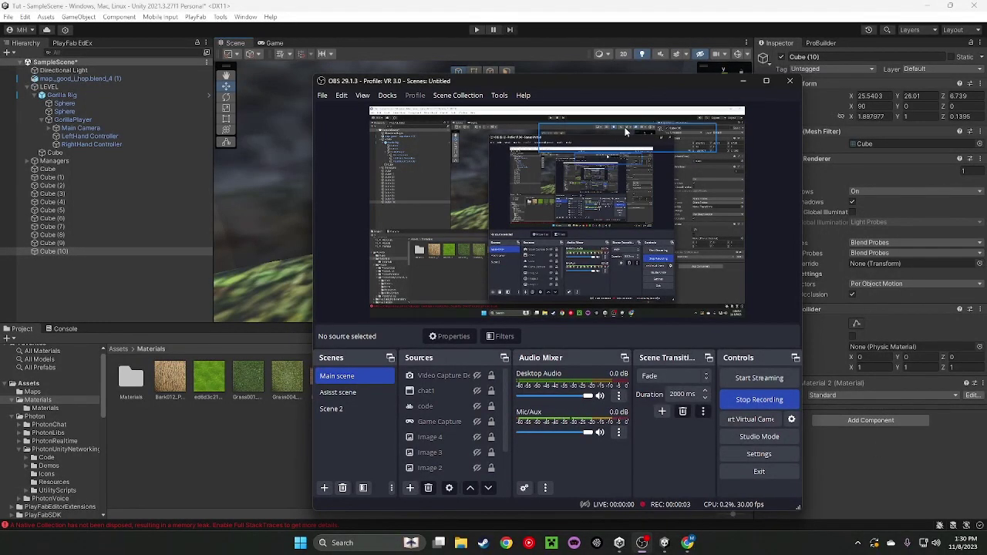
- Open the Player prefab in the Resources/PhotonVR assets folder for editing
click(742, 82)
right_drag(609, 154, 533, 159)
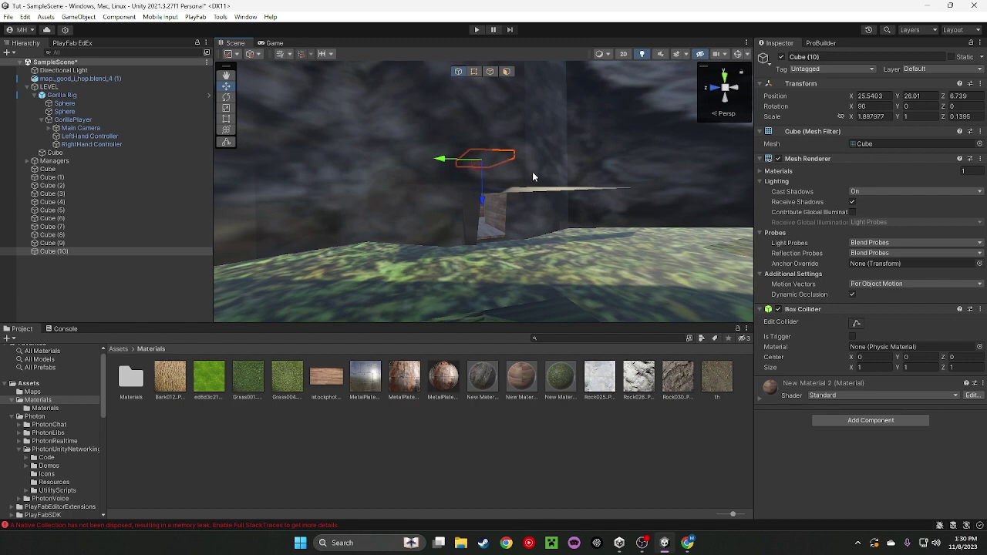
right_drag(532, 177, 493, 278)
click(29, 383)
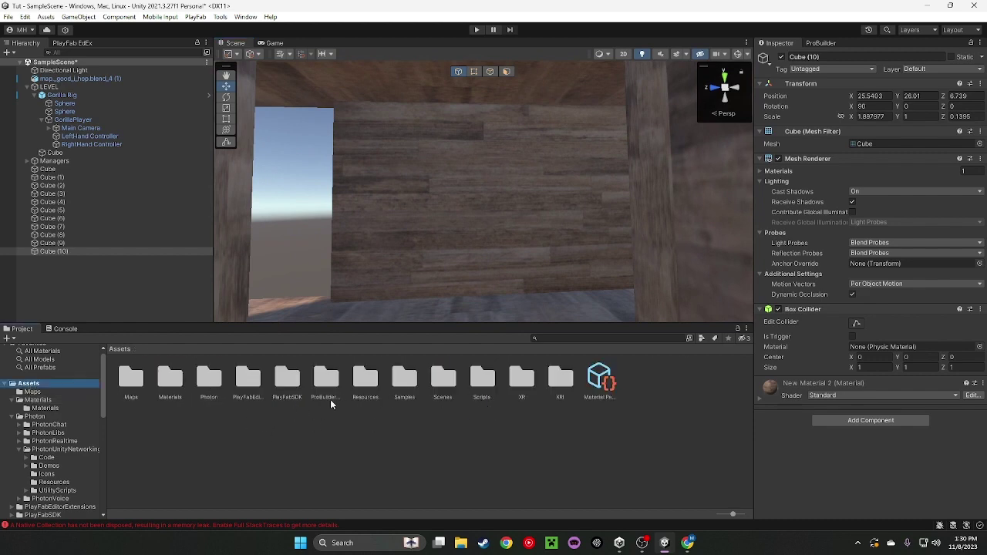
click(367, 383)
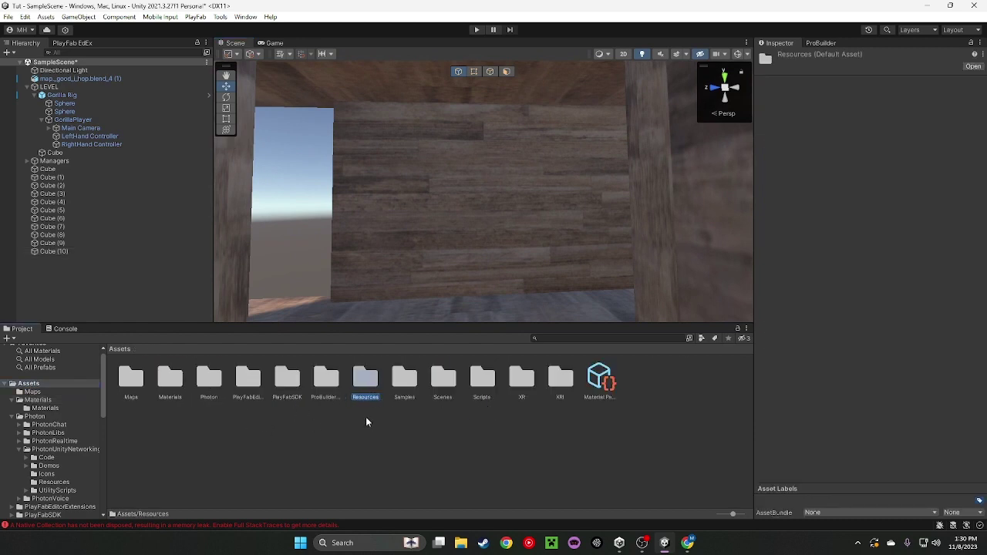
double_click(365, 381)
double_click(171, 378)
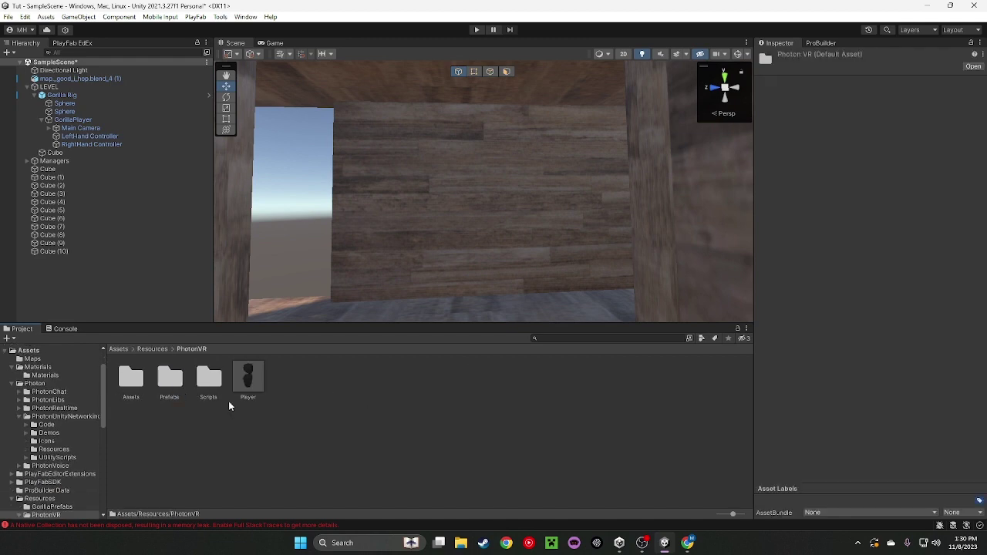
double_click(248, 377)
- Import the TMP Essentials and the TMP Examples & Extras, and close the TMP Importer
click(376, 241)
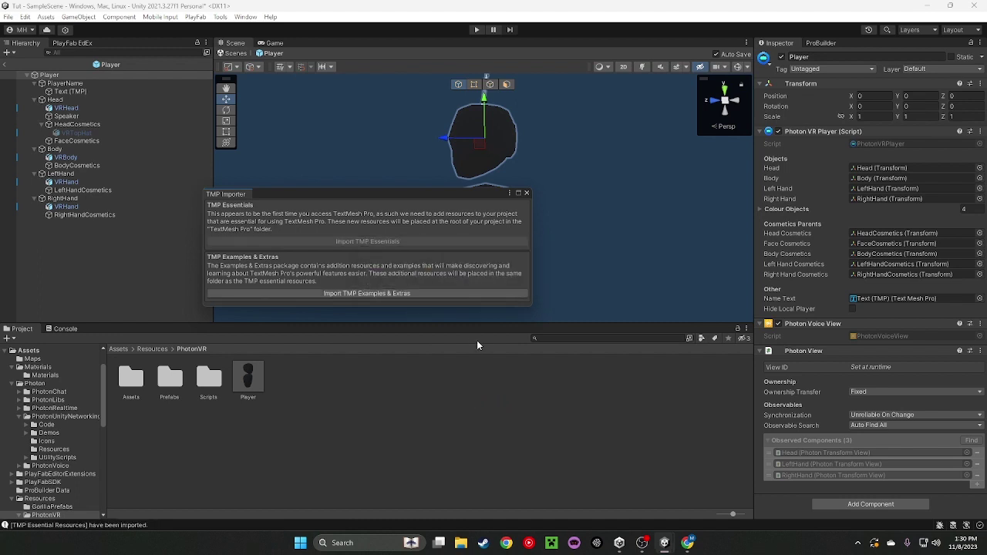
click(410, 292)
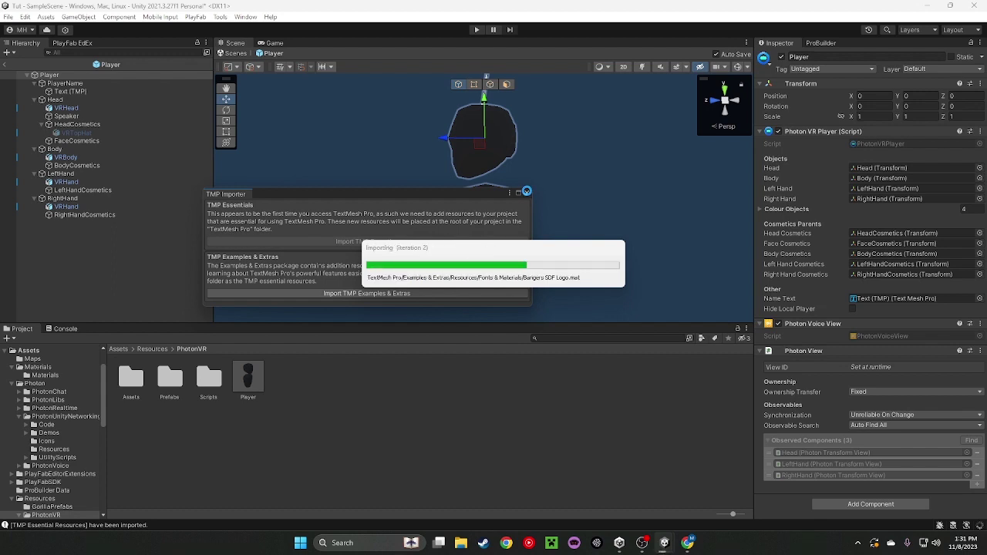
click(527, 192)
- Add a 3D cube to the Player prefab
right_drag(527, 195, 735, 260)
key(a)
key(s)
scroll(473, 233, up, 5)
right_drag(474, 233, 473, 185)
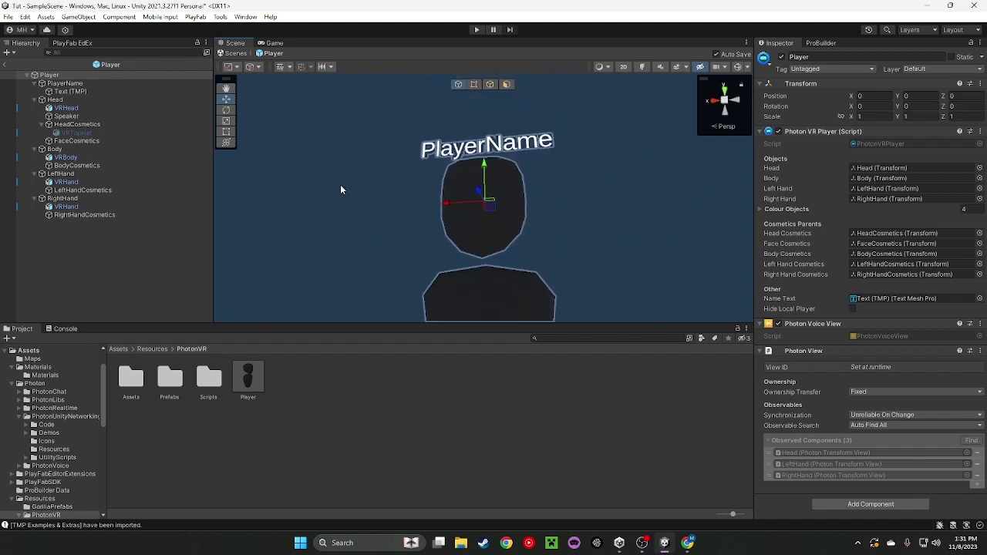
click(7, 53)
mouse_move(54, 89)
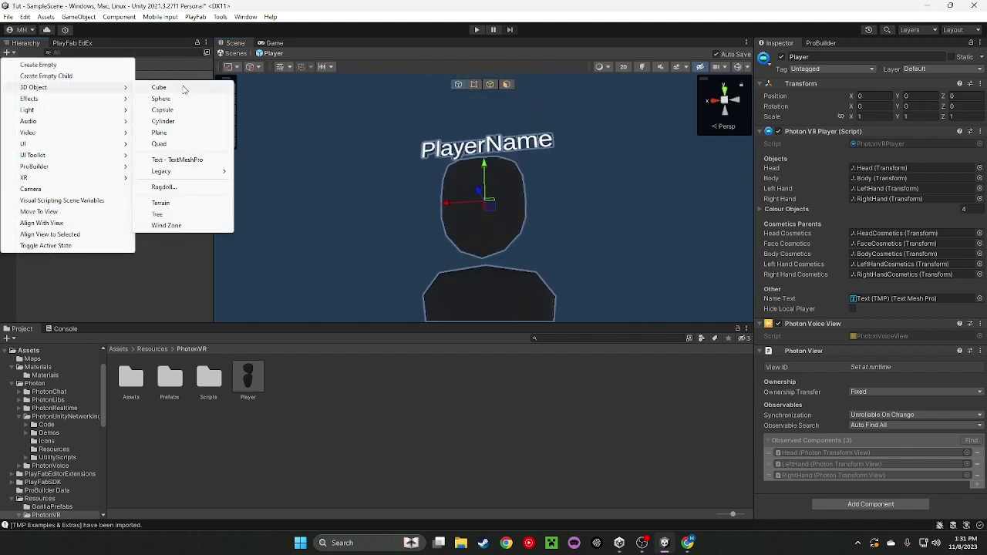
click(159, 90)
- Scale the new cube uniformly to about 0.23
key(s)
right_drag(549, 220, 405, 216)
key(d)
key(w)
click(225, 122)
drag(528, 197, 526, 237)
key(d)
right_drag(526, 236, 498, 235)
key(w)
- Move the cube to about X 0.013, Y 0.007, Z 0.007 and disable its Box Collider
drag(409, 193, 246, 133)
drag(385, 184, 332, 184)
key(a)
right_drag(331, 186, 500, 185)
key(s)
drag(424, 182, 430, 181)
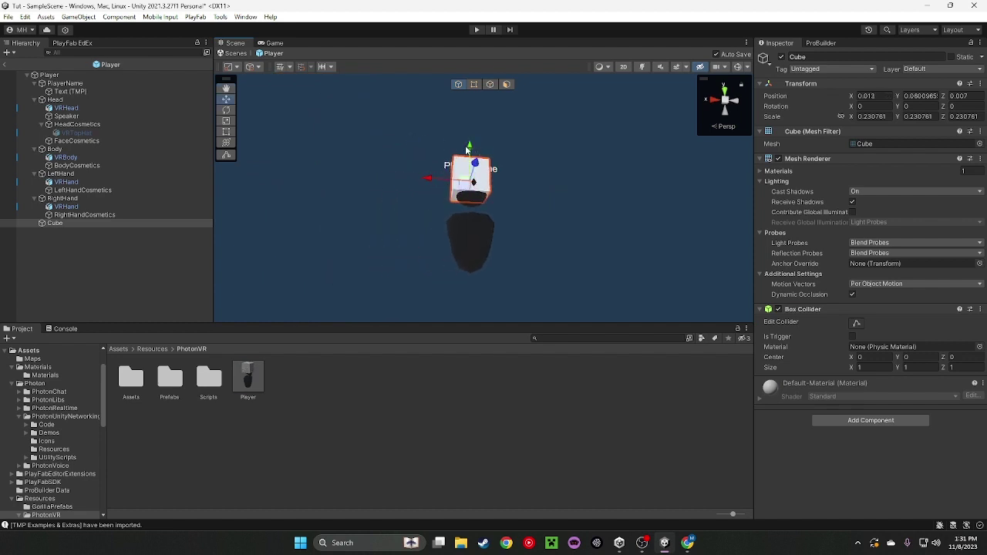
drag(467, 151, 468, 187)
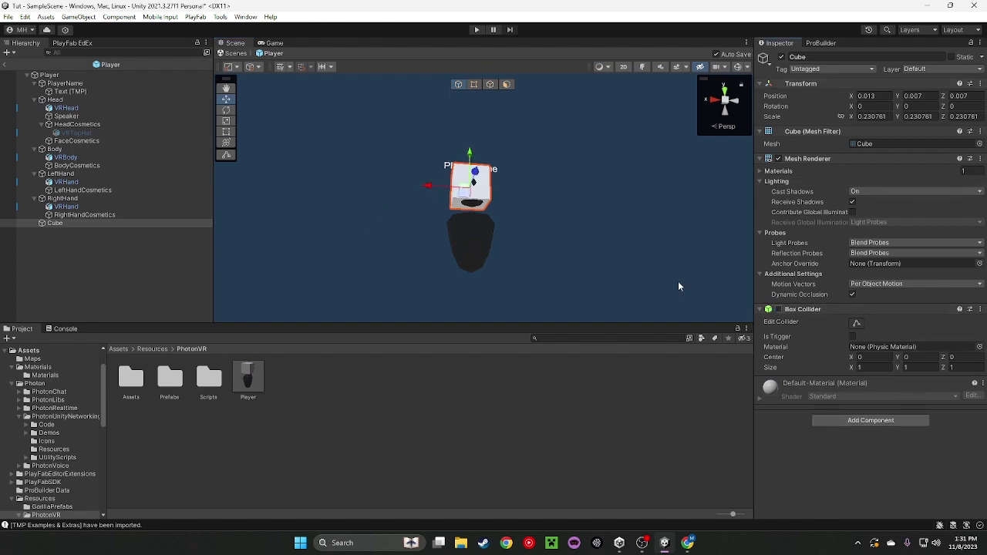
- Rename the cube as "cube hands" and make it a child of RightHandCosmetics
click(820, 68)
click(817, 57)
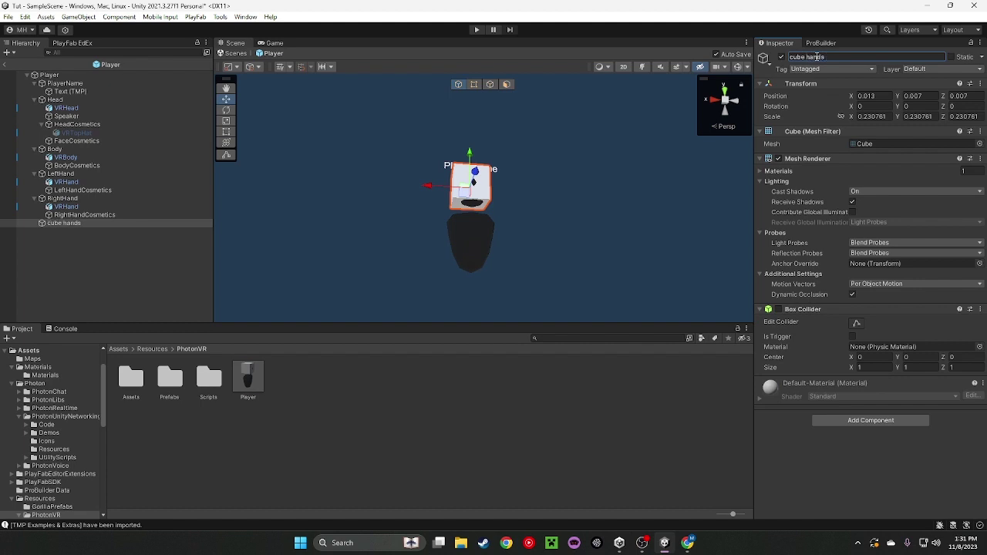
click(128, 223)
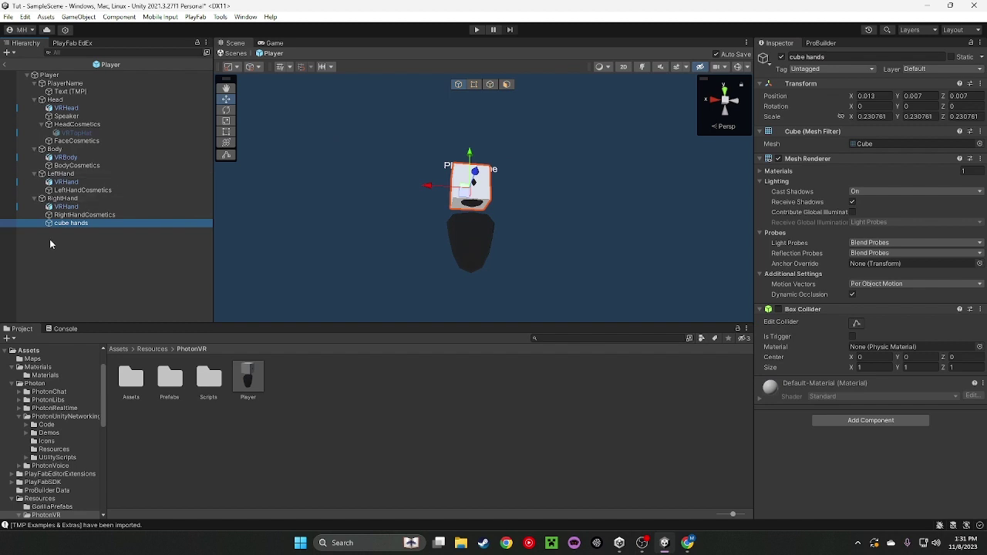
drag(66, 228, 43, 217)
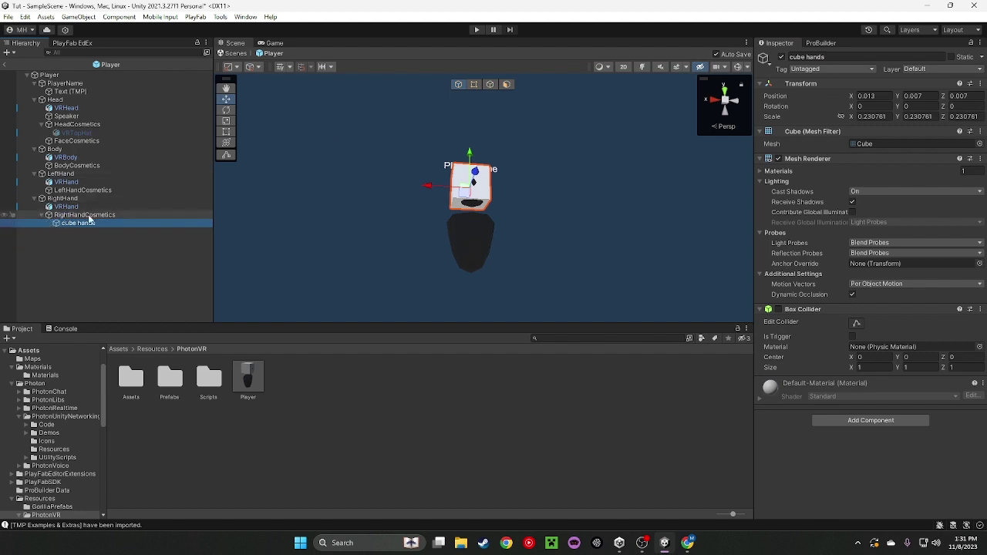
- Deactivate the cube hands object and leave the Player prefab to return to SampleScene
right_drag(329, 281, 573, 180)
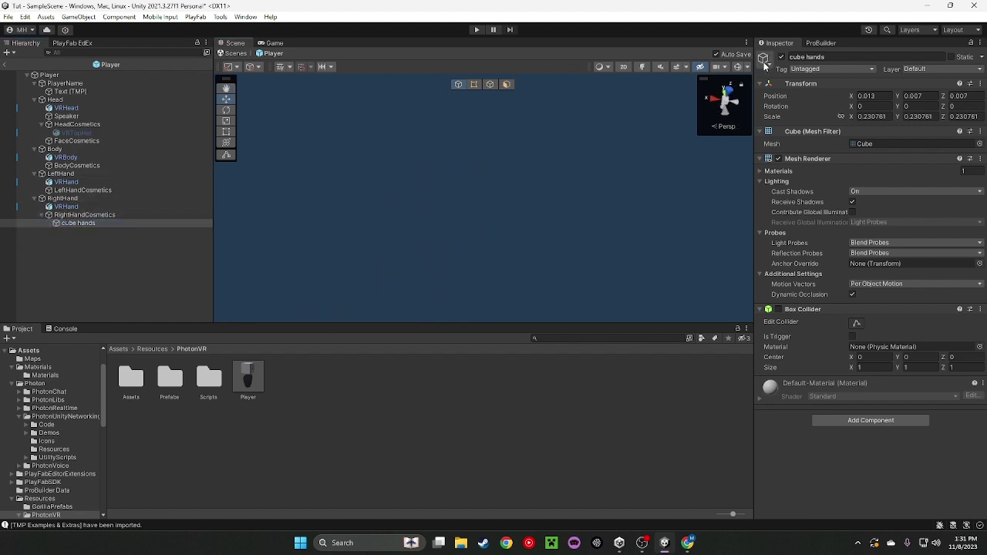
right_drag(617, 108, 254, 127)
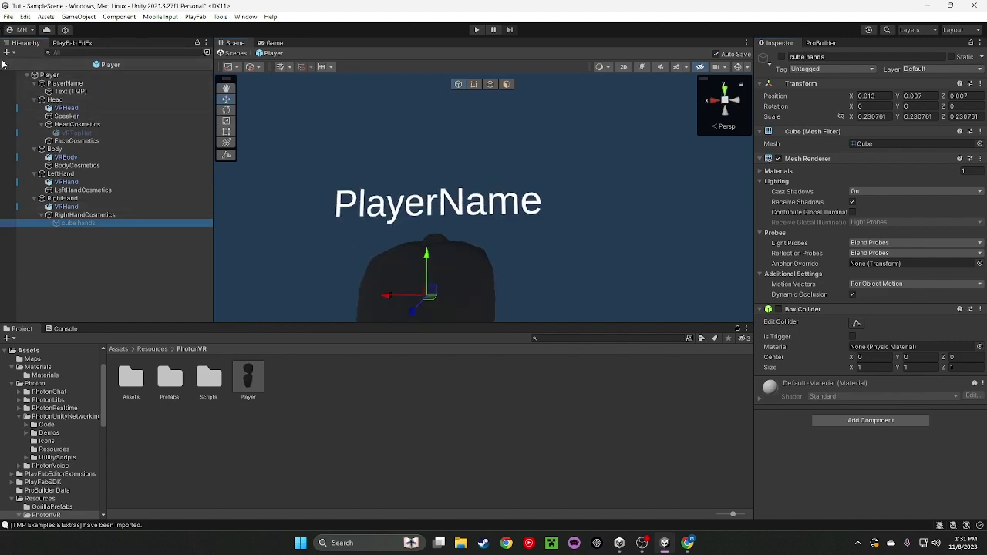
click(3, 65)
click(2, 64)
- Duplicate a wooden wall cube and shrink the copy to a small panel, about 0.56 by 0.28 in scale
right_drag(388, 209, 446, 148)
key(ctrl+d)
scroll(504, 185, up, 5)
click(226, 118)
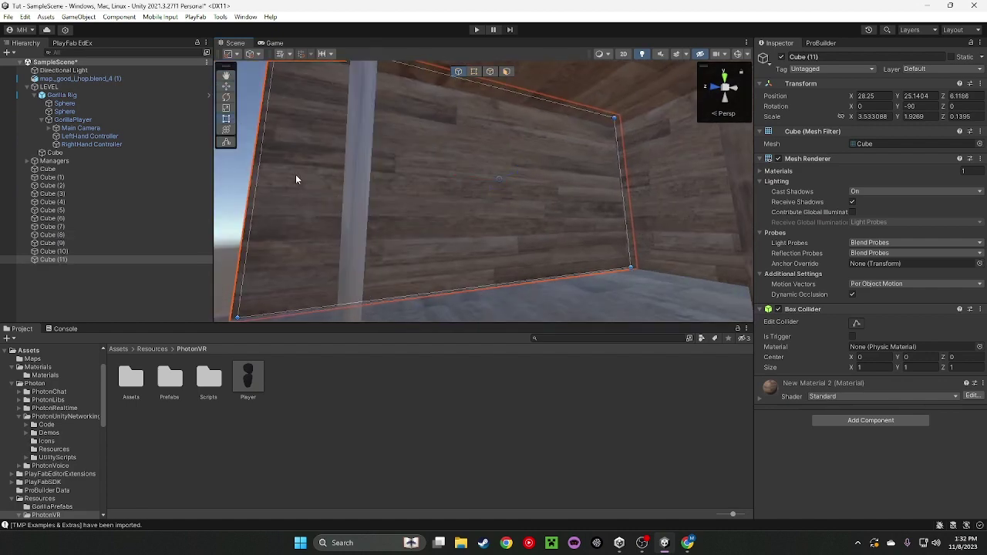
drag(259, 168, 508, 167)
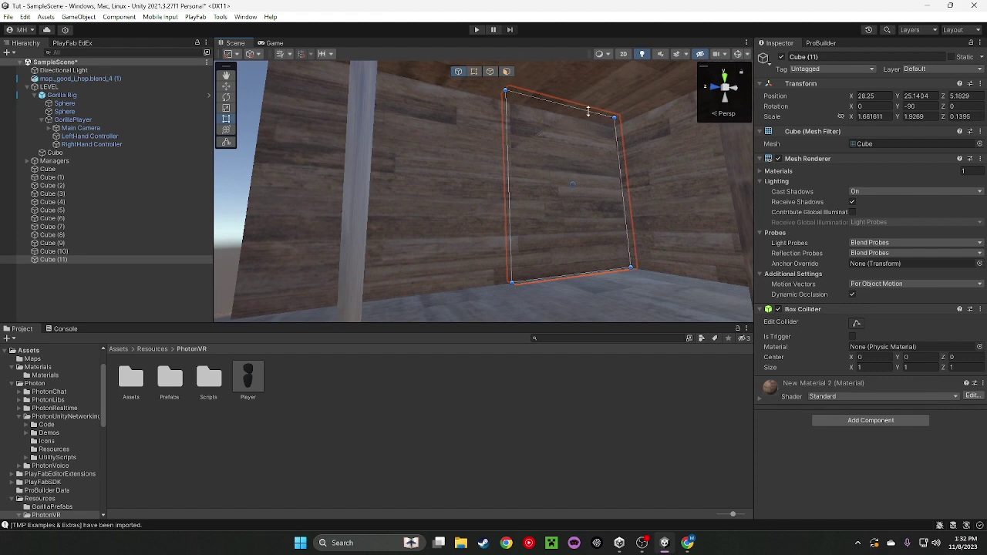
drag(588, 112, 588, 219)
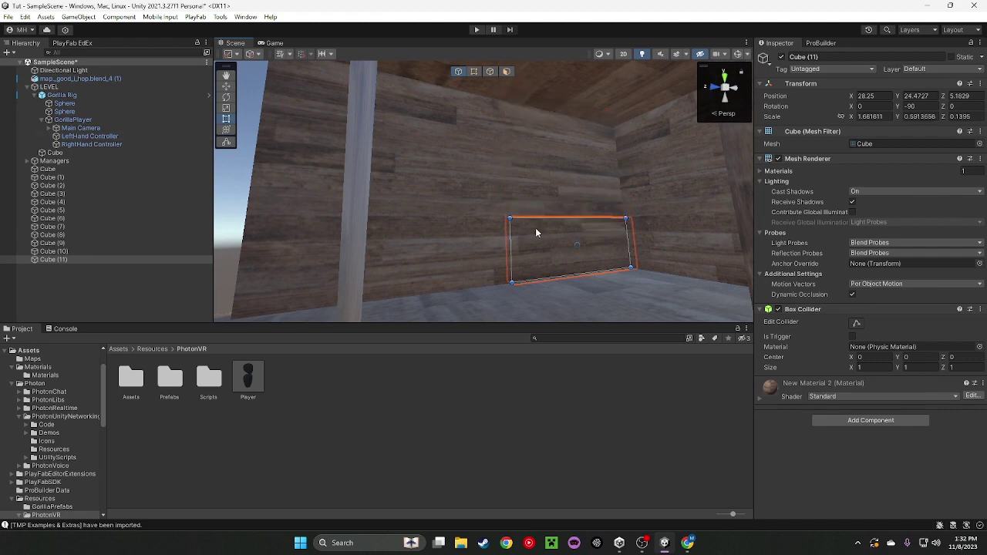
drag(508, 254, 595, 265)
drag(609, 224, 573, 150)
- Rotate the small panel to -90 on X and place it by the wall at about X 28.05, Y 24.21, Z 5.49
click(226, 97)
click(226, 86)
drag(609, 220, 609, 228)
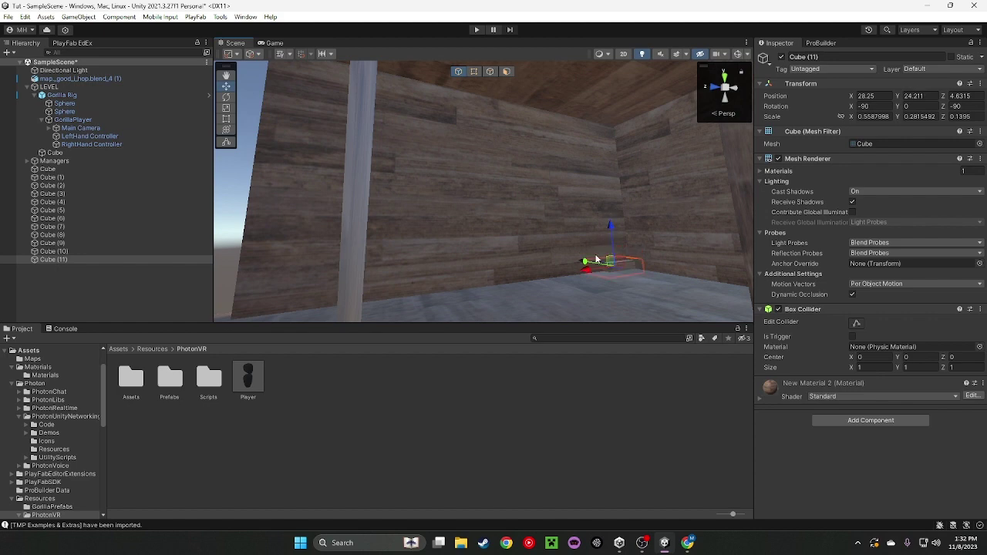
drag(607, 269, 610, 271)
right_drag(611, 272, 708, 320)
drag(598, 257, 564, 305)
right_drag(557, 296, 504, 287)
right_click(320, 397)
click(45, 374)
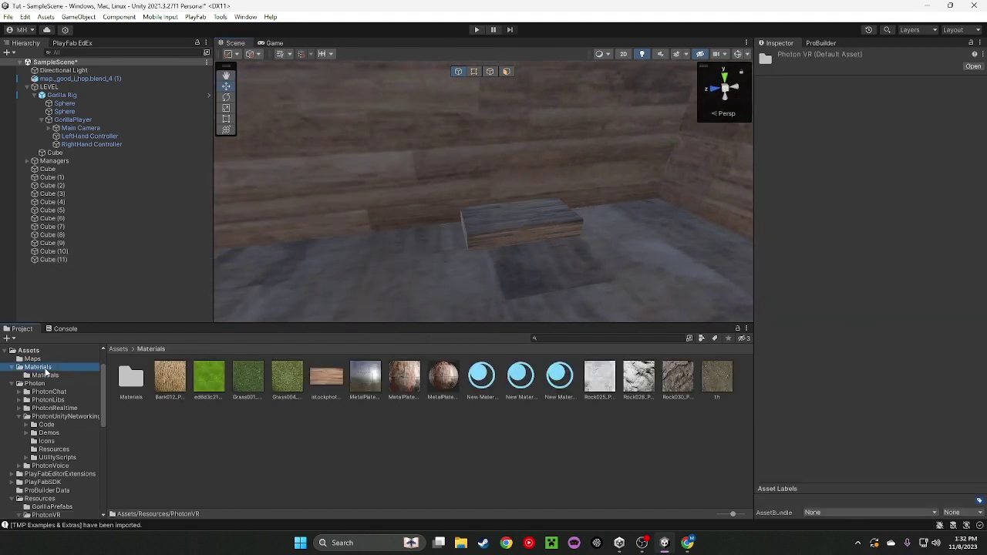
right_click(280, 464)
click(362, 283)
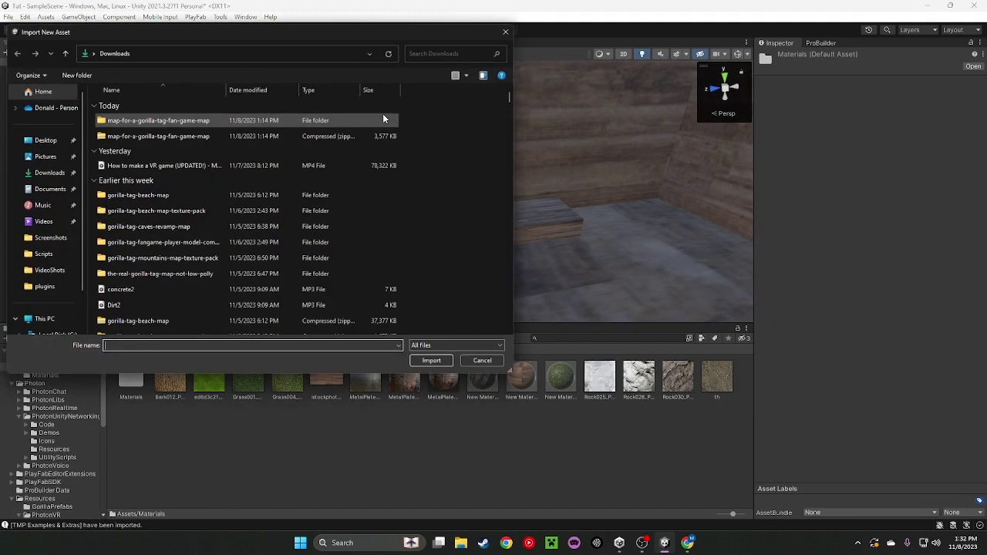
scroll(42, 193, down, 2)
click(48, 205)
scroll(213, 210, down, 10)
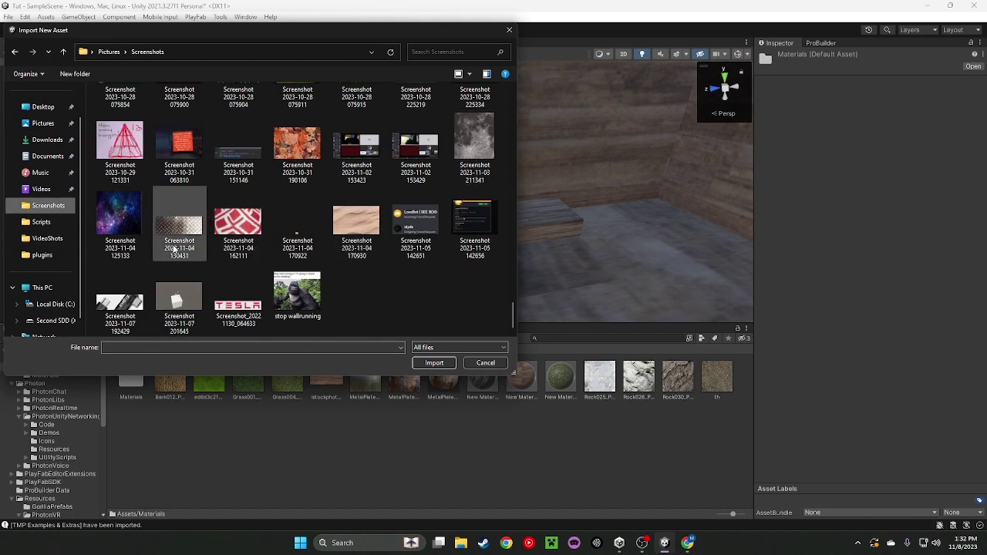
click(179, 225)
click(434, 362)
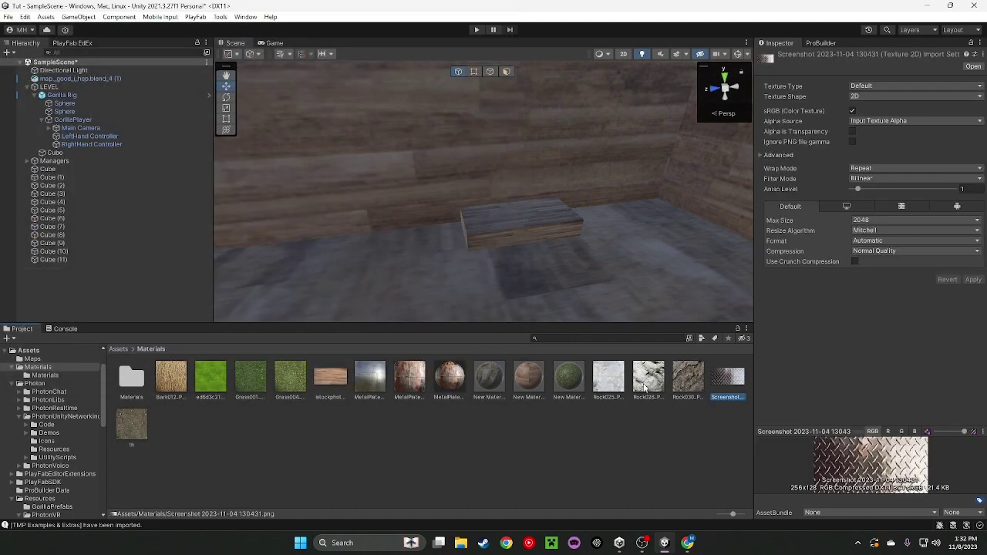
- Create a new material in the Materials folder and assign the imported diamond-plate image as its albedo texture
right_click(630, 409)
mouse_move(654, 146)
click(685, 297)
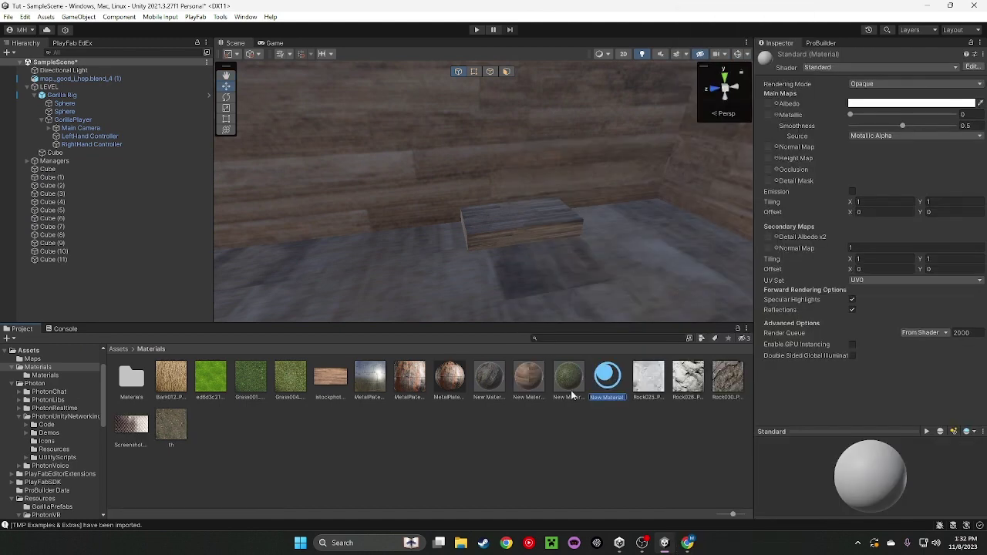
key(Return)
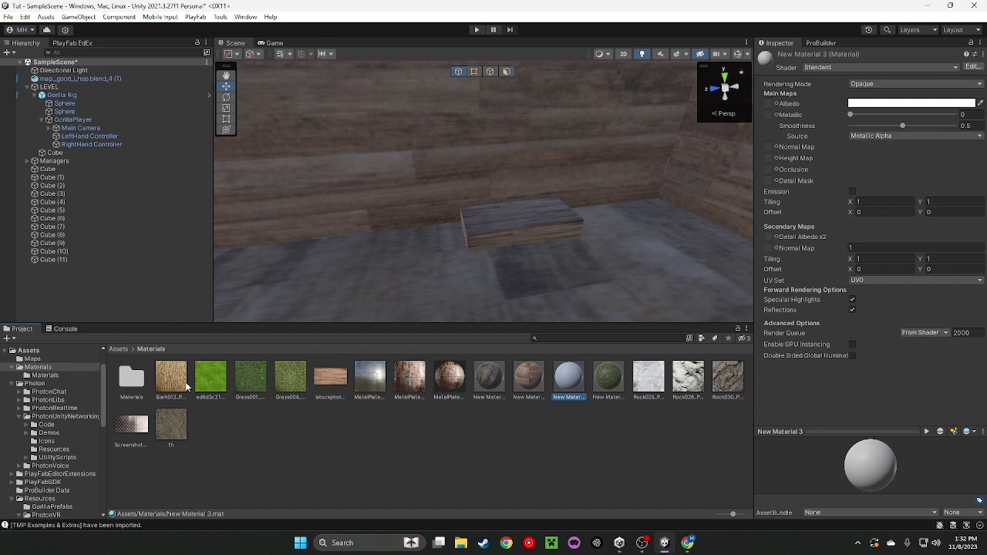
drag(129, 427, 763, 57)
drag(771, 105, 769, 103)
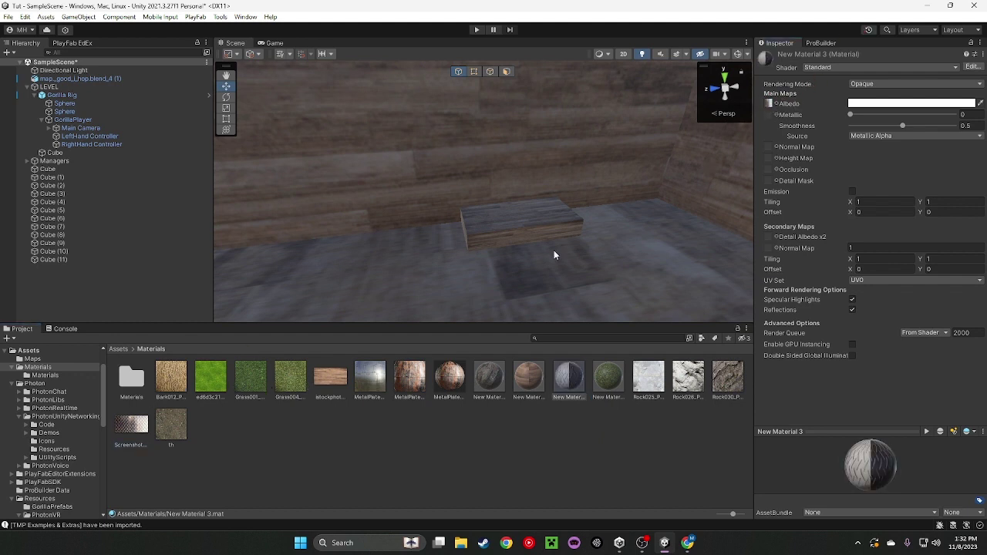
- Apply the diamond-plate material to the small wooden block and duplicate the block twice
drag(555, 332, 506, 216)
mouse_move(505, 216)
right_down()
mouse_move(672, 180)
mouse_move(471, 242)
mouse_move(505, 212)
right_up()
click(504, 212)
key(ctrl+d)
key(ctrl+d)
scroll(54, 424, up, 2)
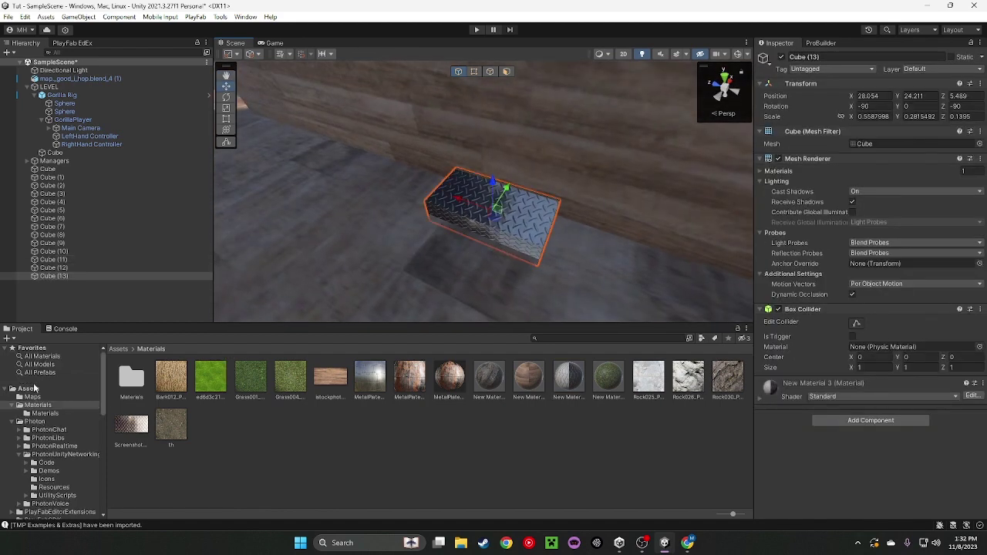
- Apply the green Pointer Up Material to Cube (12) and the red Pointer Down Material to Cube (13)
click(41, 356)
scroll(346, 391, down, 10)
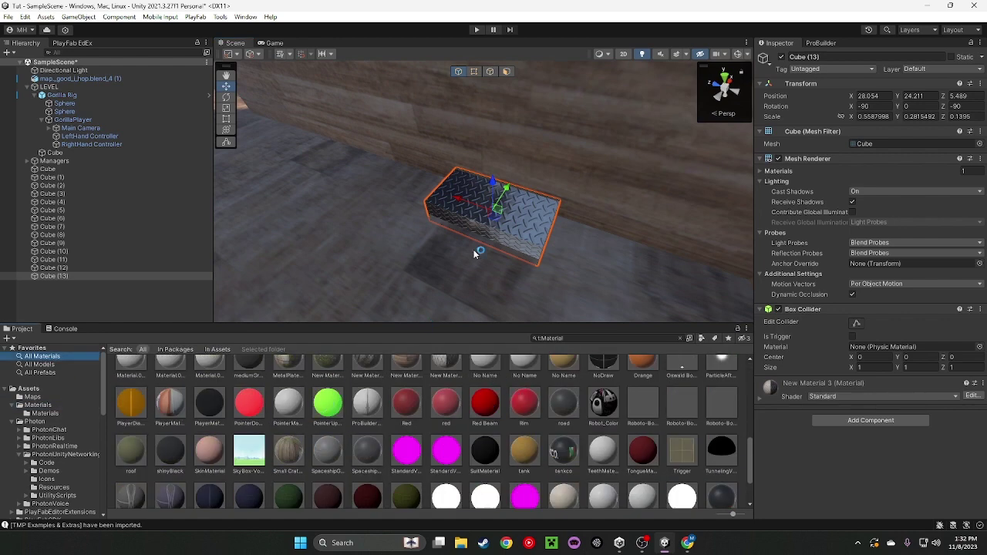
click(52, 267)
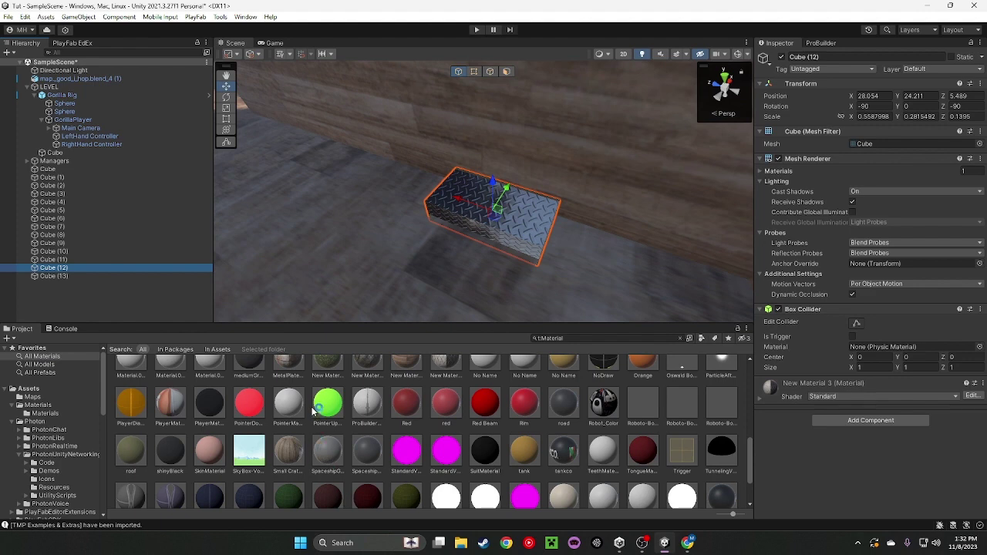
drag(328, 403, 494, 212)
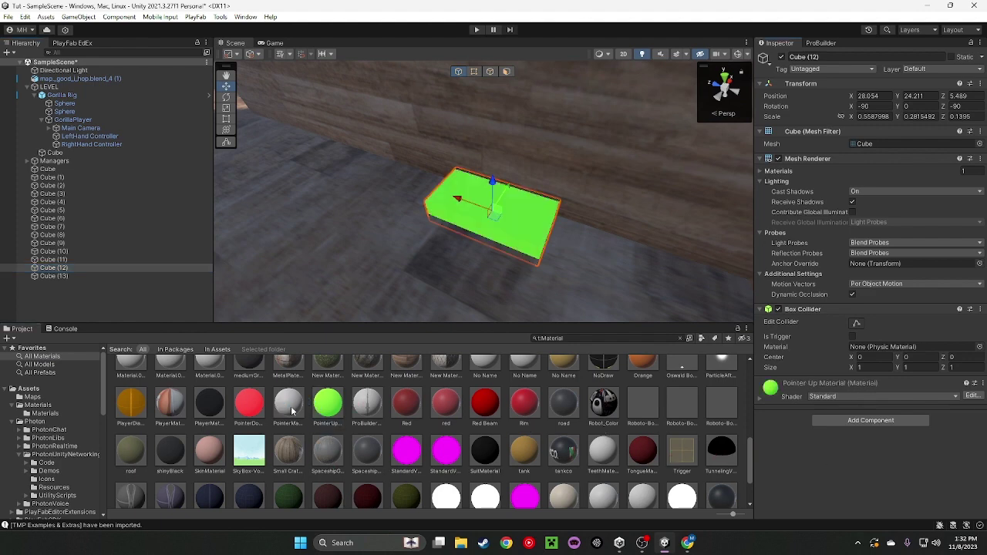
click(77, 276)
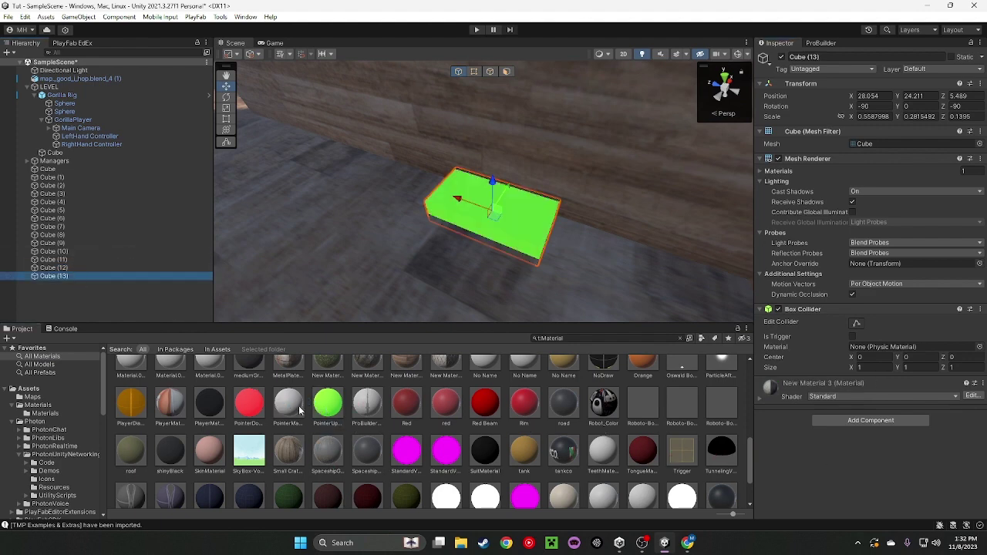
drag(253, 404, 505, 205)
- Shrink red Cube (13) to a scale of about 0.149 by 0.075 by 0.037 and place it on the block as a button
click(225, 108)
click(224, 86)
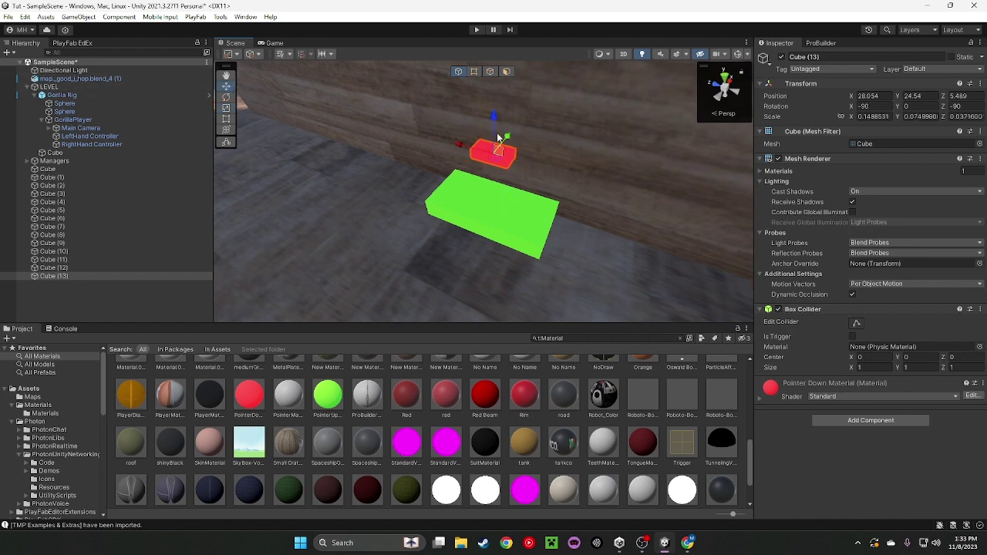
drag(497, 133, 483, 201)
- Delete the full-size green block and duplicate the small red button
click(450, 199)
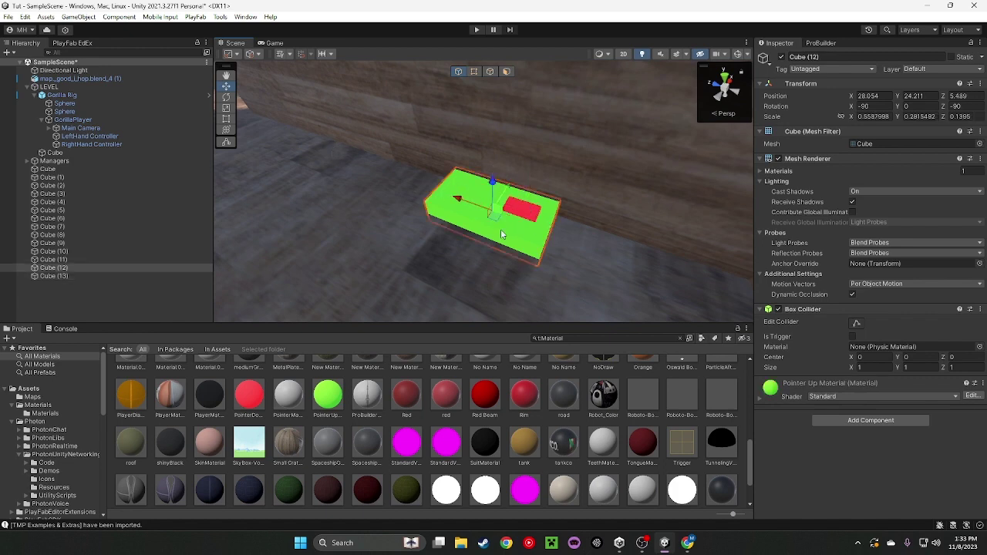
key(Delete)
click(518, 210)
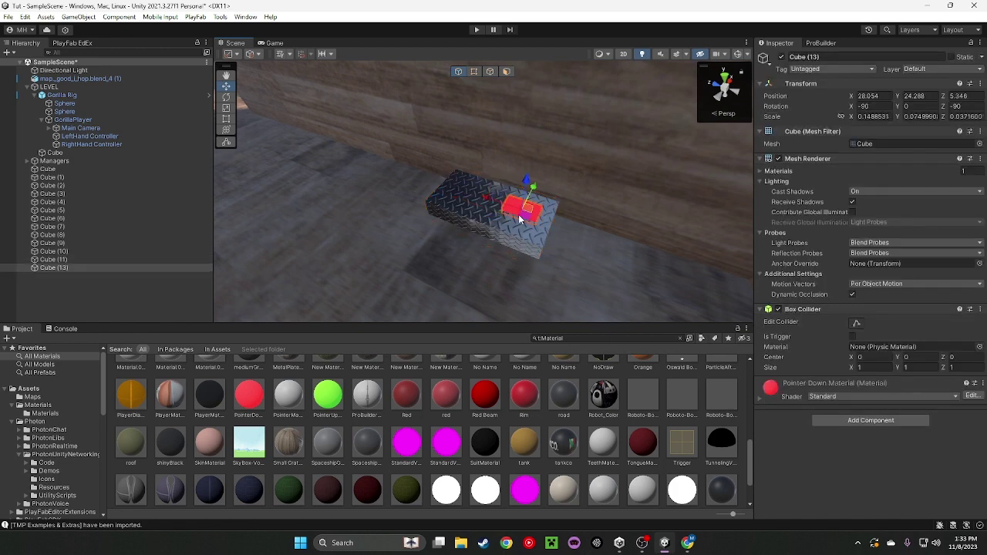
key(ctrl+d)
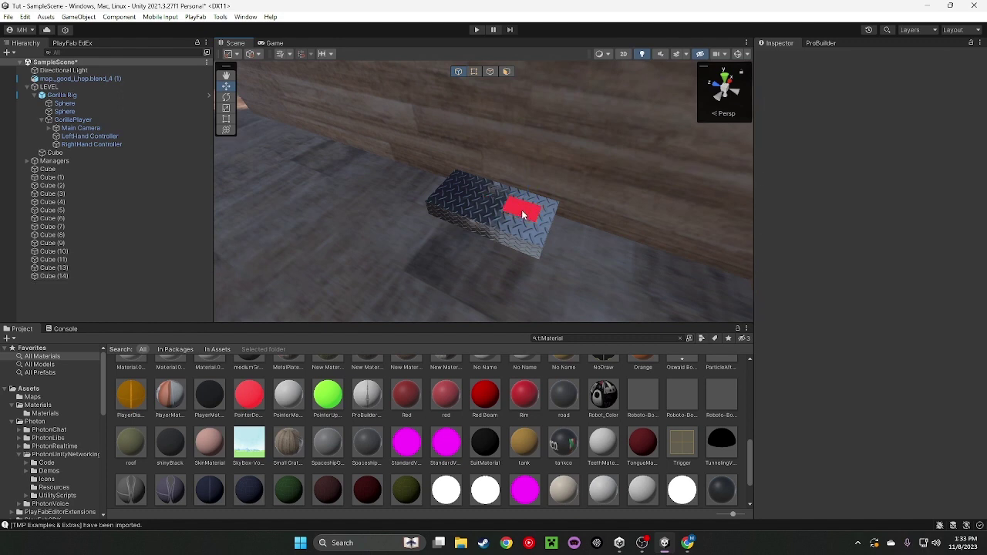
- Move the duplicated button onto the other half of the diamond-plate block and apply the green Pointer Up Material to it
drag(496, 202, 445, 199)
drag(333, 398, 478, 195)
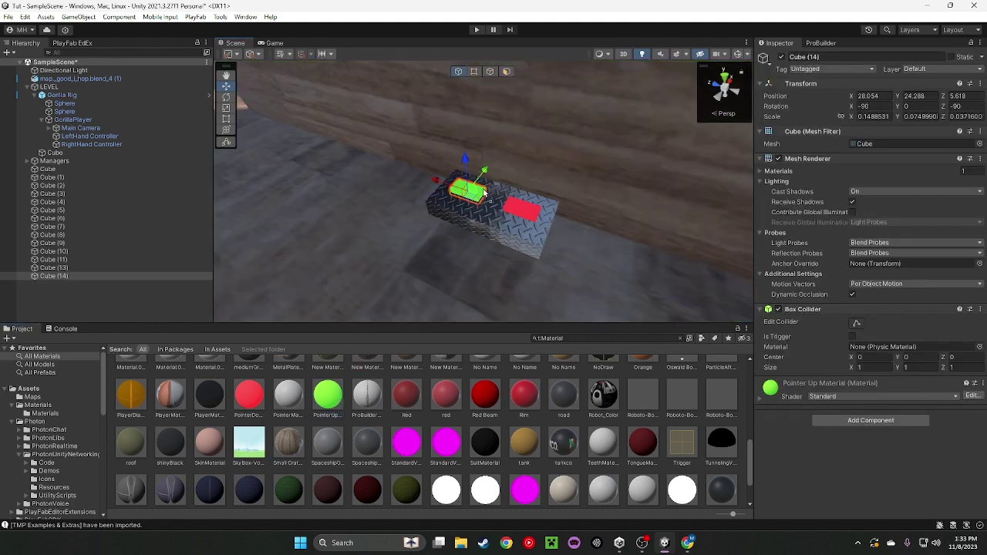
right_drag(486, 234, 600, 240)
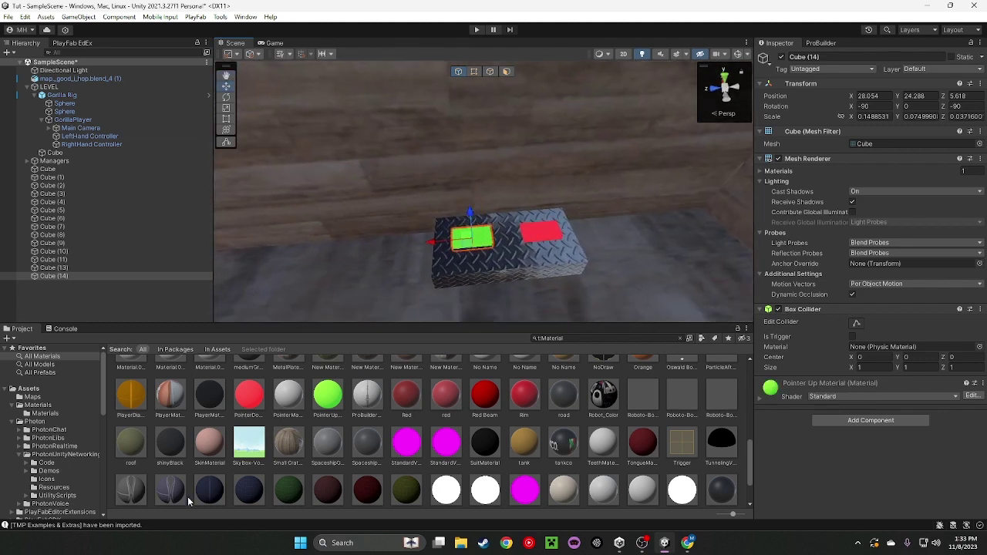
- Open the Scripts folder in Assets and import the cosmeticsserverbuttons package from Downloads with all of its new scripts
click(31, 389)
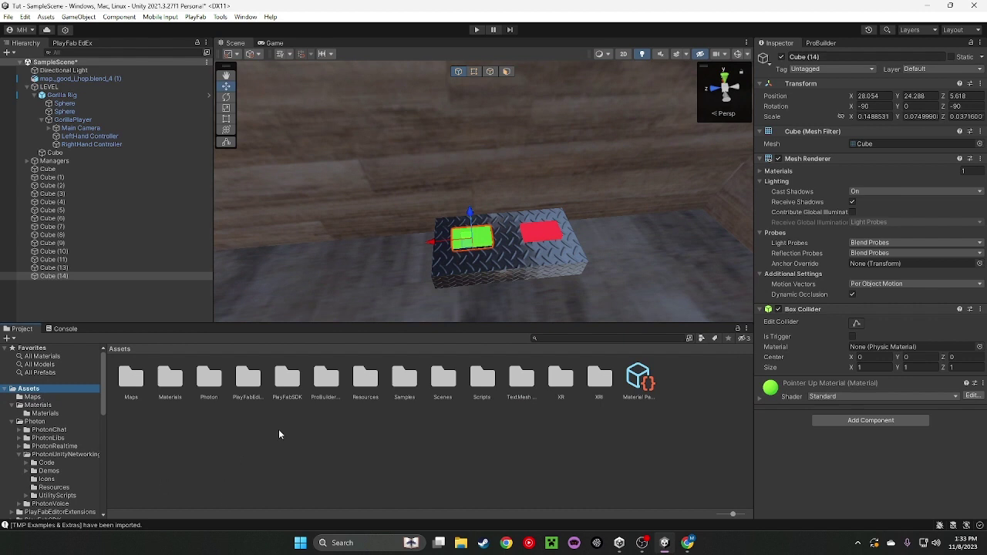
right_click(337, 438)
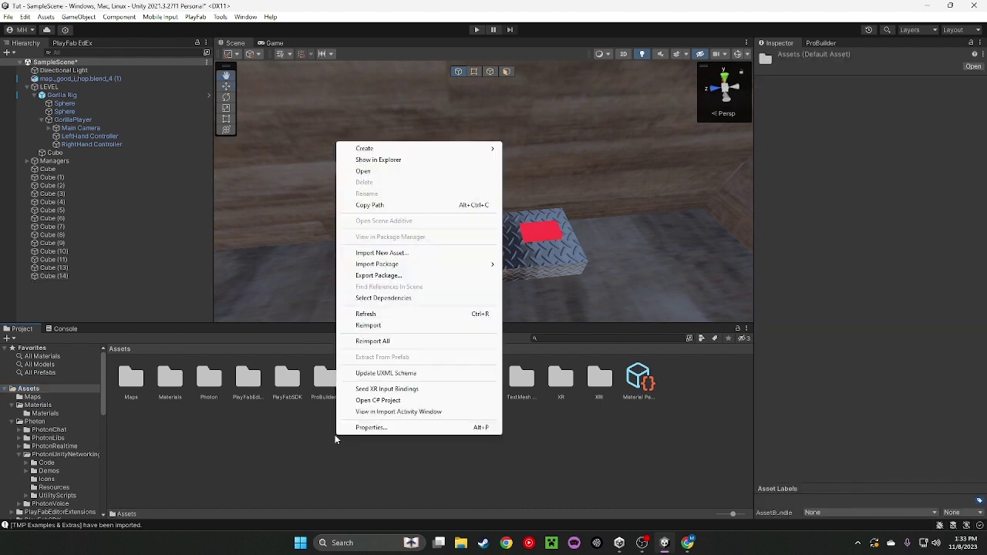
click(333, 418)
double_click(477, 393)
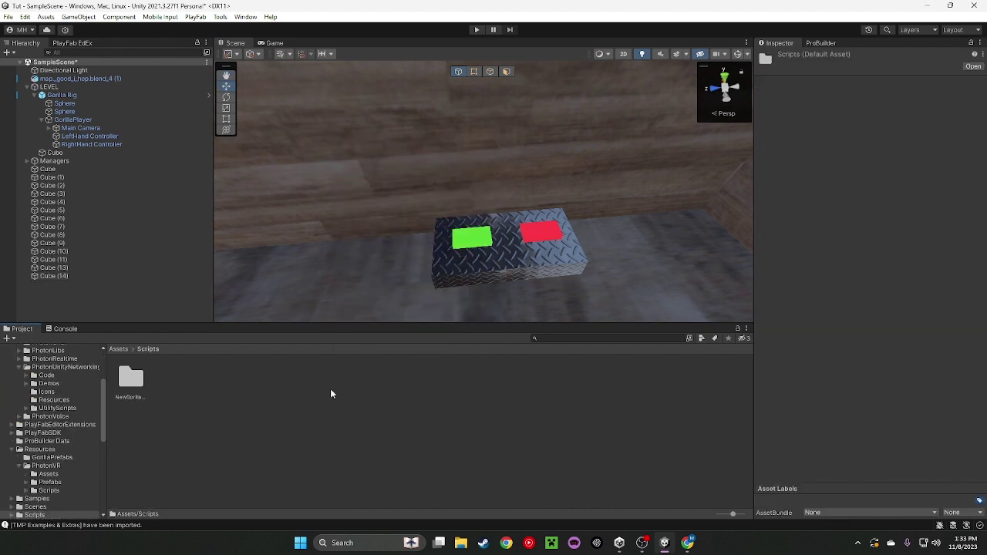
right_click(253, 388)
mouse_move(362, 216)
click(455, 216)
click(58, 176)
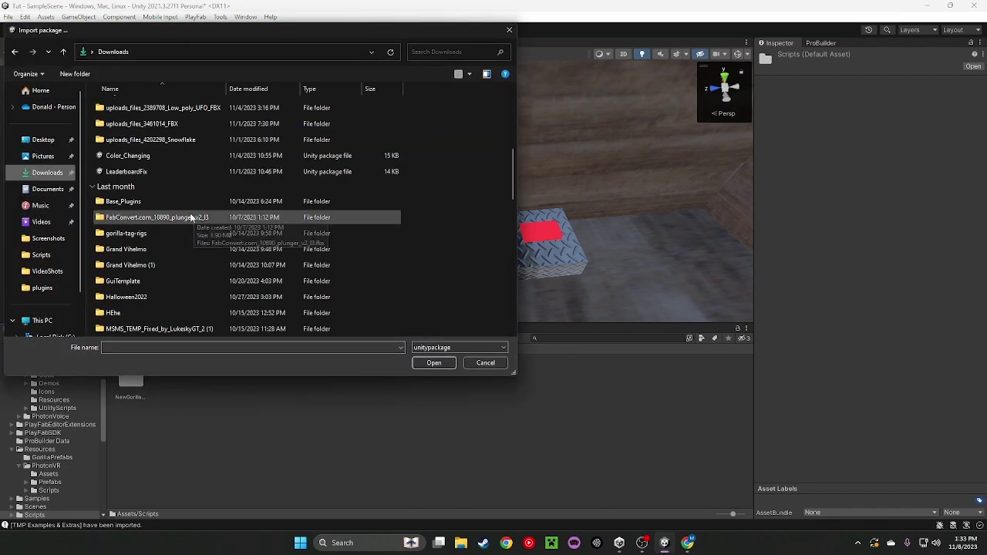
scroll(185, 224, down, 10)
click(157, 186)
click(434, 363)
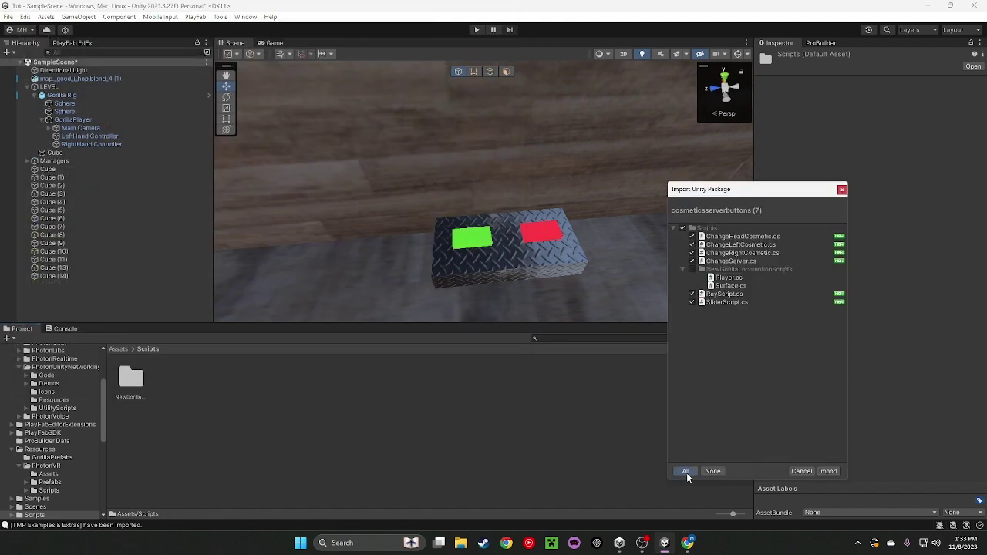
click(826, 471)
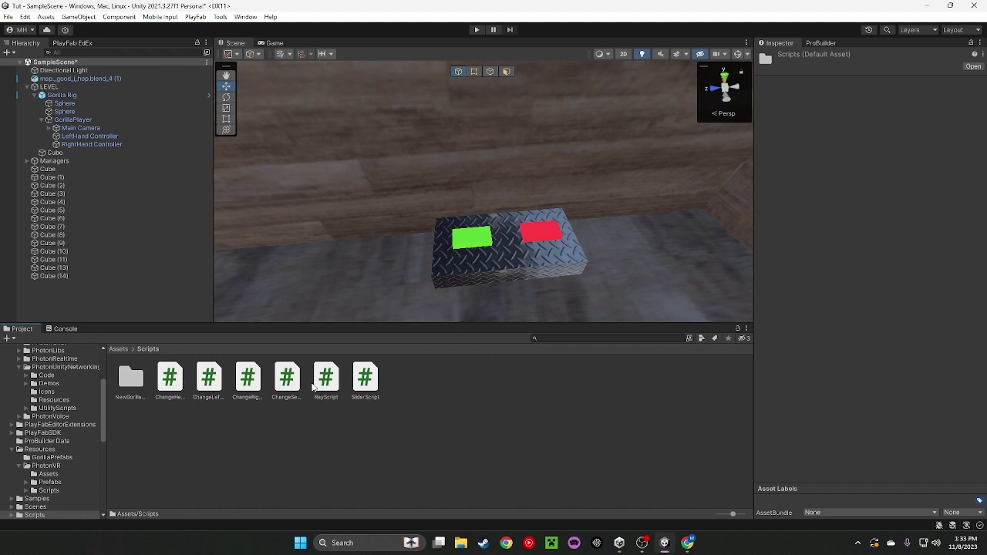
- Add the ChangeRightCosmetic script to both the green and the red button on the stand
click(477, 247)
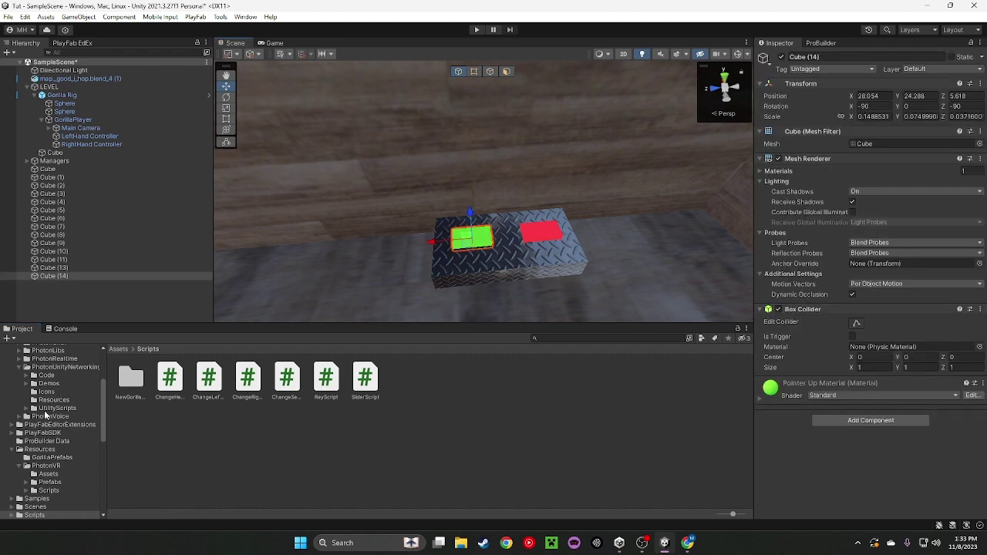
drag(241, 382, 849, 459)
click(544, 235)
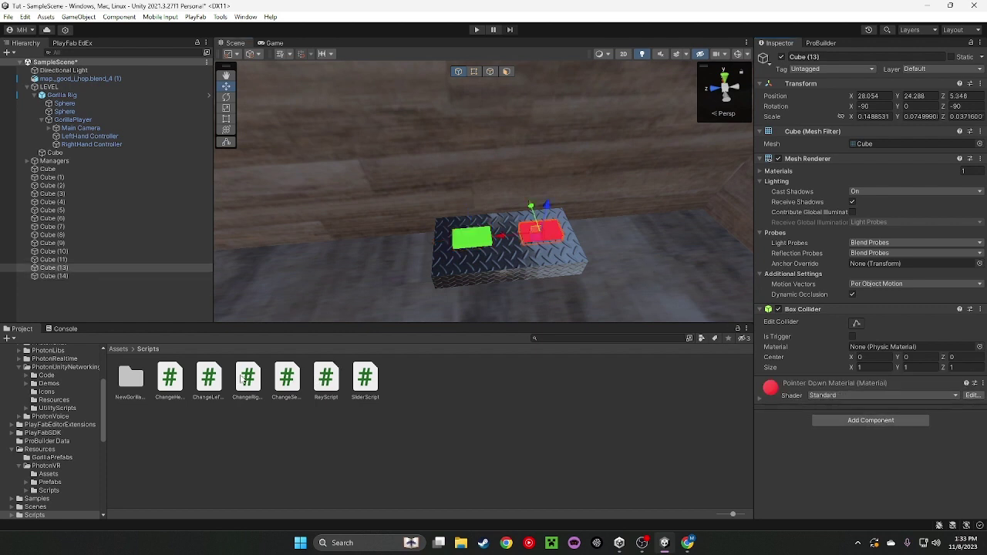
drag(246, 379, 806, 461)
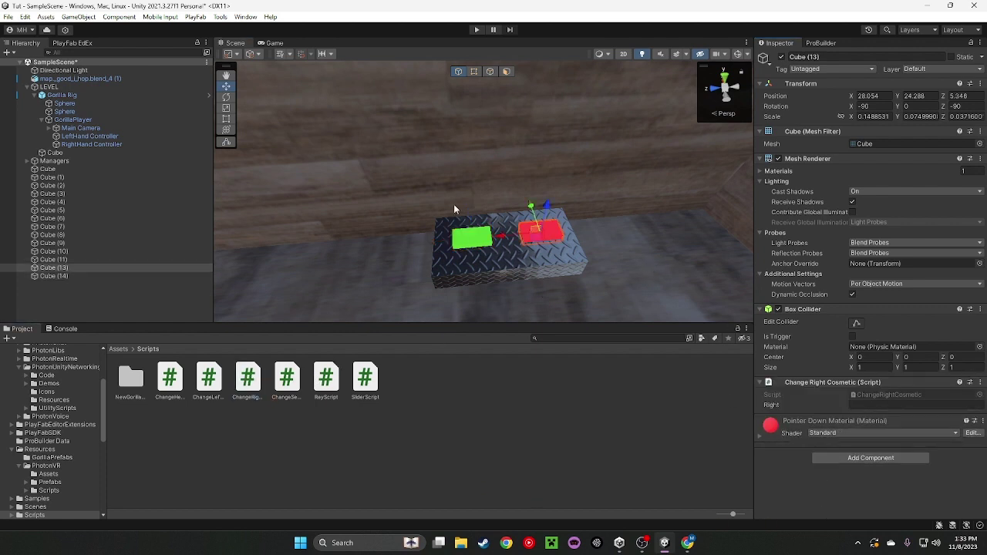
- Set the Right value of the green button's Change Right Cosmetic script to "cube hands"
click(464, 247)
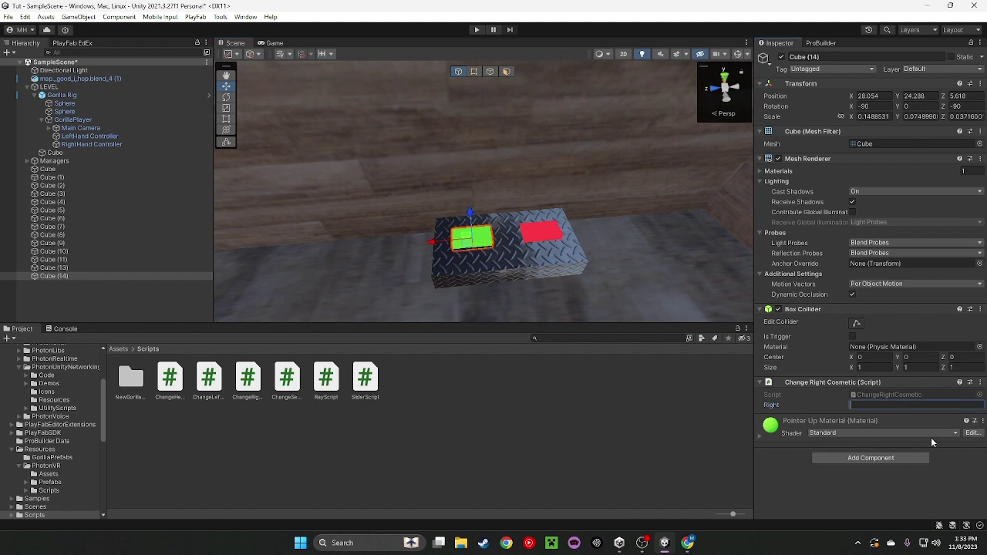
text(cube hands)
click(544, 229)
click(468, 239)
- Move the Gorilla Rig above the map's grass, to about X 17.95, Y 32.54, Z -12.045
right_drag(468, 239, 609, 144)
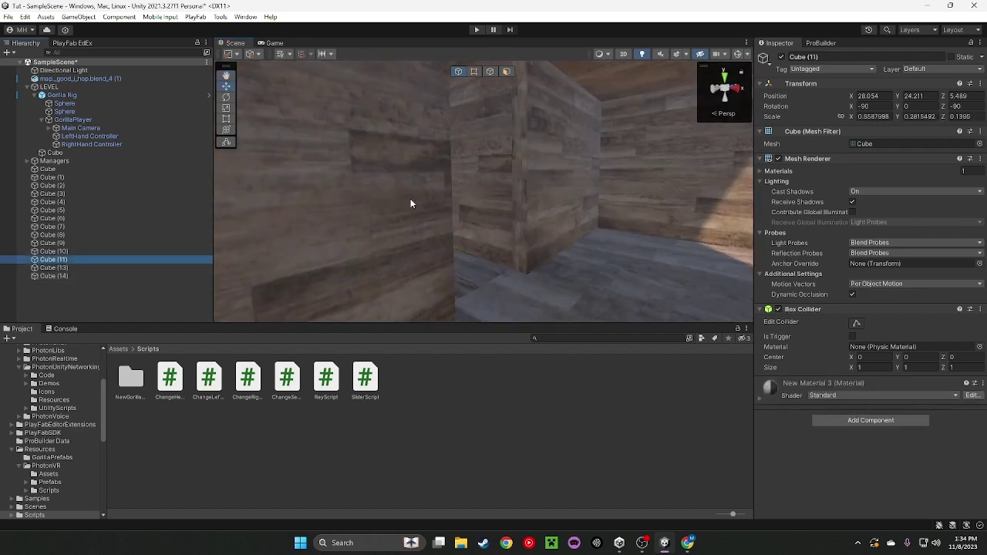
right_drag(410, 203, 367, 292)
right_drag(479, 258, 494, 240)
click(486, 252)
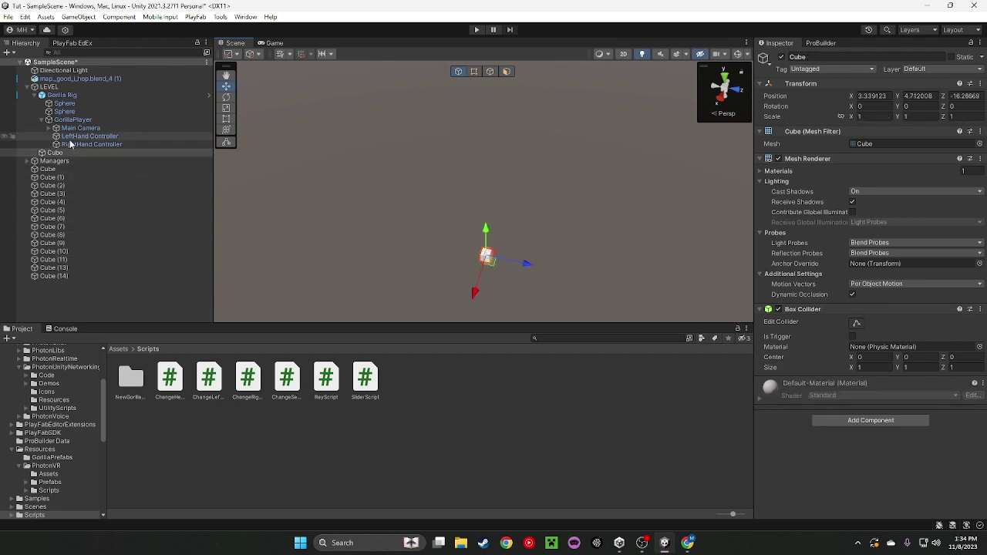
click(58, 96)
drag(491, 221, 441, 107)
key(f)
drag(487, 268, 495, 108)
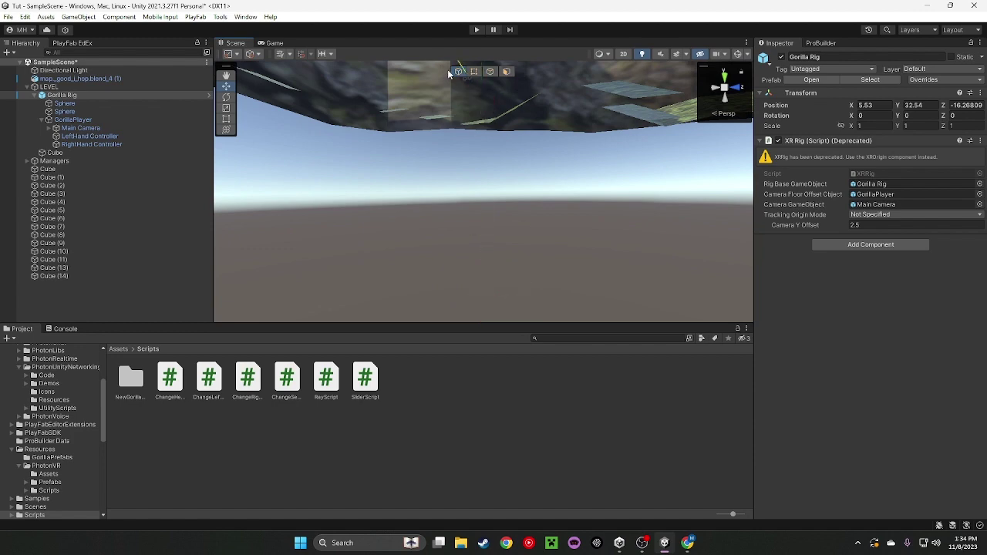
right_drag(455, 246, 341, 320)
drag(519, 168, 238, 251)
right_drag(352, 147, 339, 166)
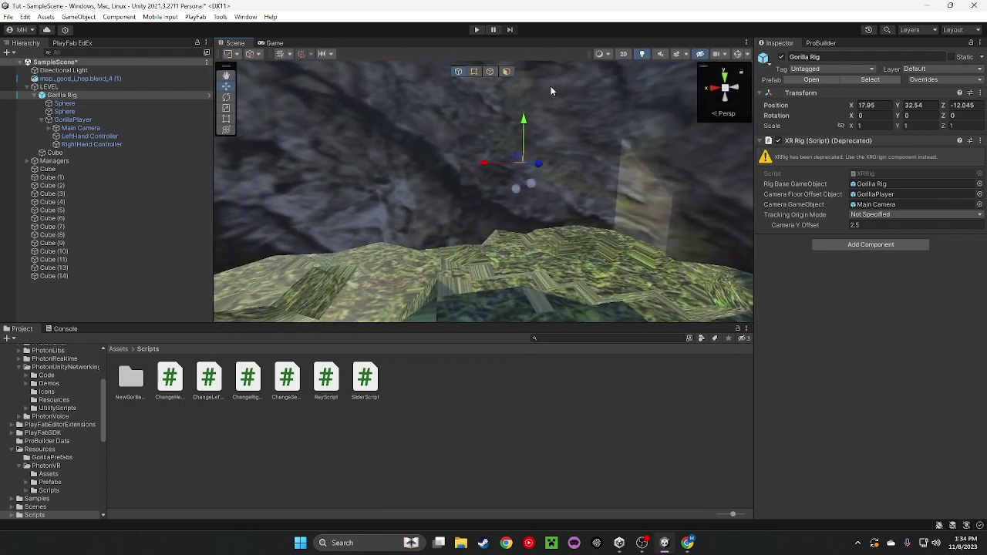
- Play the scene briefly to test the rig's starting position on the map, and stop it again
click(476, 30)
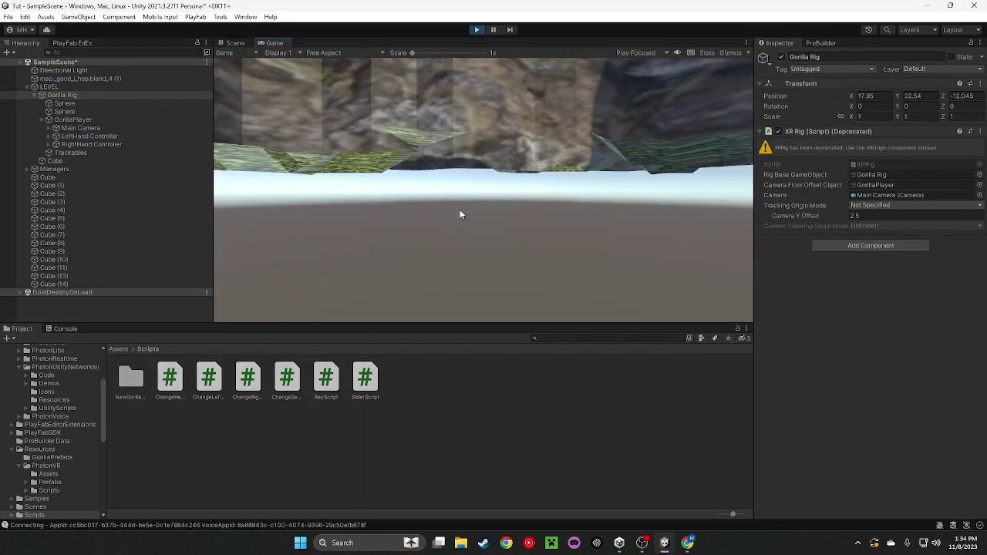
click(478, 34)
right_drag(438, 222, 432, 309)
- Add a Mesh Collider component to the map_good_i_hop.blend_4 (1) map object
click(468, 202)
click(869, 454)
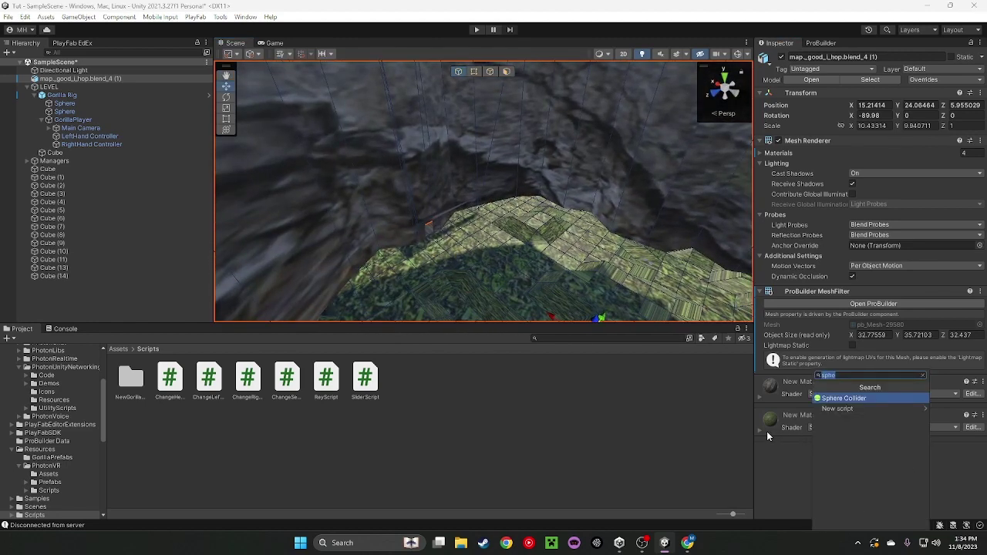
text(me)
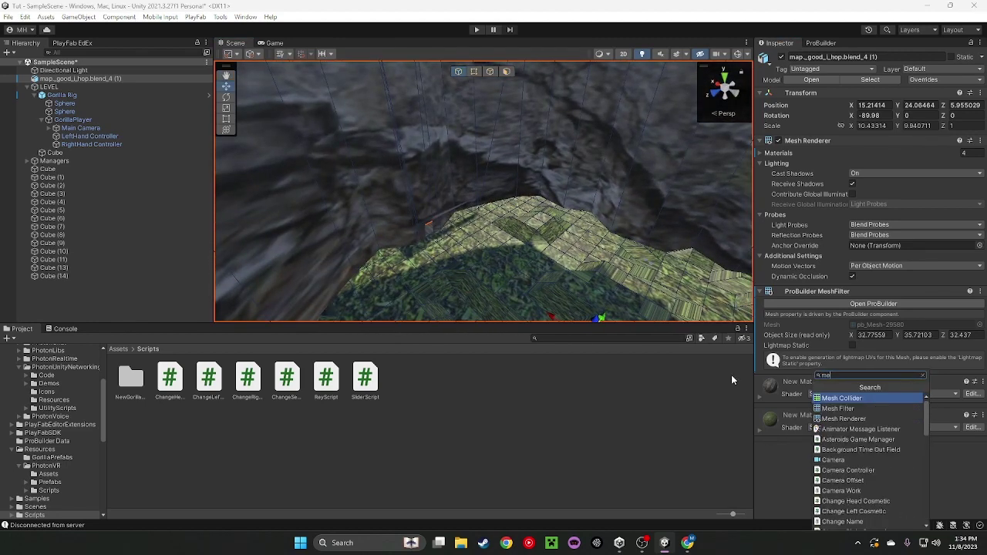
text(sh)
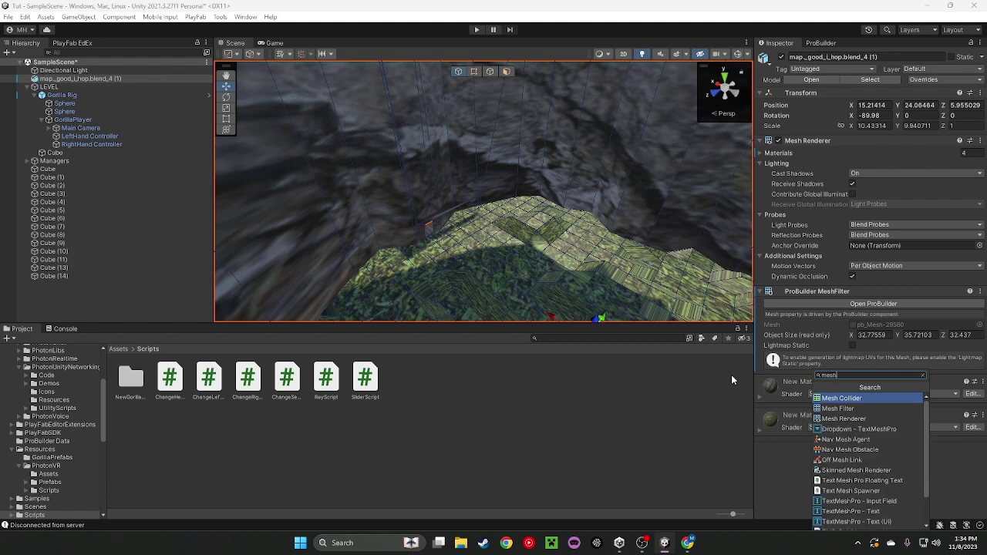
click(843, 398)
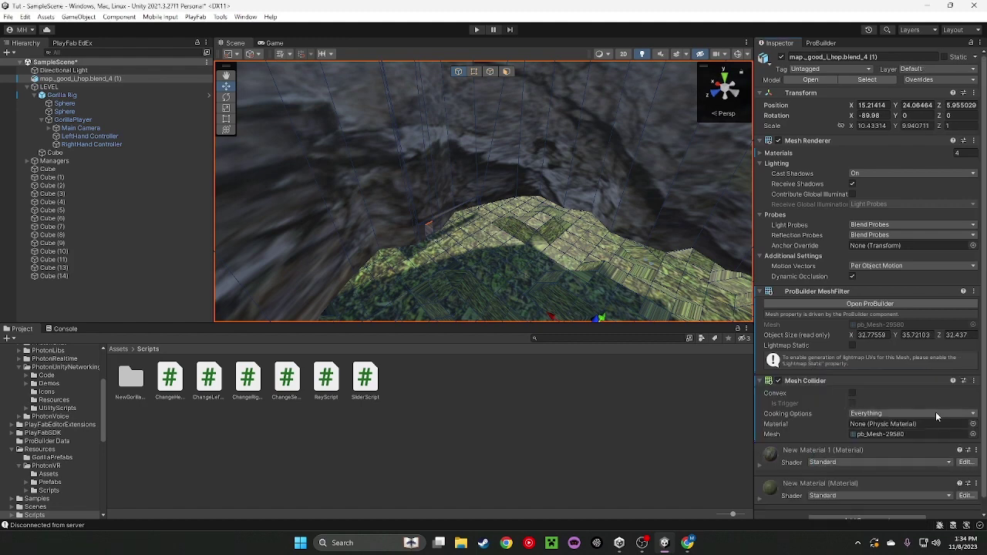
- Look through the collider's Cooking Options and assign the map object itself as the Mesh Collider's mesh
click(883, 414)
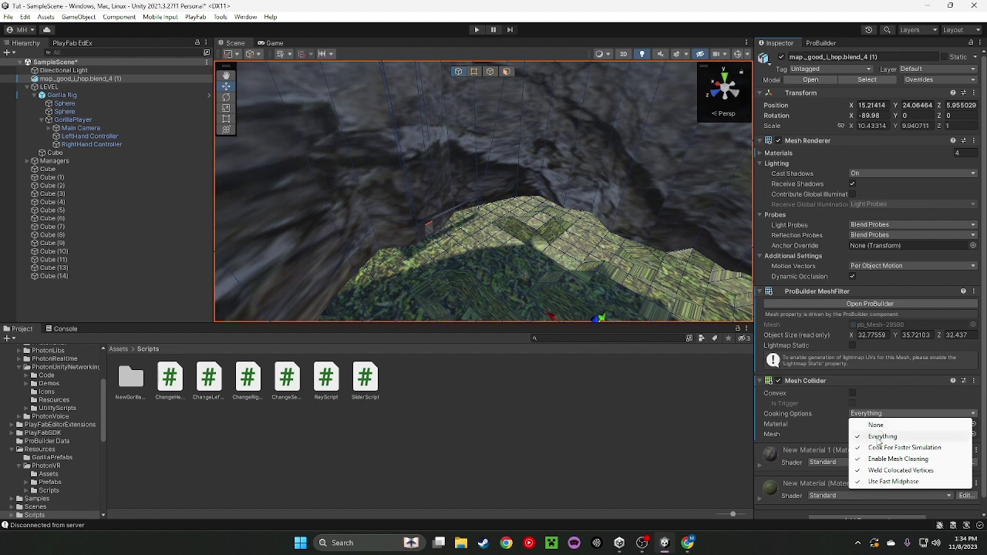
click(715, 428)
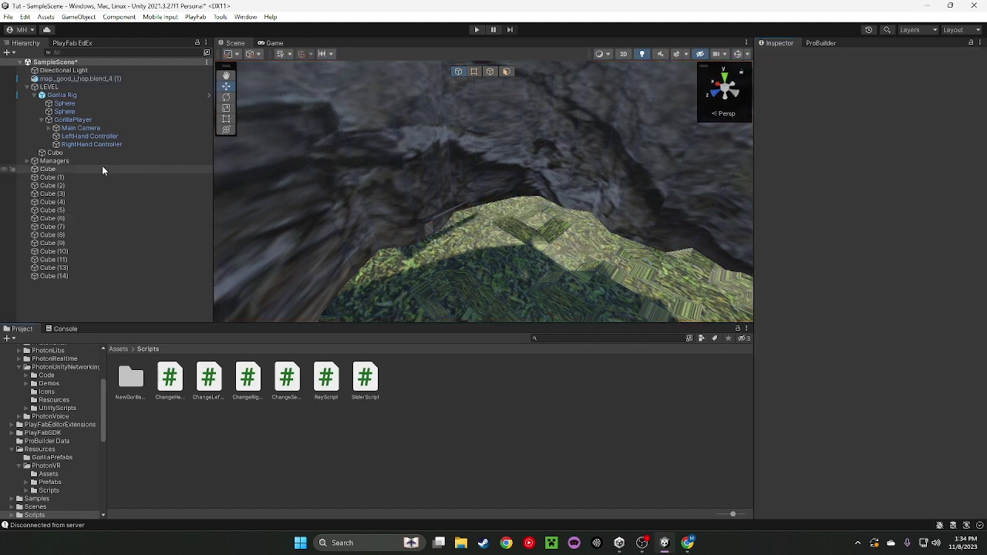
click(73, 78)
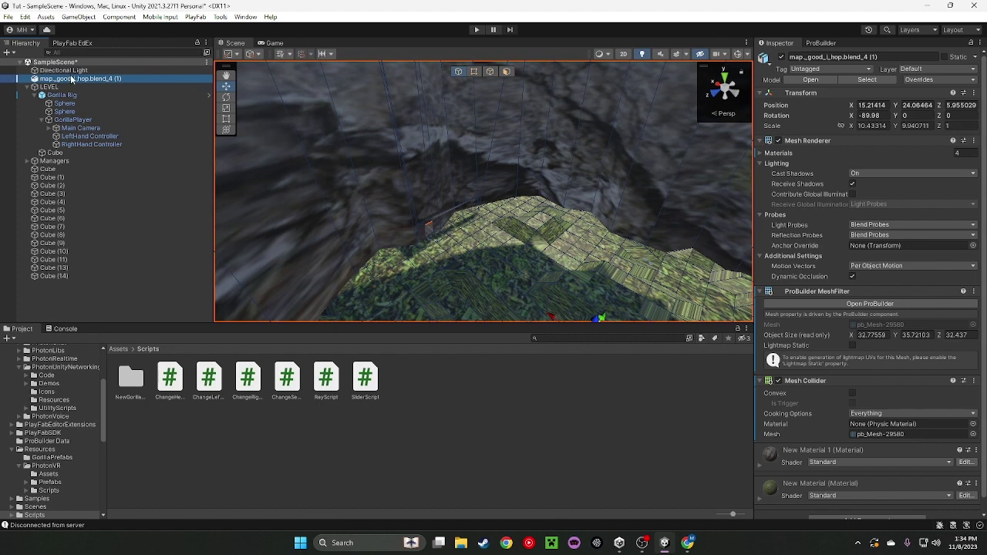
drag(85, 81, 835, 446)
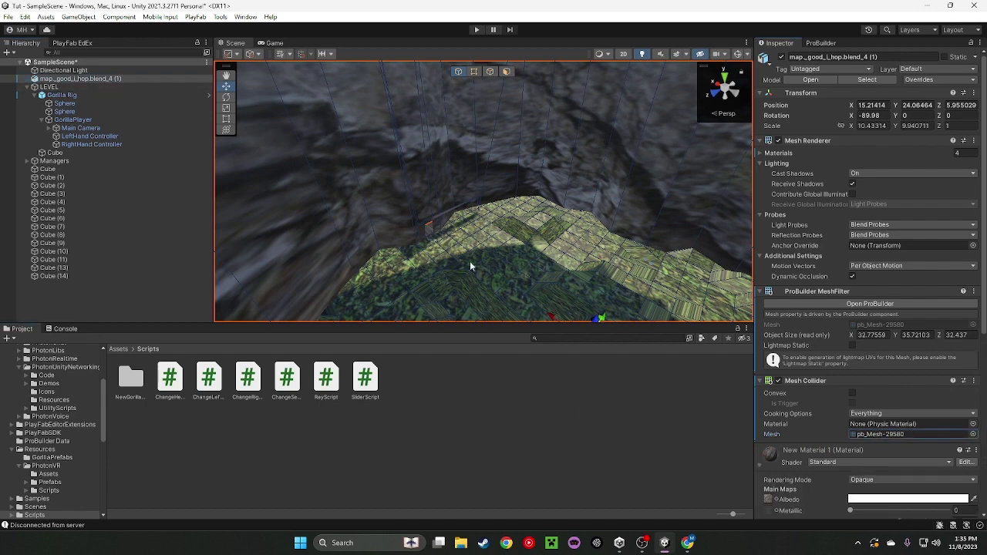
- Play the scene and examine the spawned player with its top hat in the Scene view
right_drag(460, 209, 620, 204)
click(475, 30)
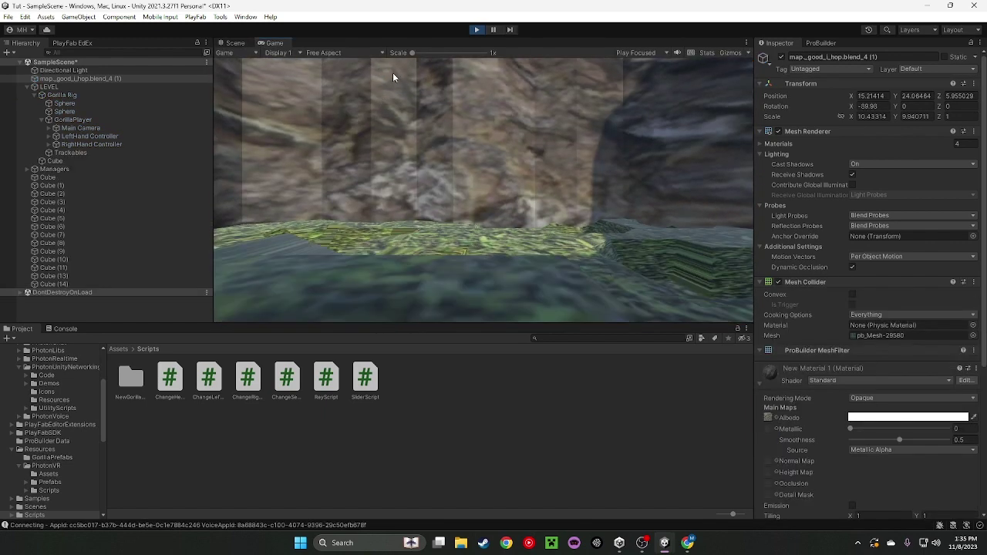
click(235, 43)
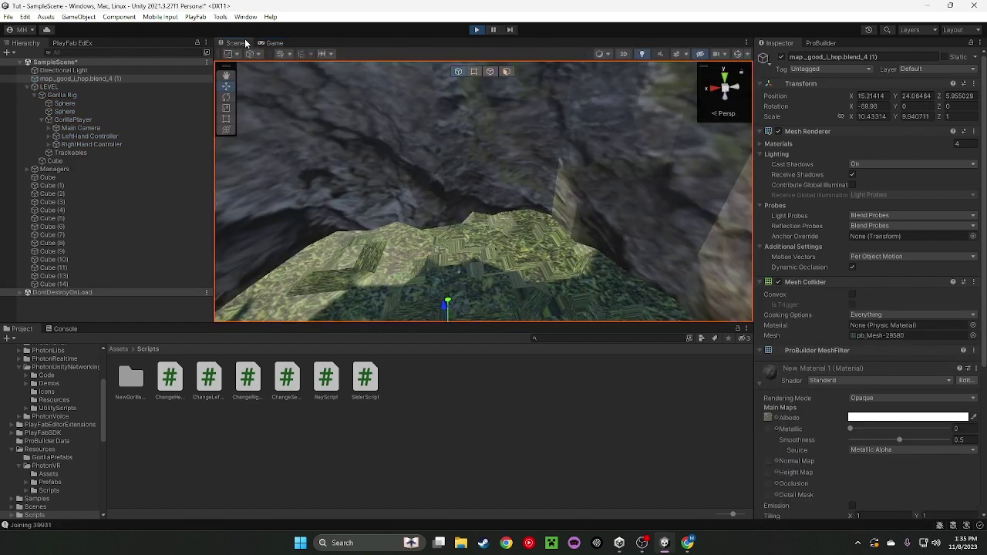
right_drag(447, 229, 472, 188)
click(484, 196)
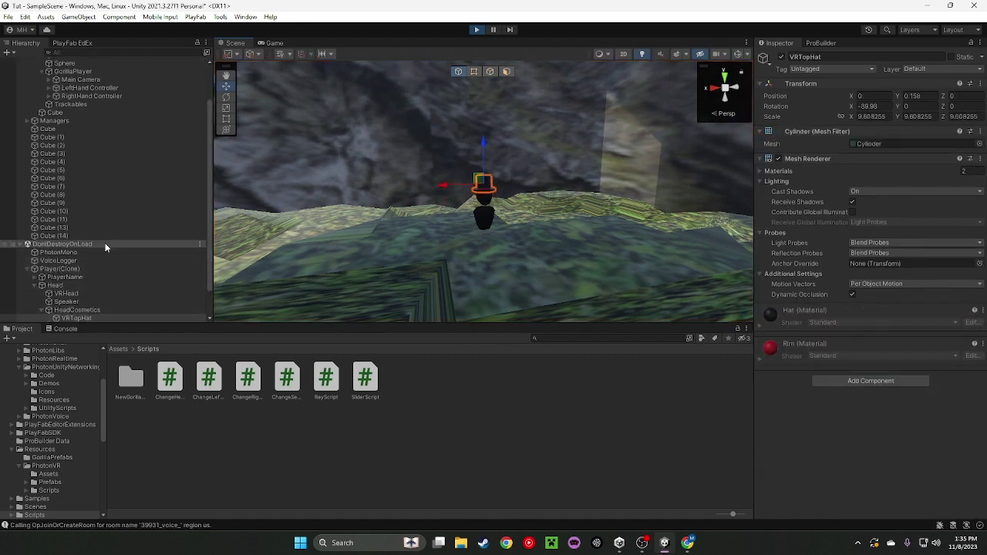
- In the running scene, lower the Gorilla Rig to about Y 29.58 and shift it to about X 24.052
scroll(109, 242, up, 2)
click(77, 94)
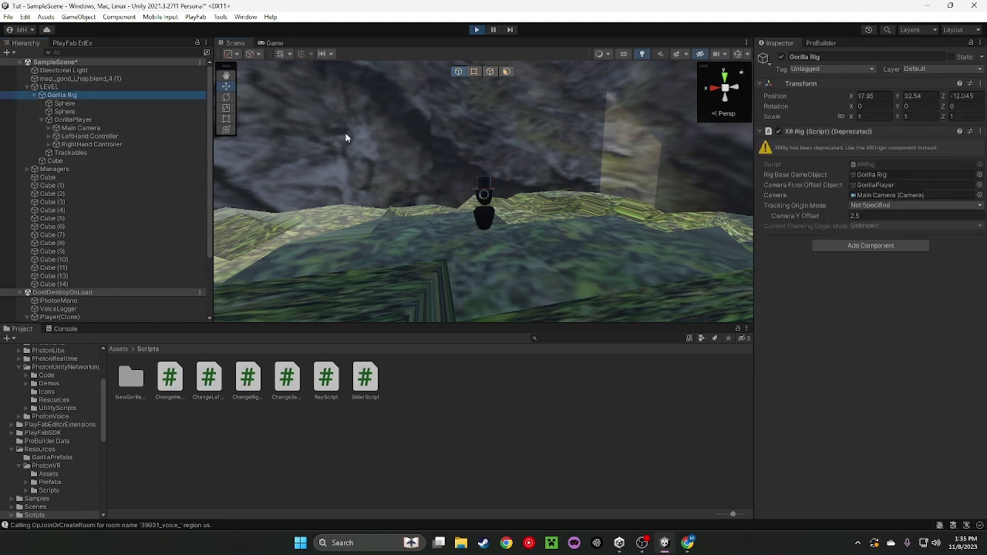
right_drag(726, 257, 505, 223)
drag(473, 213, 346, 217)
right_drag(509, 265, 365, 294)
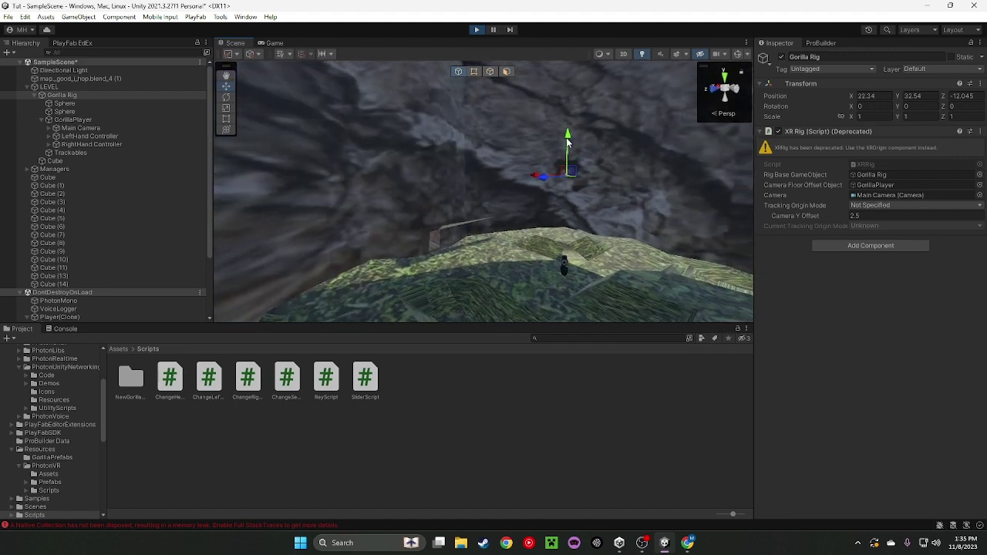
drag(566, 140, 565, 222)
right_drag(553, 241, 607, 254)
key(w)
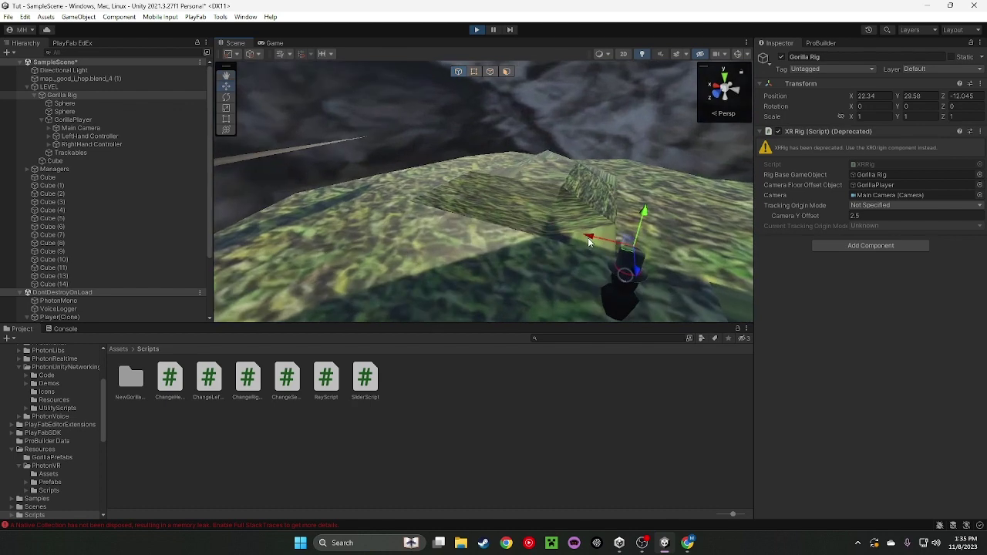
drag(588, 237, 449, 233)
- Move the running Gorilla Rig to the wooden room's entrance, at about X 29.94, Z -9.273
right_drag(449, 233, 296, 212)
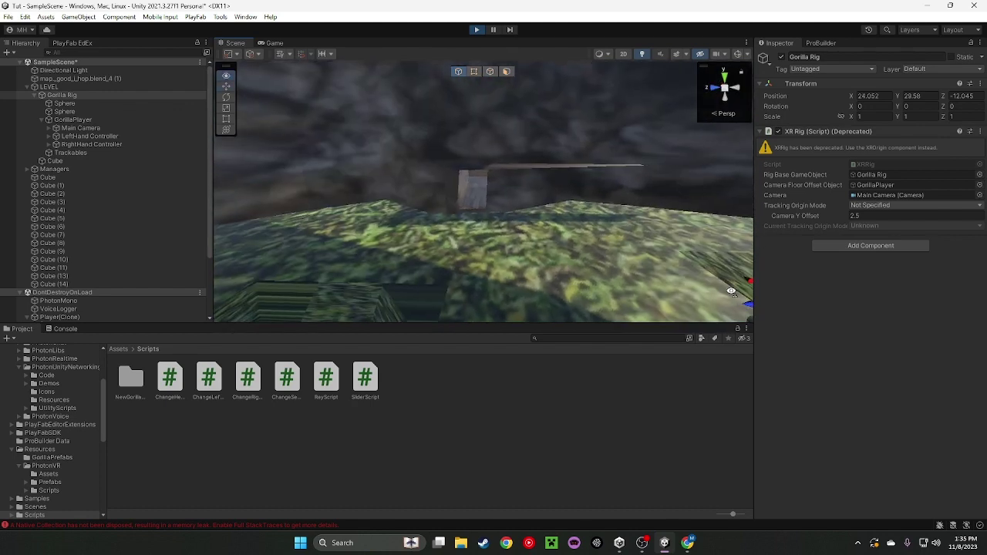
drag(732, 291, 463, 161)
key(w)
right_drag(481, 236, 434, 133)
key(s)
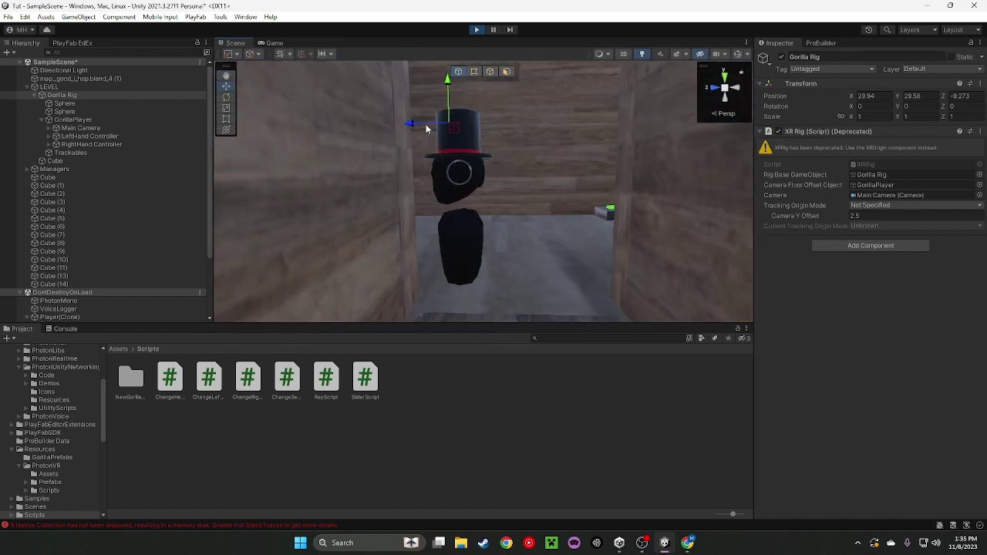
- Move the Gorilla Rig into the wooden room near the button stand, at about X 30.81, Z -10.713
drag(423, 127, 687, 179)
key(w)
right_drag(649, 175, 625, 144)
drag(626, 153, 523, 179)
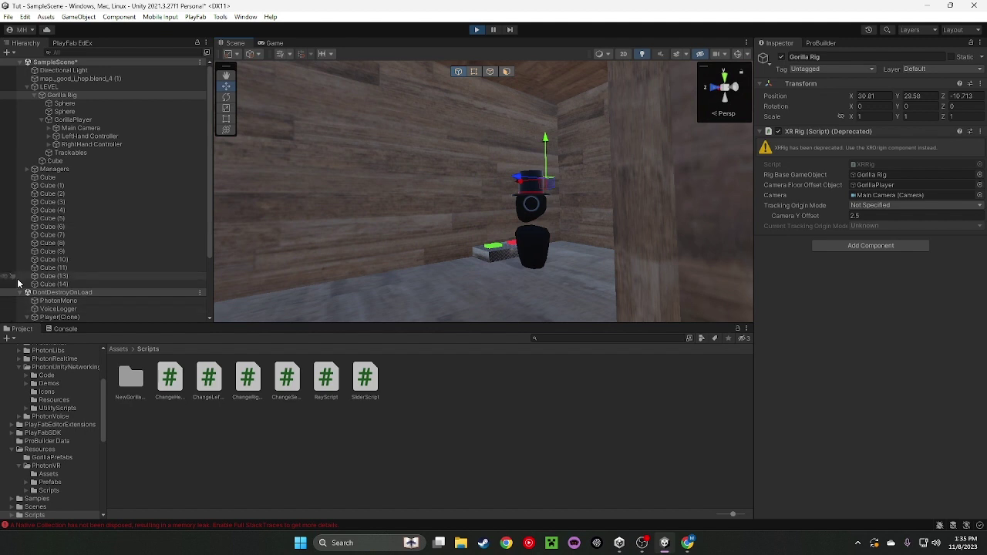
- In the running scene, move the RightHand Controller over the button stand, to about X 0.803, Y -0.332, Z 0.2
click(108, 145)
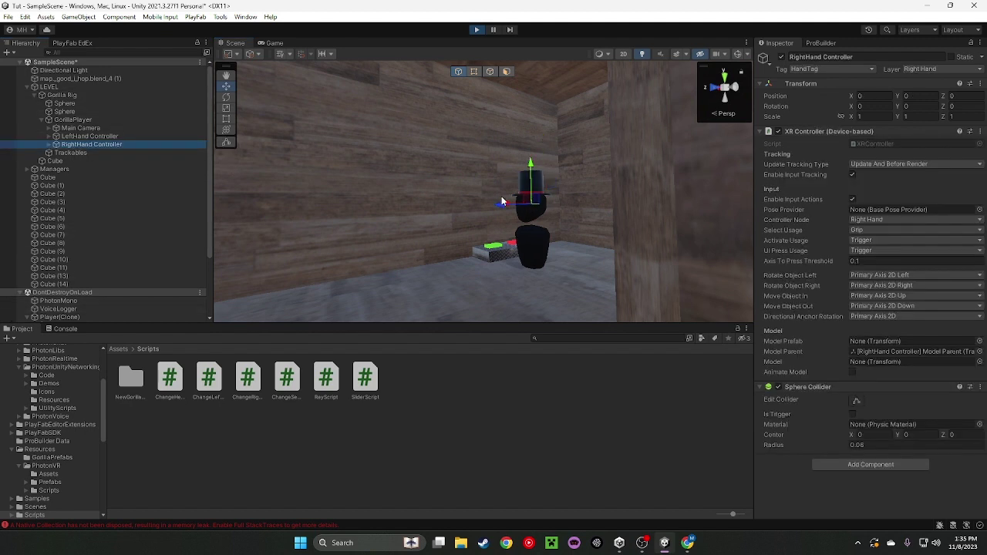
drag(510, 203, 462, 206)
right_drag(460, 204, 587, 222)
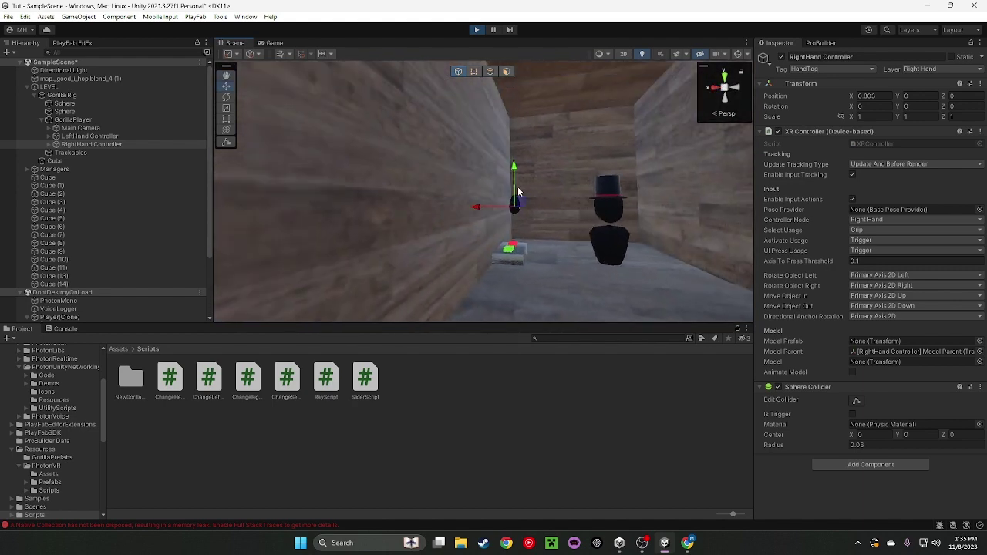
drag(517, 188, 517, 231)
mouse_move(517, 231)
right_down()
mouse_move(527, 205)
mouse_move(467, 269)
mouse_move(439, 249)
mouse_move(514, 216)
right_up()
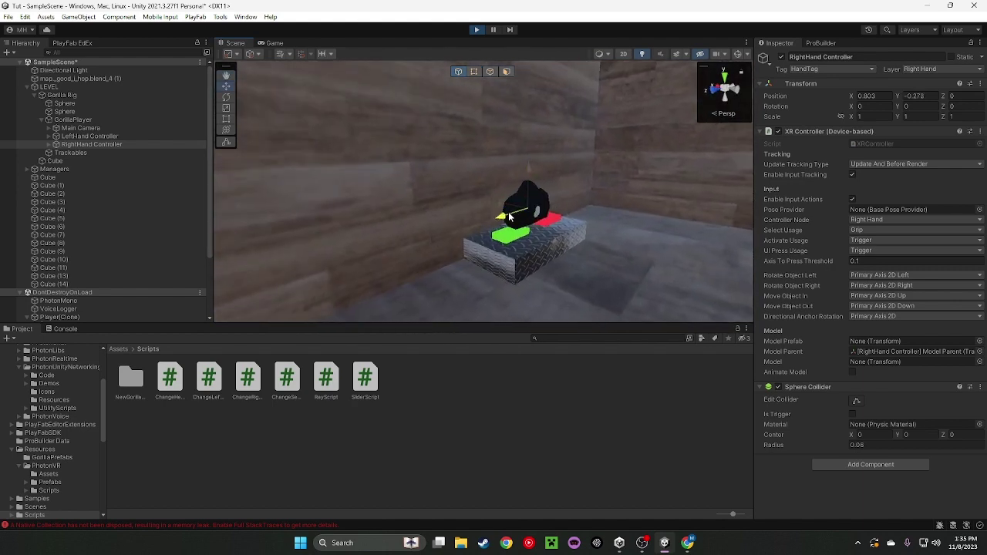
mouse_move(499, 220)
mouse_down()
mouse_move(478, 223)
mouse_move(501, 210)
mouse_up()
- Slide the RightHand Controller further along the button stand to test the buttons, and stop the running scene
right_drag(500, 209, 225, 170)
key(d)
click(376, 176)
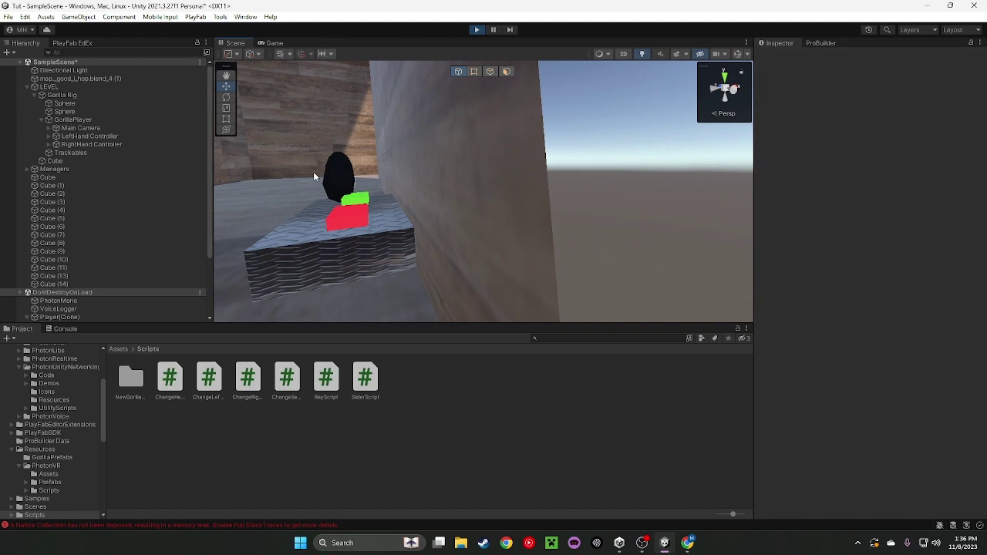
click(89, 145)
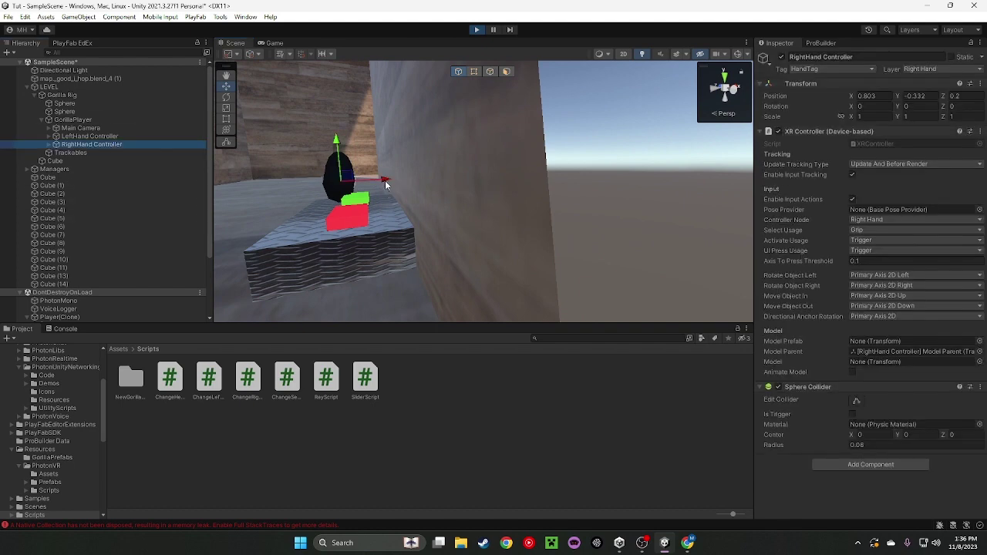
drag(385, 181, 398, 184)
right_drag(377, 182, 450, 180)
scroll(448, 182, up, 4)
drag(445, 187, 533, 184)
right_drag(532, 185, 426, 154)
click(476, 31)
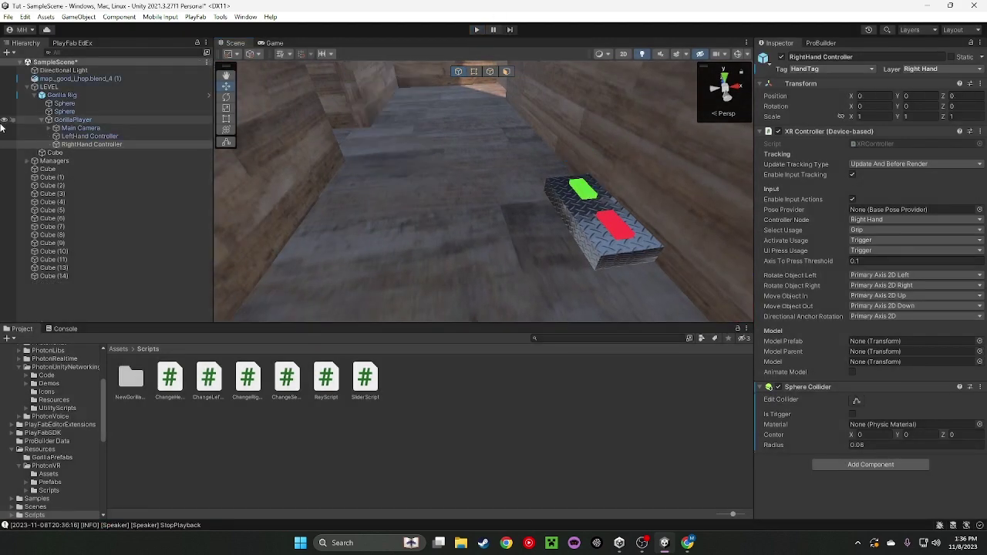
- Examine the Change Right Cosmetic settings on the green and red buttons and the PlayFab SDK page
click(587, 192)
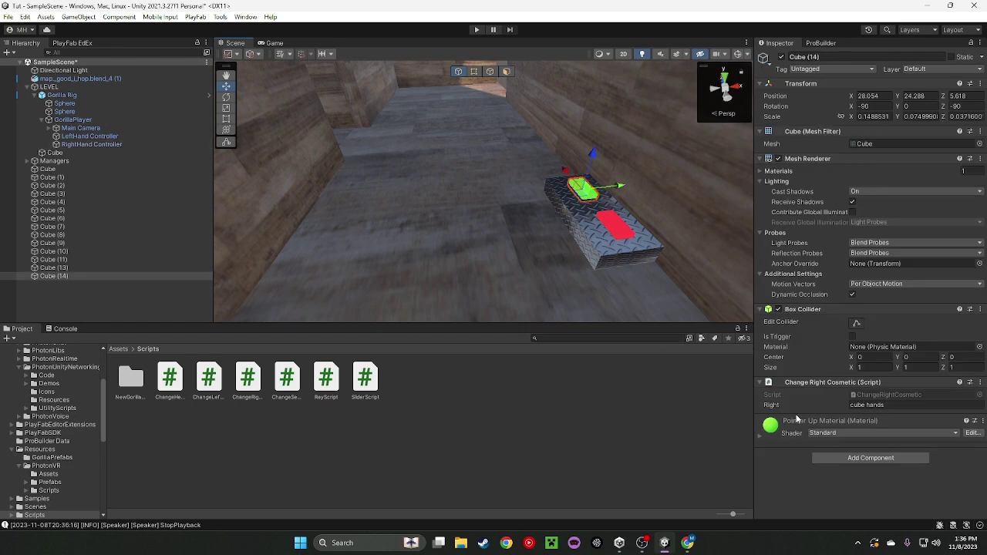
click(609, 223)
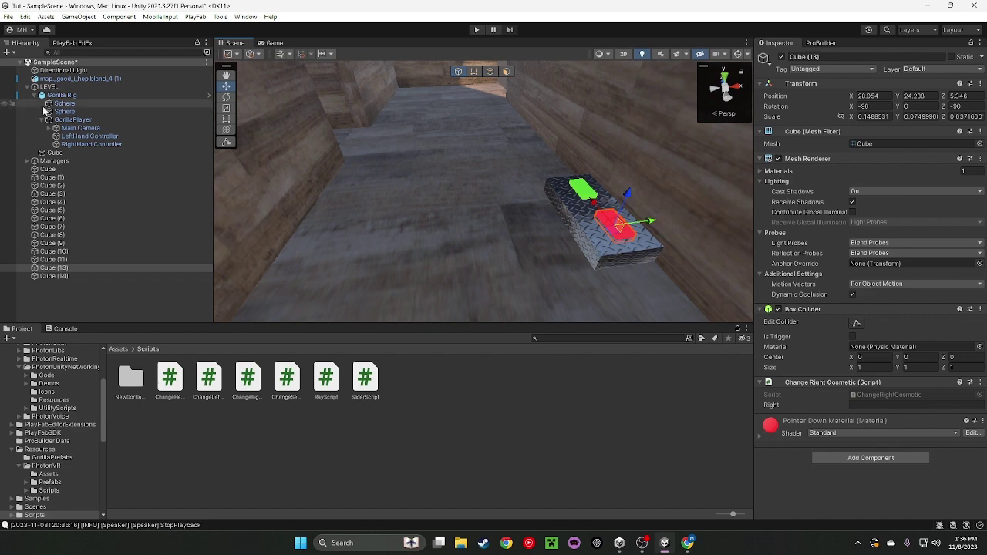
click(76, 44)
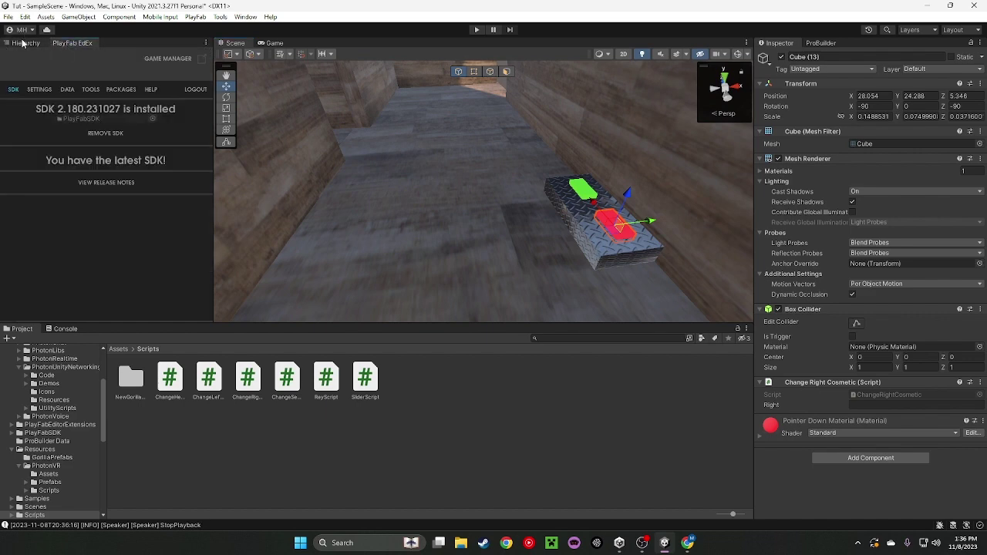
click(24, 44)
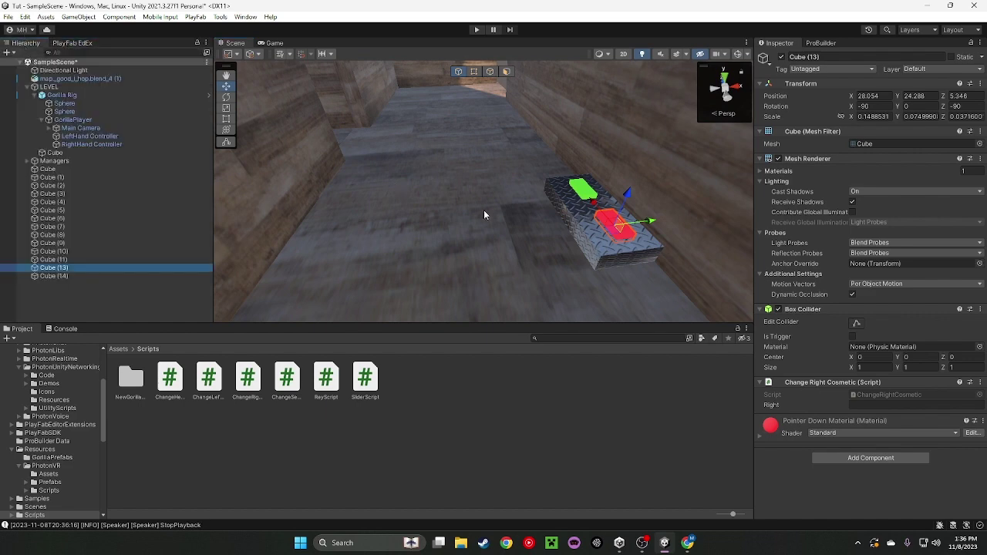
click(578, 188)
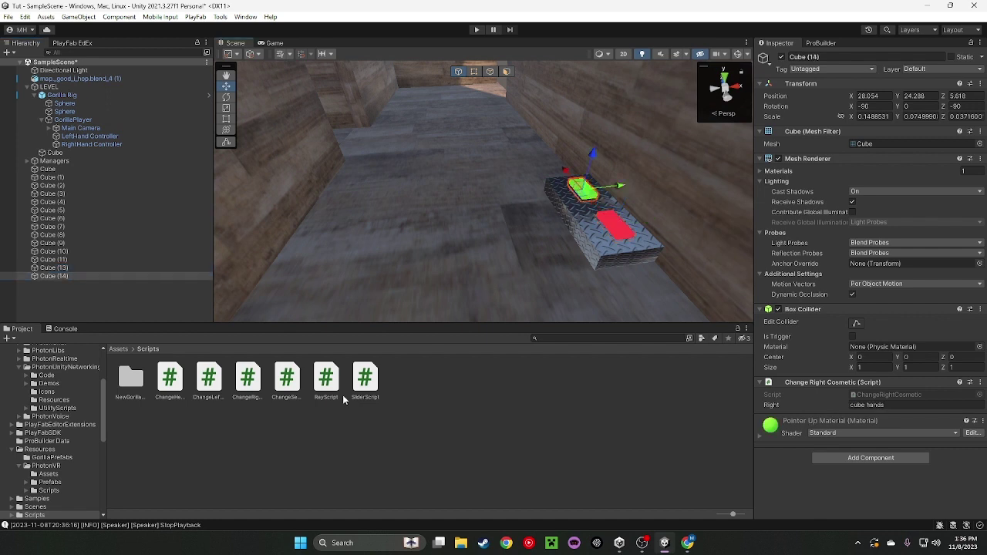
- Delete the cube hands object from RightHandCosmetics in the PhotonVR Player prefab and return to the scene
scroll(61, 405, up, 5)
click(38, 387)
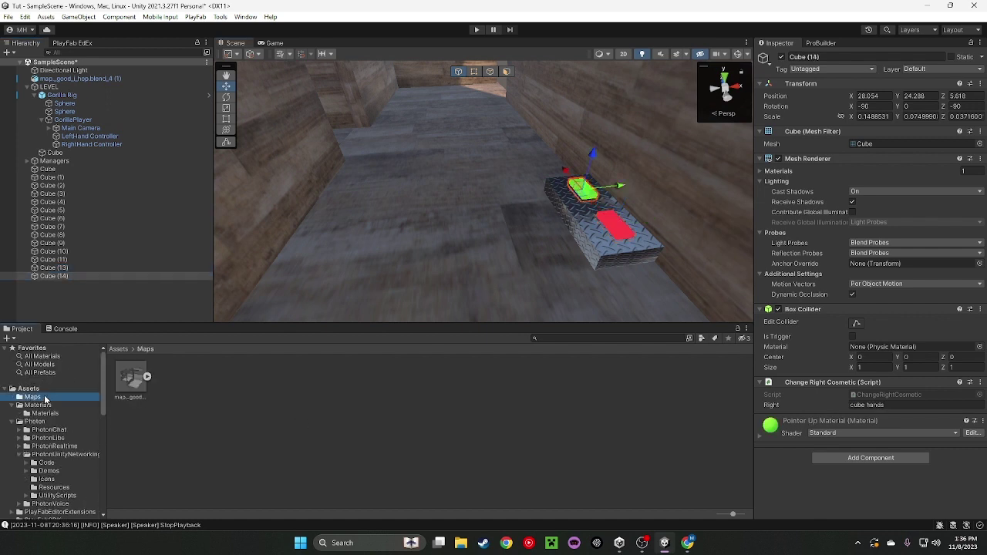
double_click(367, 379)
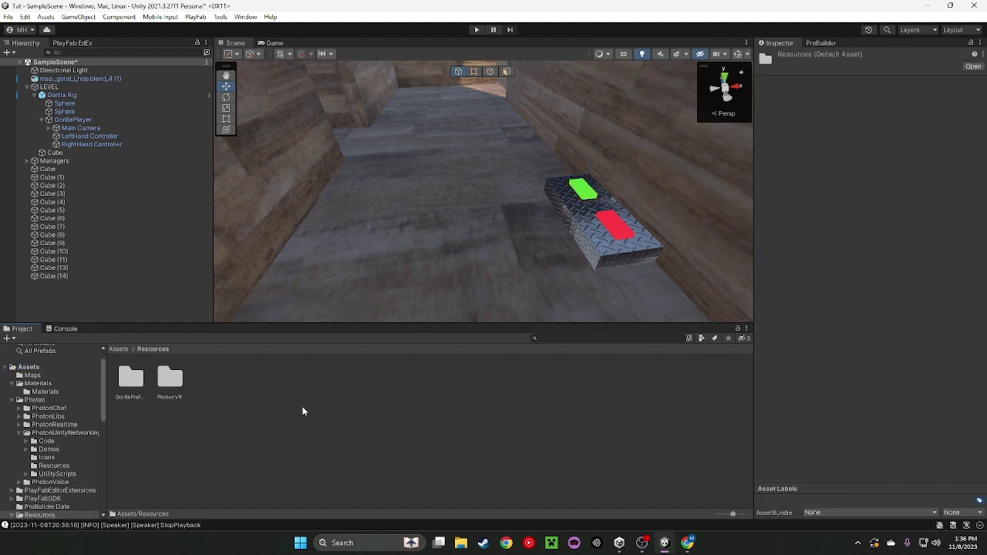
double_click(171, 379)
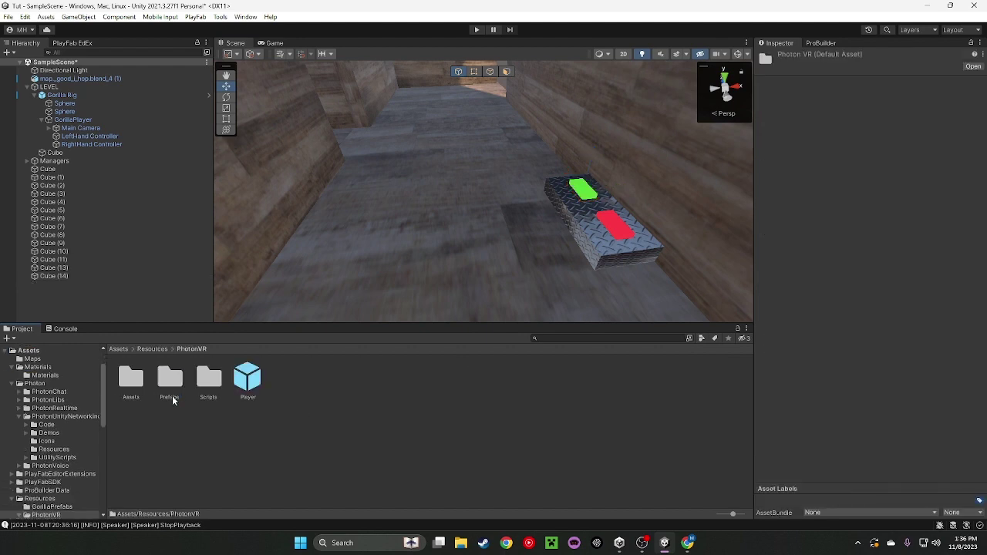
double_click(246, 398)
click(63, 222)
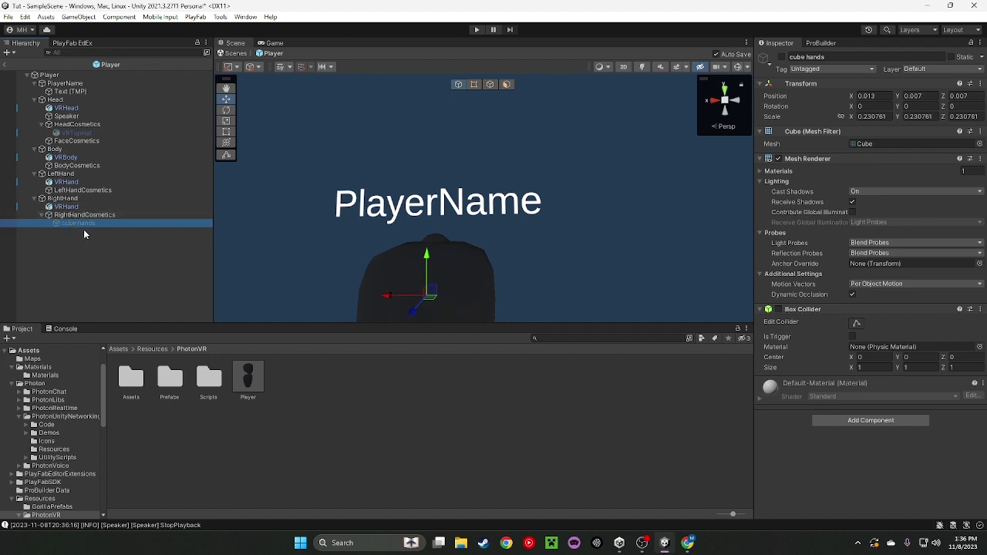
right_click(79, 220)
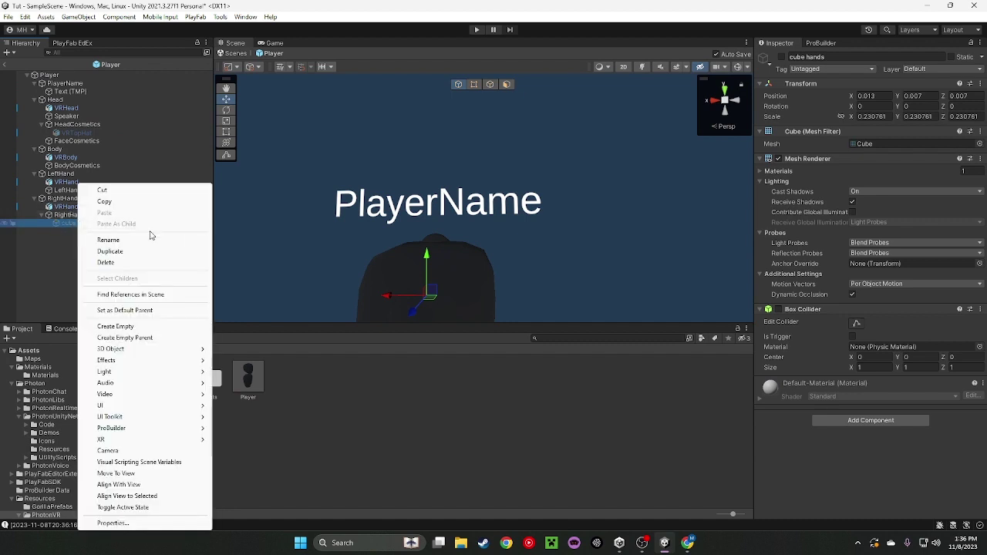
click(104, 262)
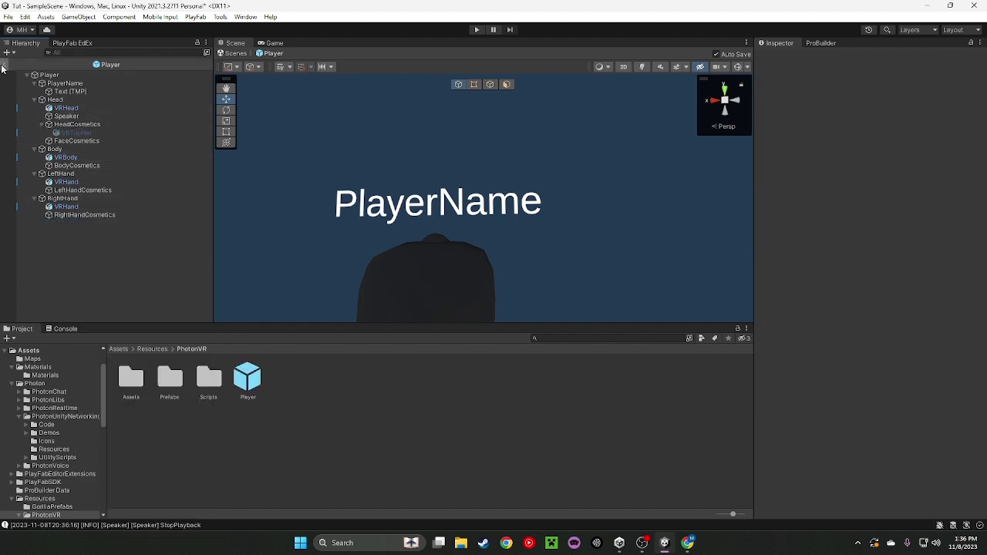
click(4, 66)
- Remove the Change Right Cosmetic script from both the green and red buttons, Cube (14) and Cube (13)
click(604, 199)
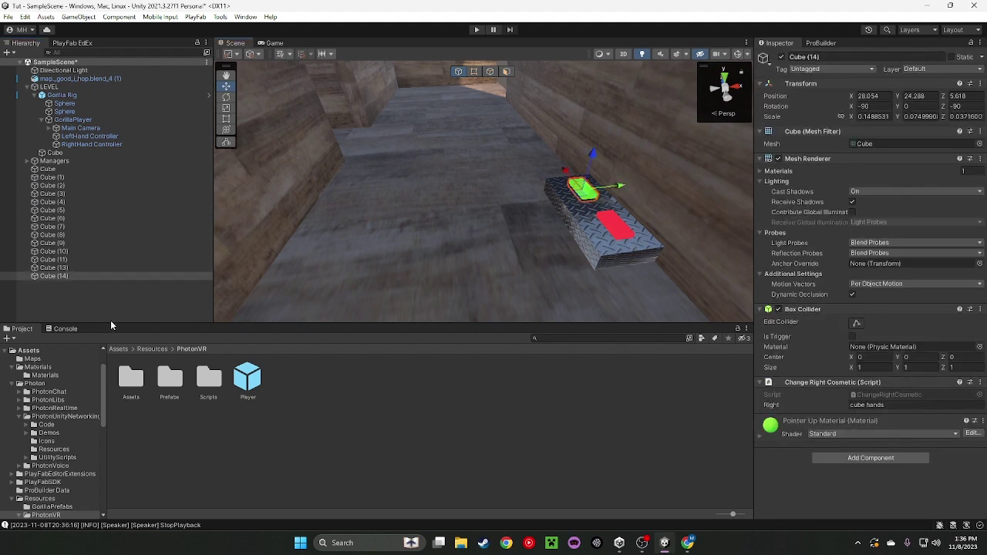
shift+click(62, 268)
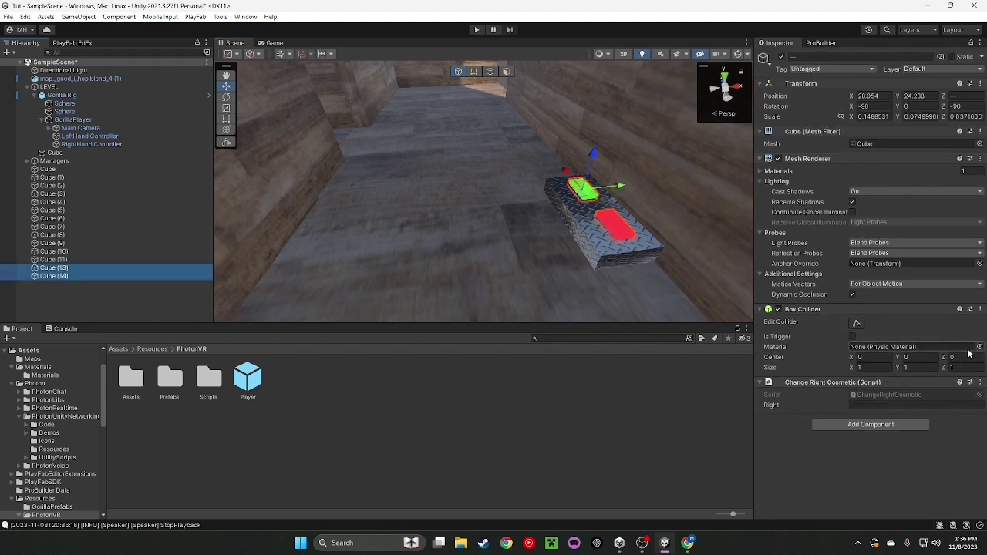
click(979, 382)
click(912, 409)
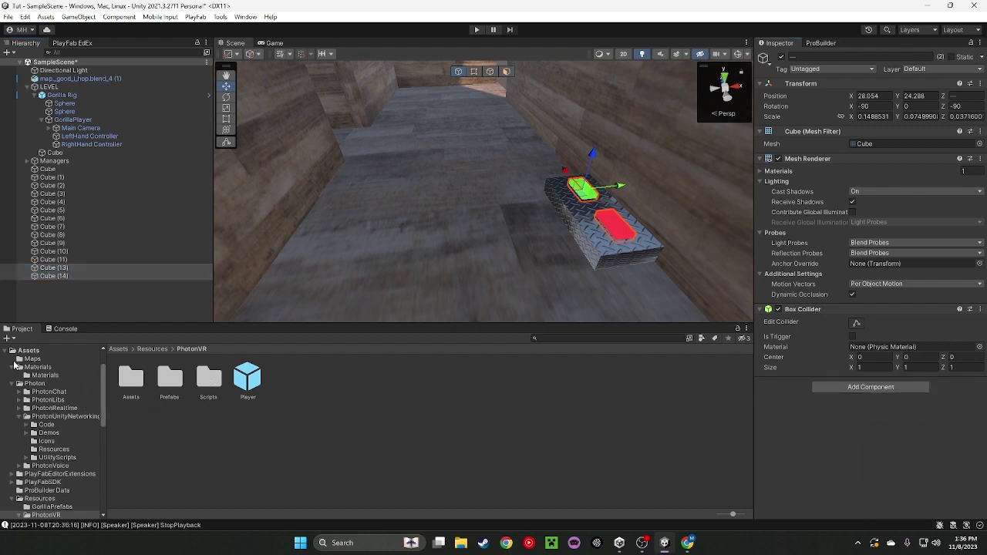
- Add the ChangeHeadCosmetic script from the Scripts folder to both selected buttons
scroll(58, 493, down, 3)
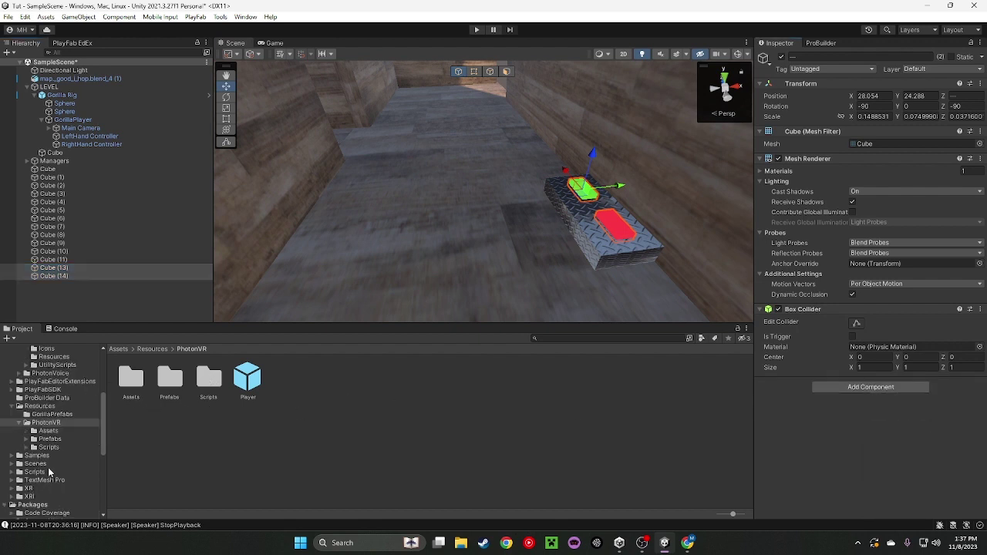
click(35, 471)
drag(169, 378, 820, 442)
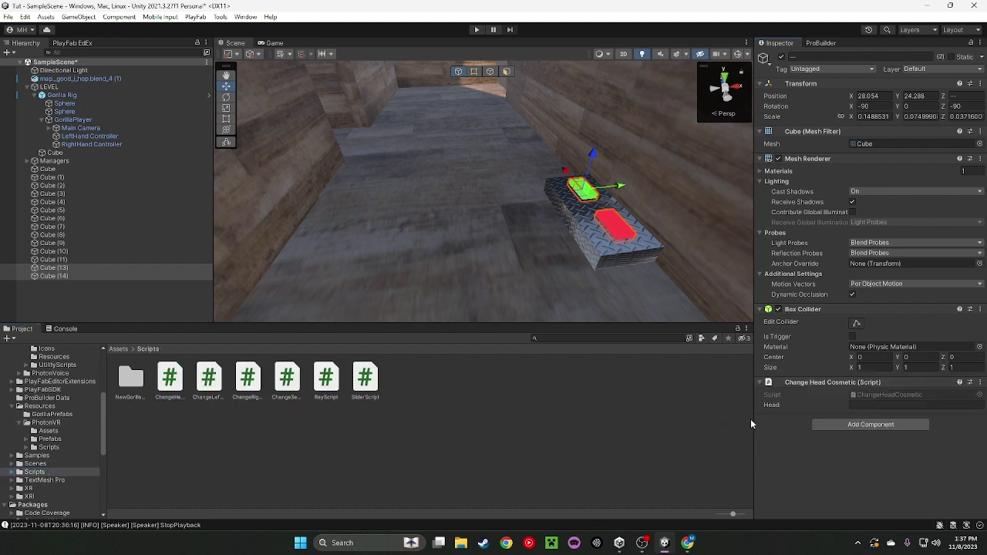
- Open the Player prefab from the Resources/PhotonVR folder for editing
click(73, 270)
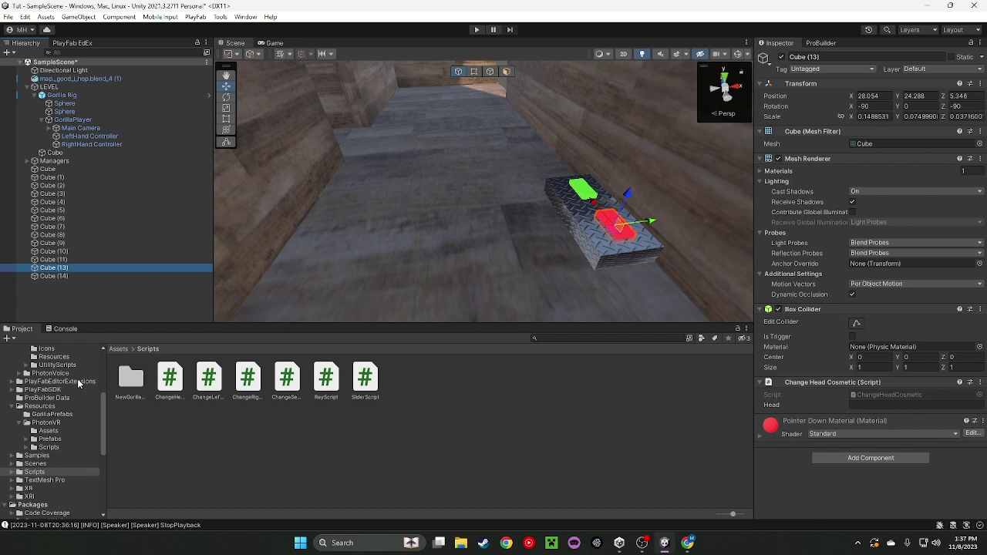
scroll(31, 378, up, 5)
click(32, 389)
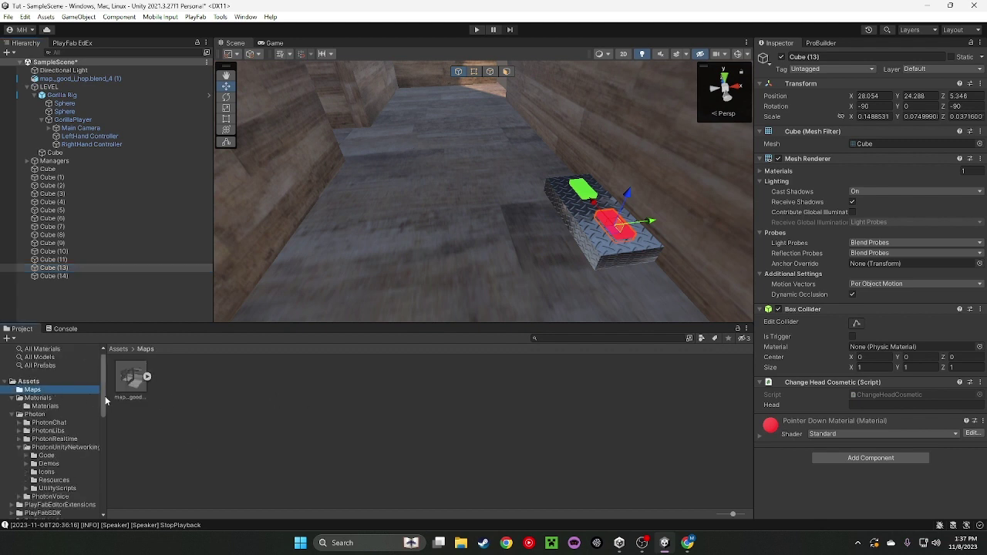
click(31, 381)
double_click(368, 390)
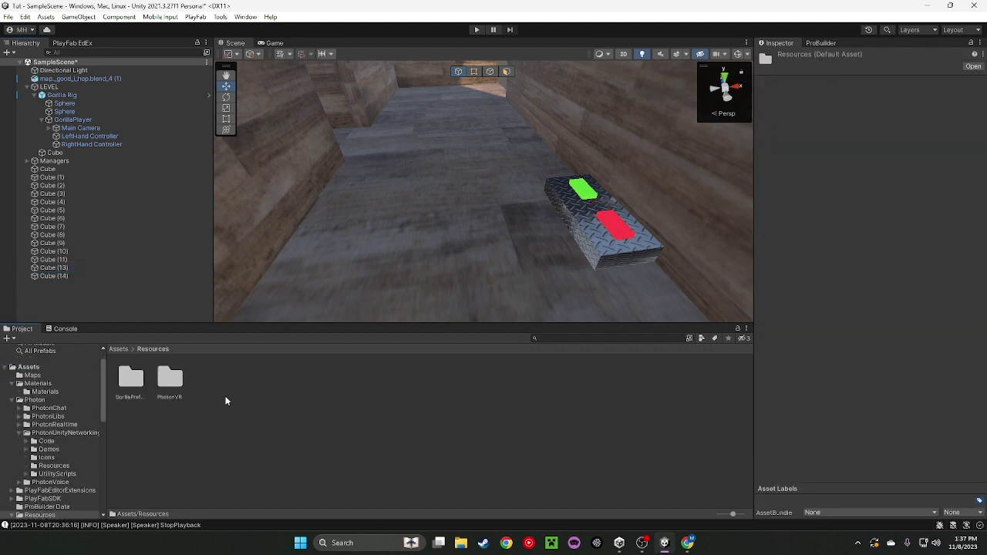
click(167, 395)
click(168, 397)
click(174, 408)
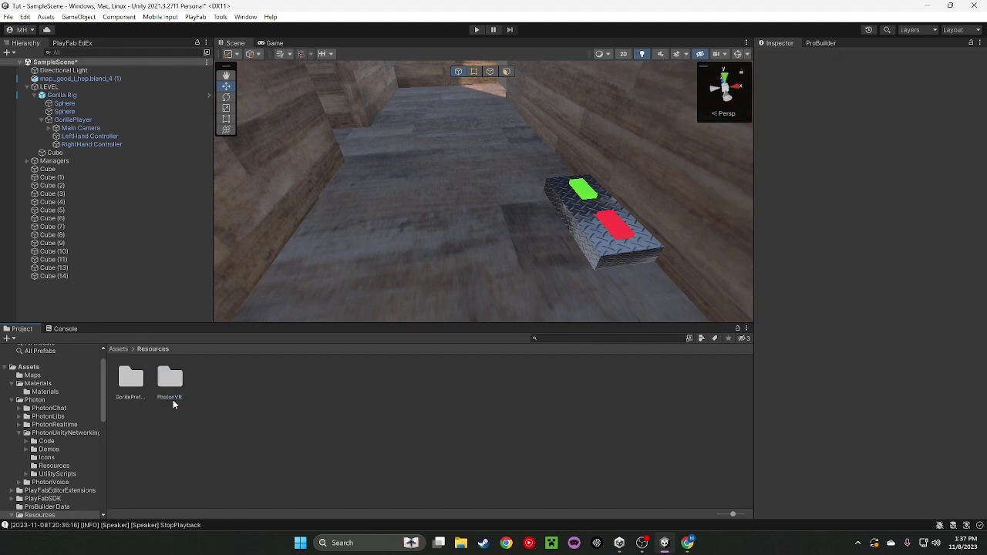
double_click(171, 389)
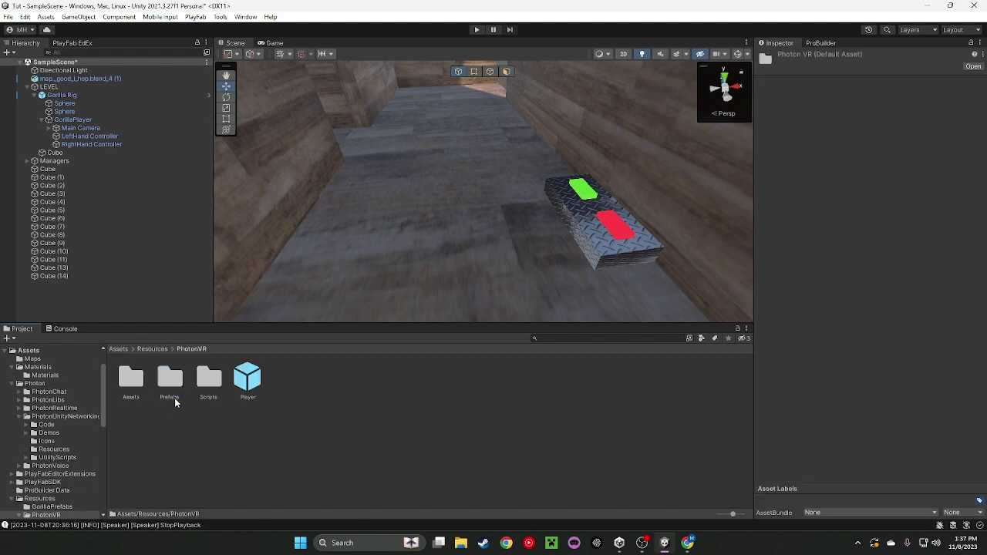
double_click(241, 398)
- Copy the name of the VRTopHat object under HeadCosmetics and return to the scene
click(81, 124)
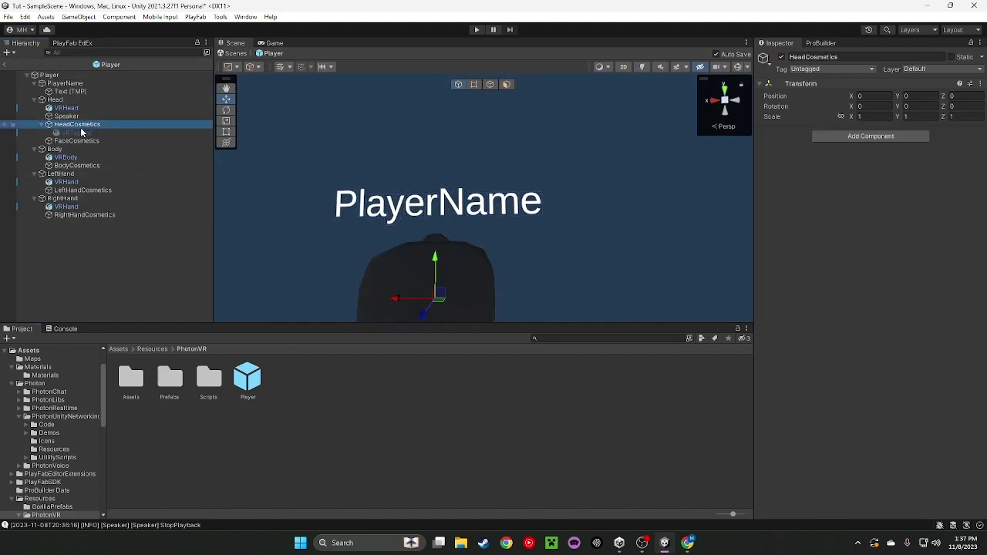
click(70, 108)
click(120, 135)
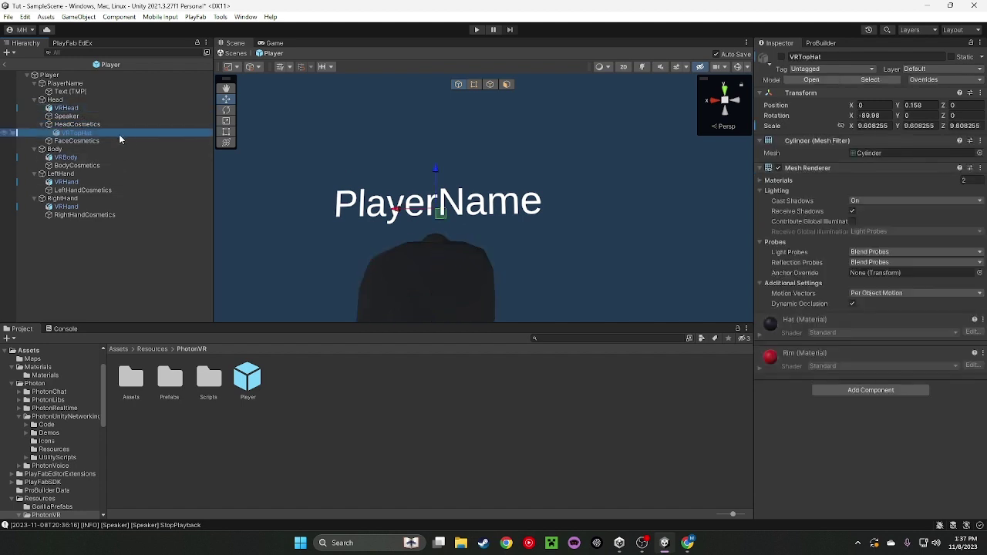
click(841, 56)
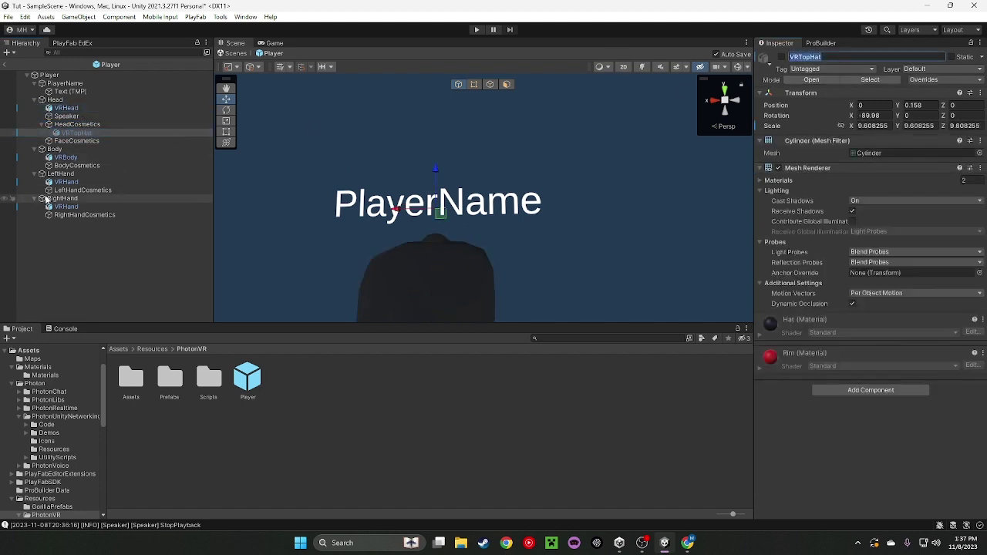
click(76, 255)
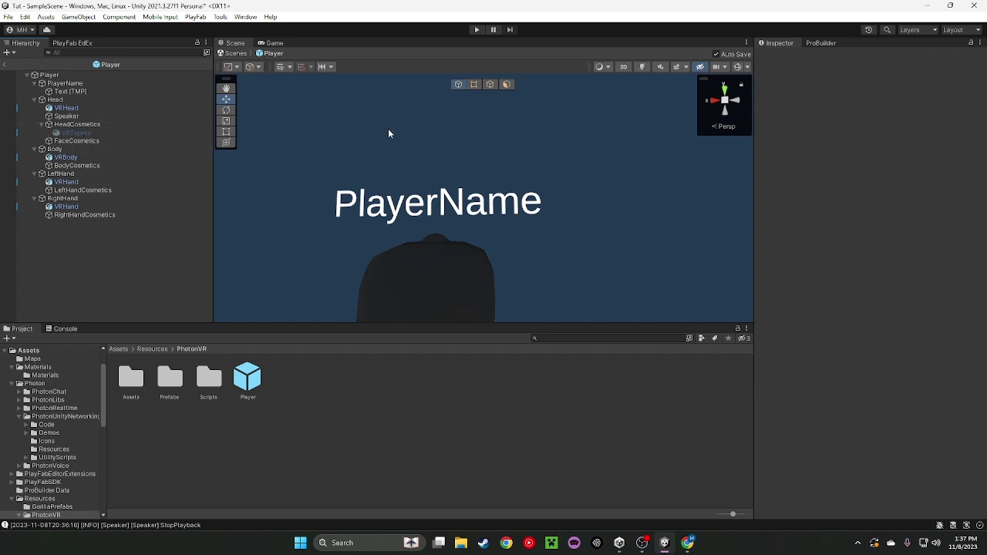
click(7, 66)
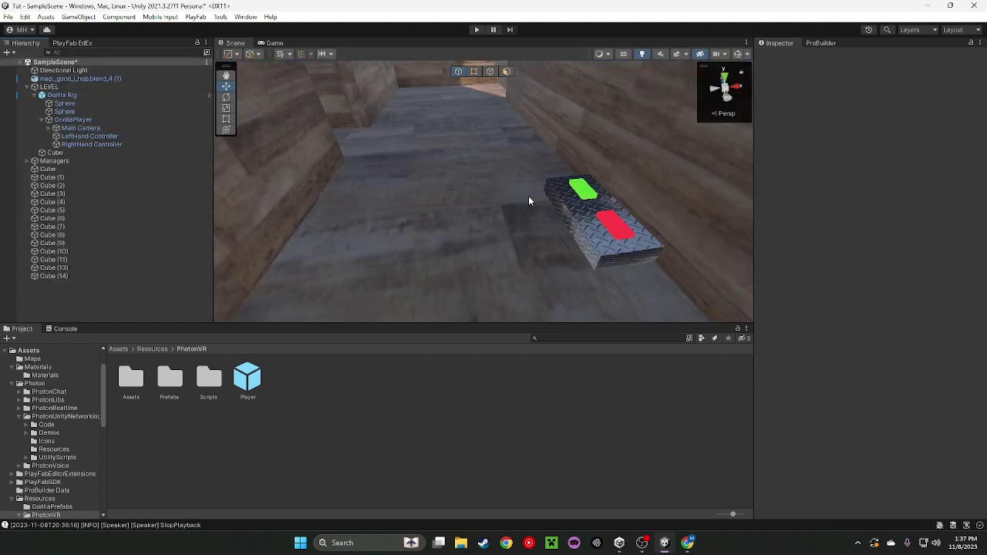
- Set the green button's Head cosmetic to VRTopHat and play the scene in the Scene view
click(582, 193)
click(863, 406)
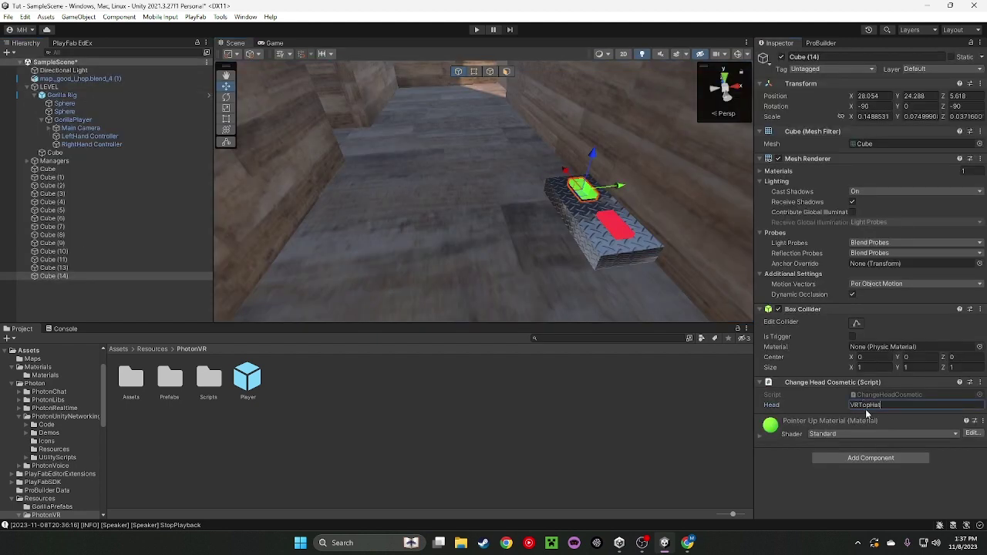
key(ctrl+p)
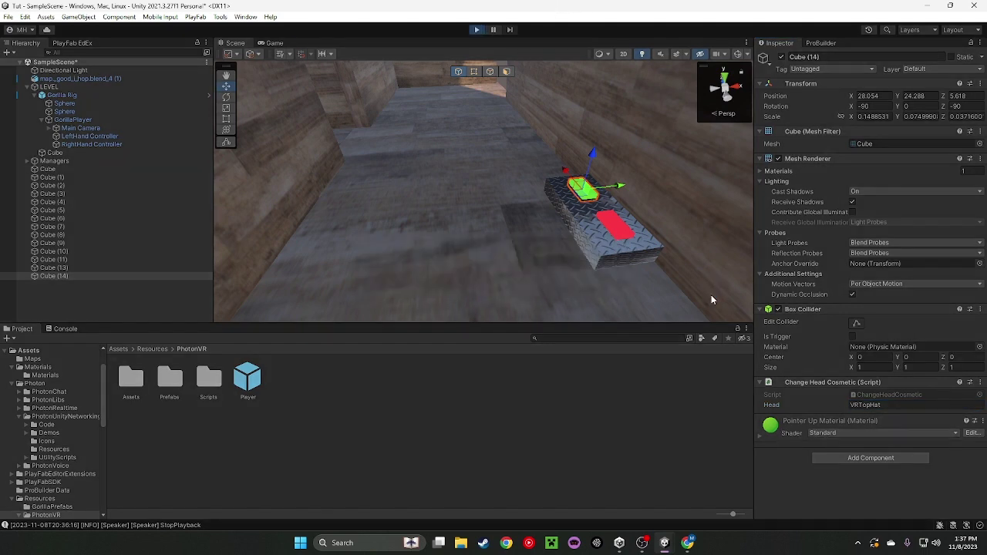
click(234, 43)
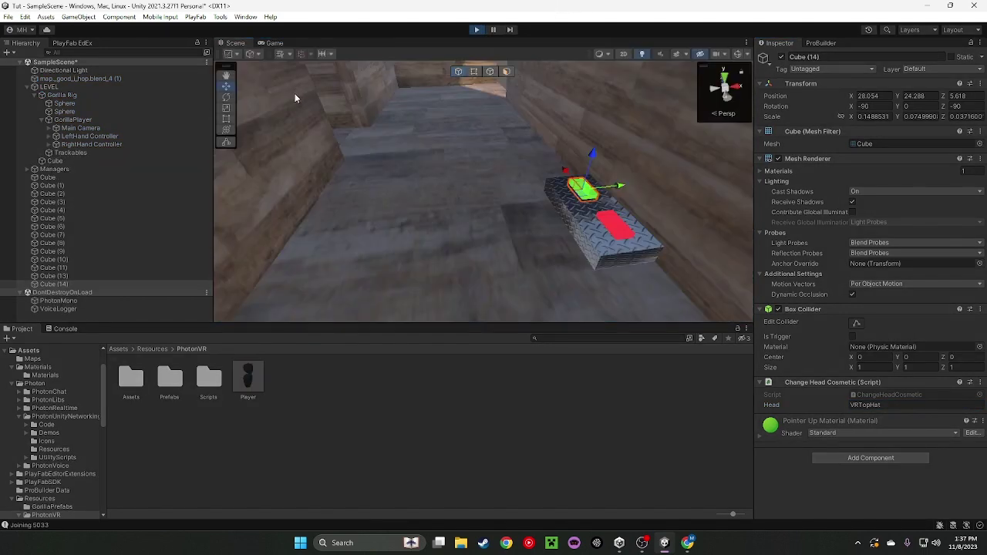
- Find the spawned player in the Scene view and examine the VRTopHat on its head
key(w)
mouse_move(321, 161)
right_down()
mouse_move(463, 203)
mouse_move(223, 158)
mouse_move(176, 91)
mouse_move(278, 198)
mouse_move(293, 185)
right_up()
key(w)
click(422, 147)
right_drag(363, 238, 427, 265)
key(w)
scroll(101, 271, up, 3)
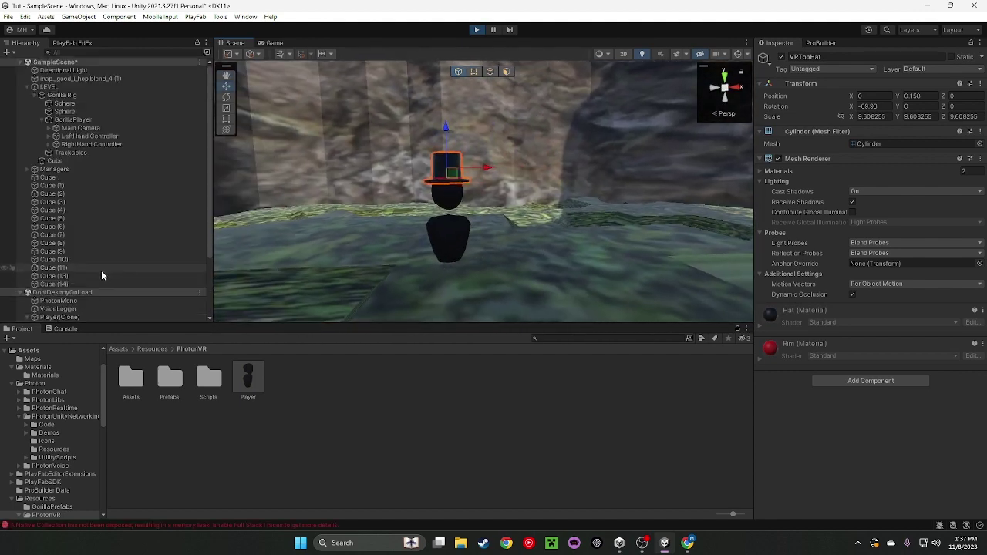
- Frame the Gorilla Rig in the Scene view and shift it sideways along the X axis
click(63, 95)
key(f)
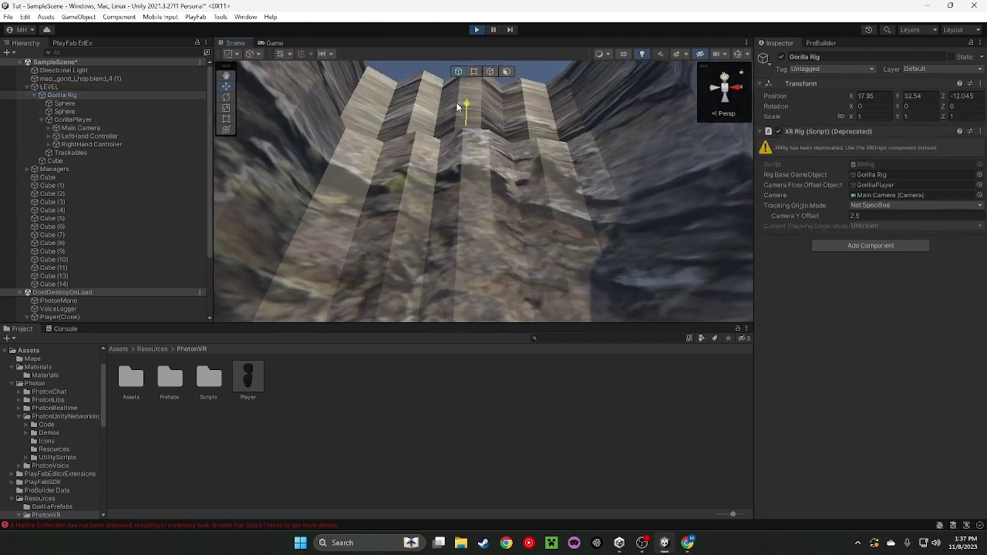
right_click(413, 416)
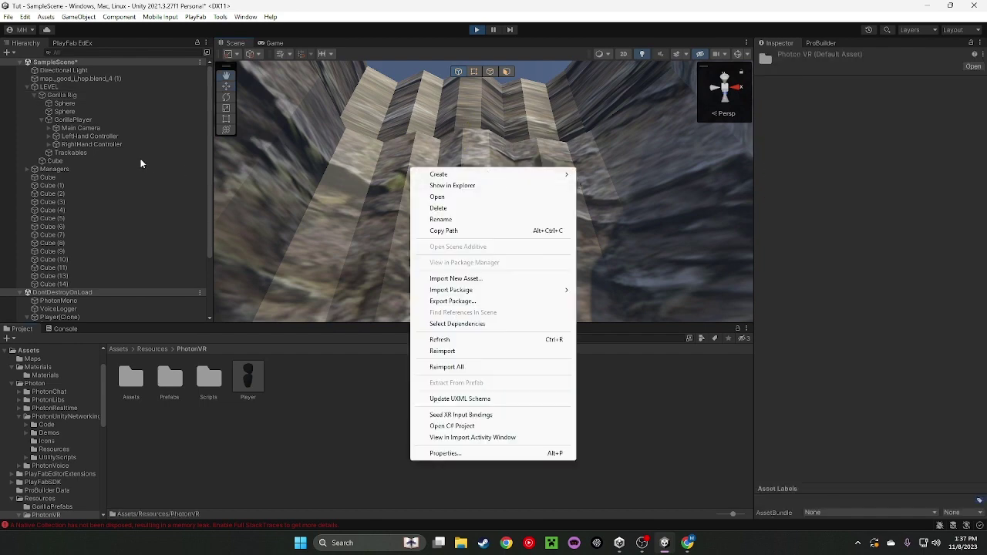
click(46, 95)
key(f)
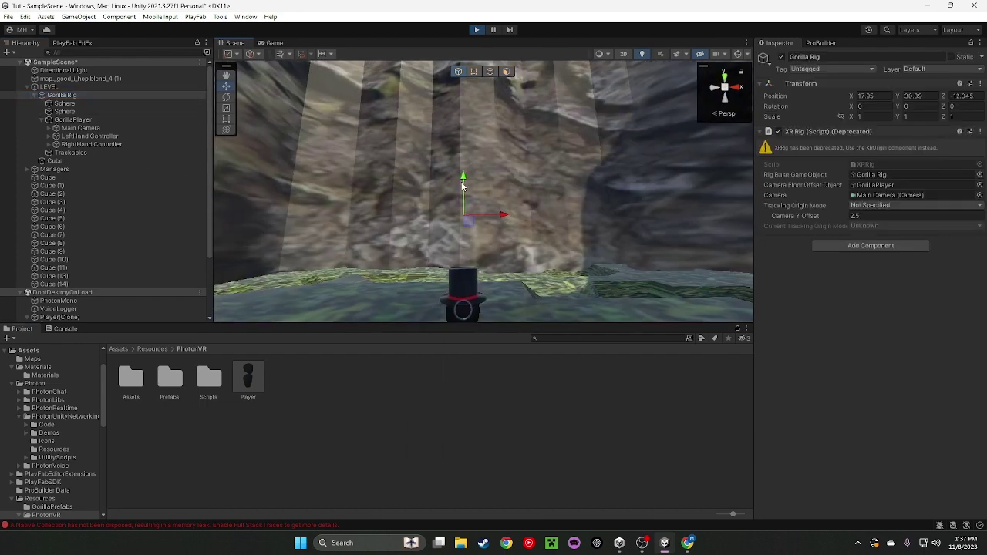
drag(501, 221, 764, 274)
right_drag(563, 223, 730, 263)
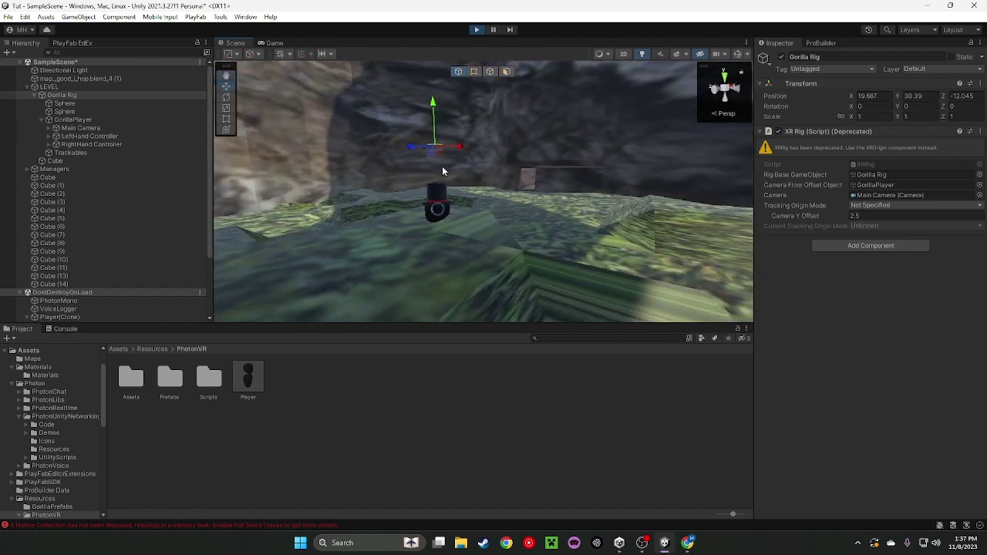
drag(455, 152, 609, 200)
drag(574, 165, 603, 212)
click(607, 198)
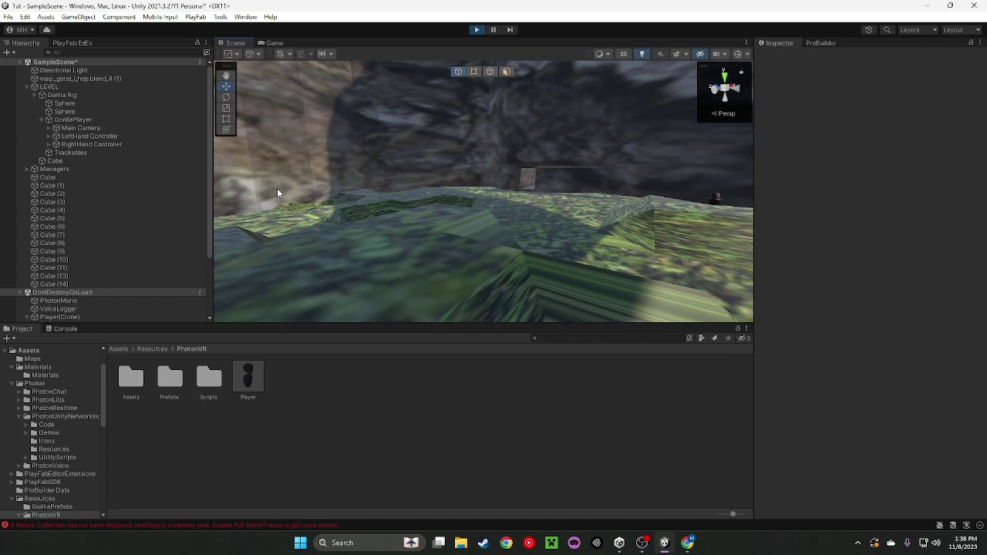
- Move the Gorilla Rig across the grassy terrain to about X 19.15, Y 27.36, Z -18.51
click(80, 96)
key(w)
right_drag(326, 202, 715, 259)
right_drag(455, 244, 551, 276)
key(a)
drag(409, 232, 478, 263)
right_drag(478, 261, 516, 274)
key(s)
drag(382, 253, 303, 258)
drag(343, 221, 568, 348)
drag(476, 305, 655, 222)
right_drag(658, 229, 707, 237)
scroll(617, 207, down, 2)
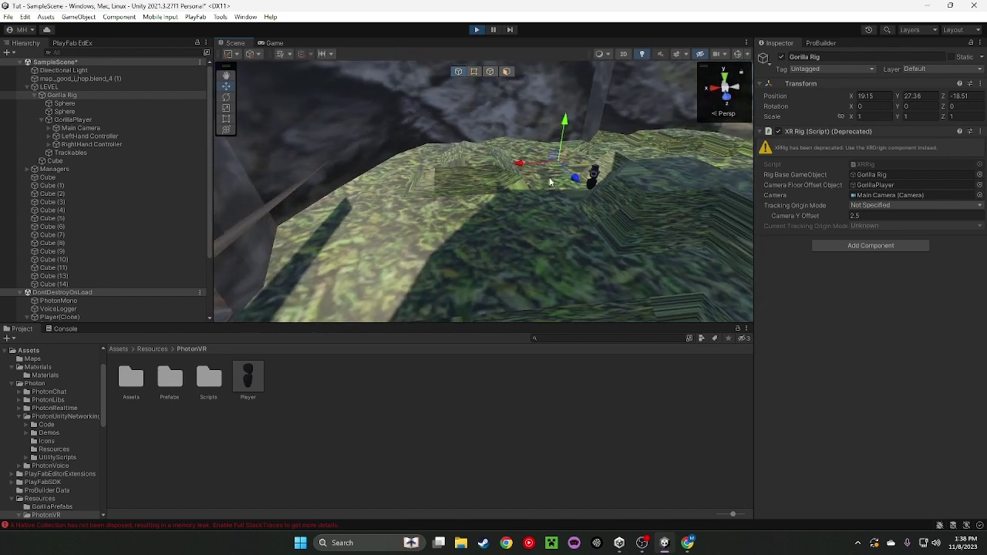
- Move the Gorilla Rig toward the wooden room with the button stand, to about X 28.99, Z -16.27
drag(532, 167, 511, 227)
right_drag(513, 233, 469, 295)
drag(536, 185, 433, 105)
right_drag(498, 167, 544, 144)
drag(545, 143, 465, 137)
right_drag(465, 136, 400, 120)
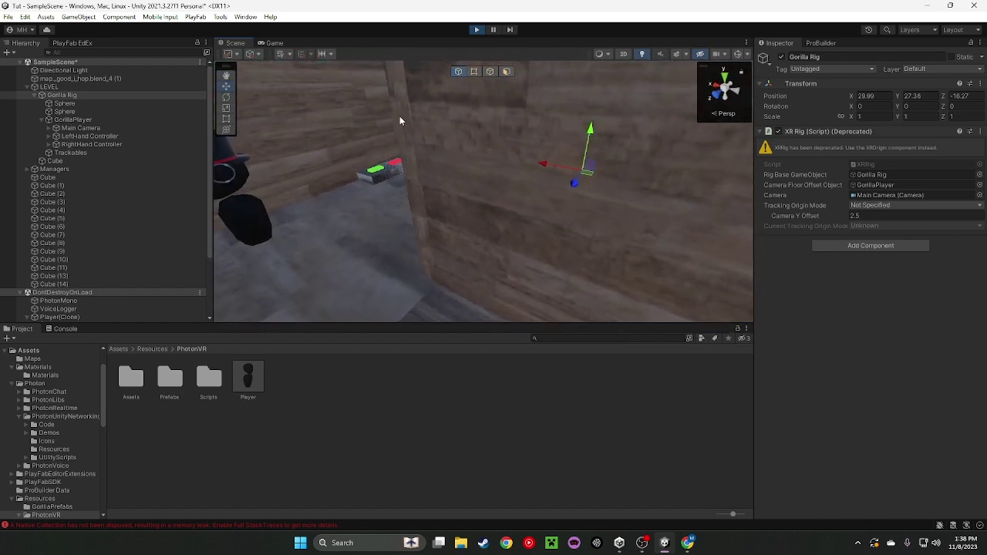
click(558, 168)
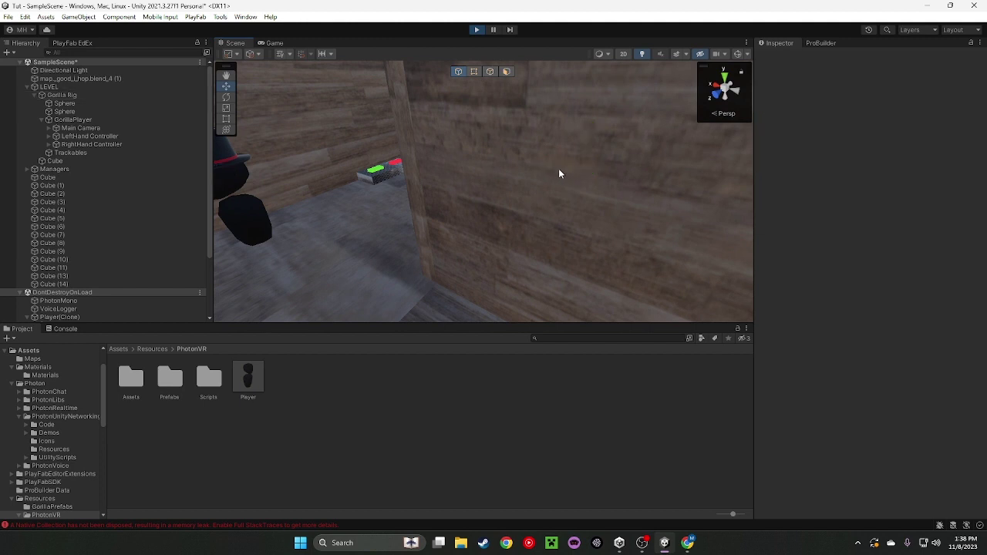
- Place the Gorilla Rig inside the wooden room near the button stand, at about X 29.68, Z -17.94
click(62, 94)
drag(550, 165, 605, 181)
right_drag(536, 187, 517, 159)
key(w)
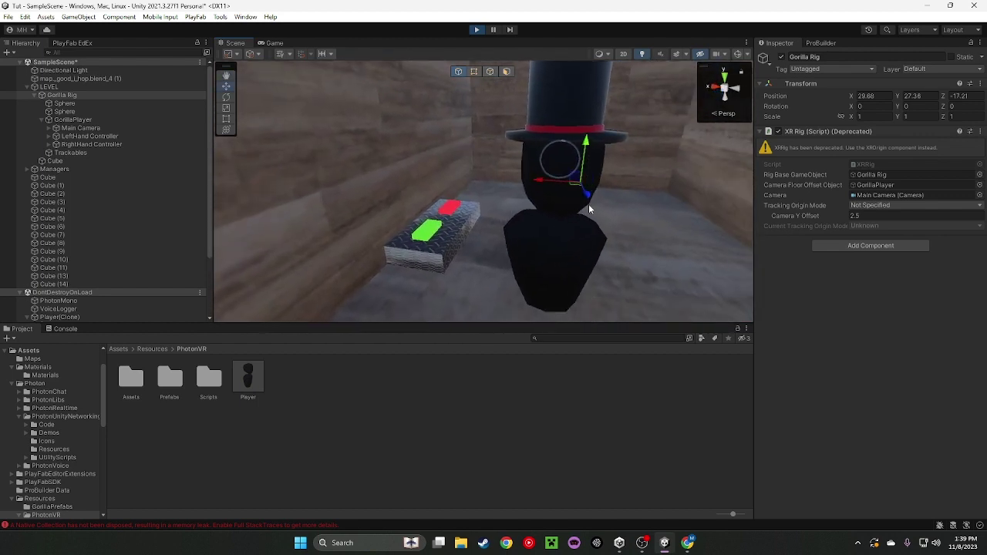
drag(590, 201, 592, 184)
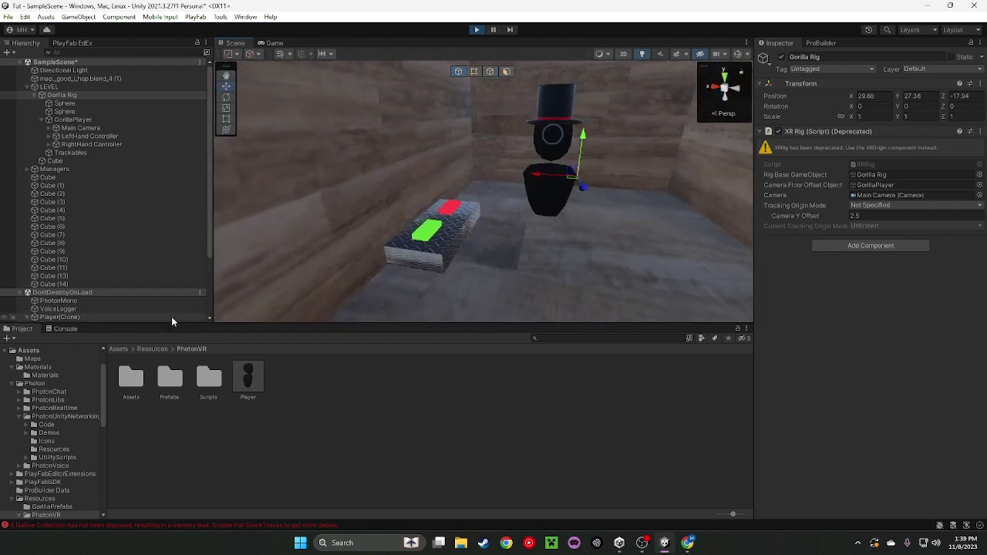
- Move the RightHand Controller toward the stand's buttons to test them, and stop playing the scene
scroll(69, 309, down, 3)
click(55, 301)
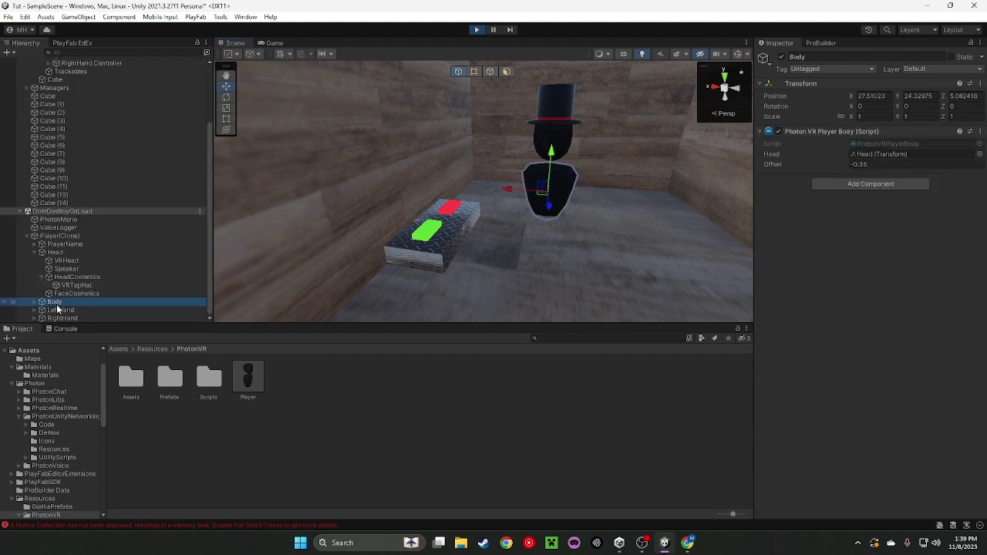
click(115, 120)
click(106, 135)
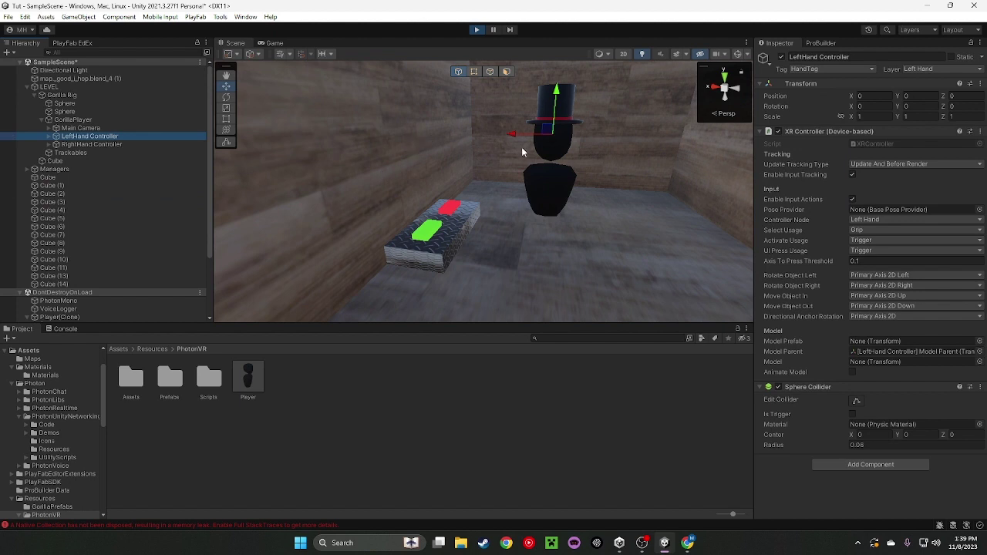
click(108, 144)
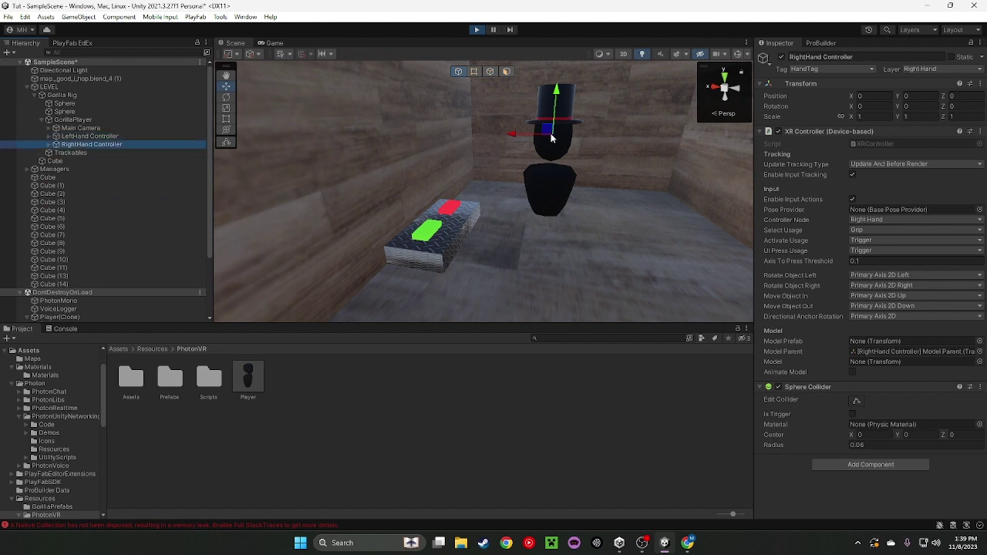
drag(522, 137, 428, 134)
right_drag(429, 134, 279, 116)
drag(493, 146, 434, 156)
drag(472, 124, 485, 166)
click(476, 31)
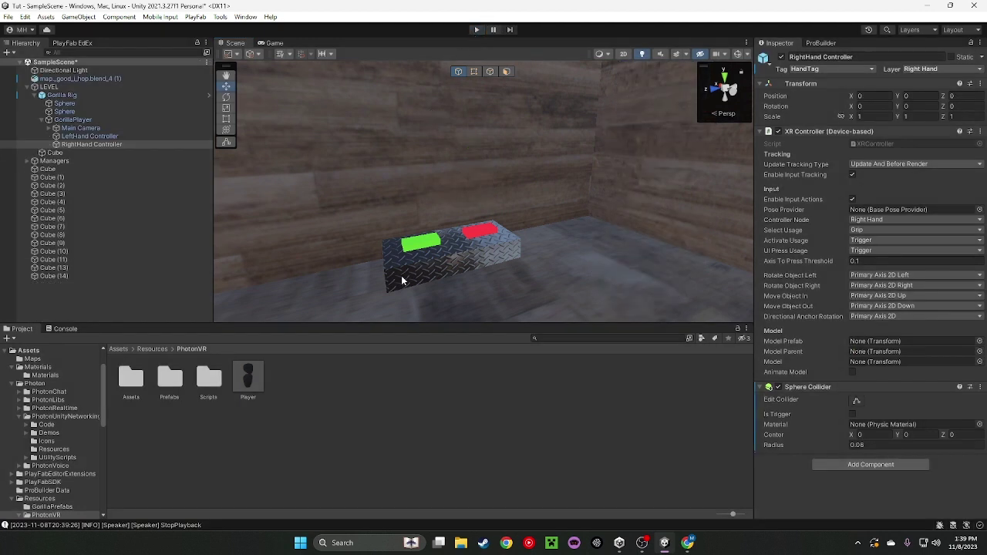
- Enable Is Trigger on the Box Colliders of the green and red buttons
click(427, 241)
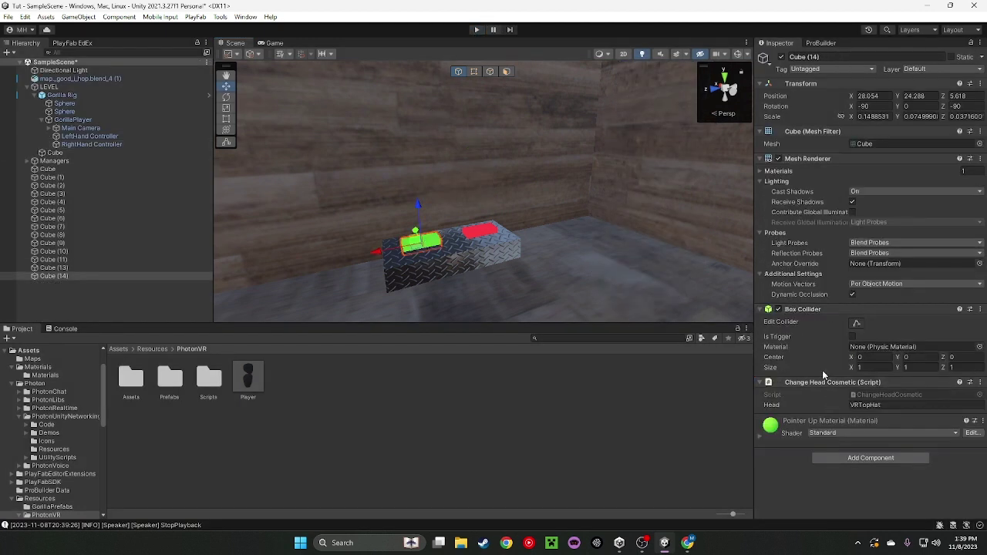
click(855, 323)
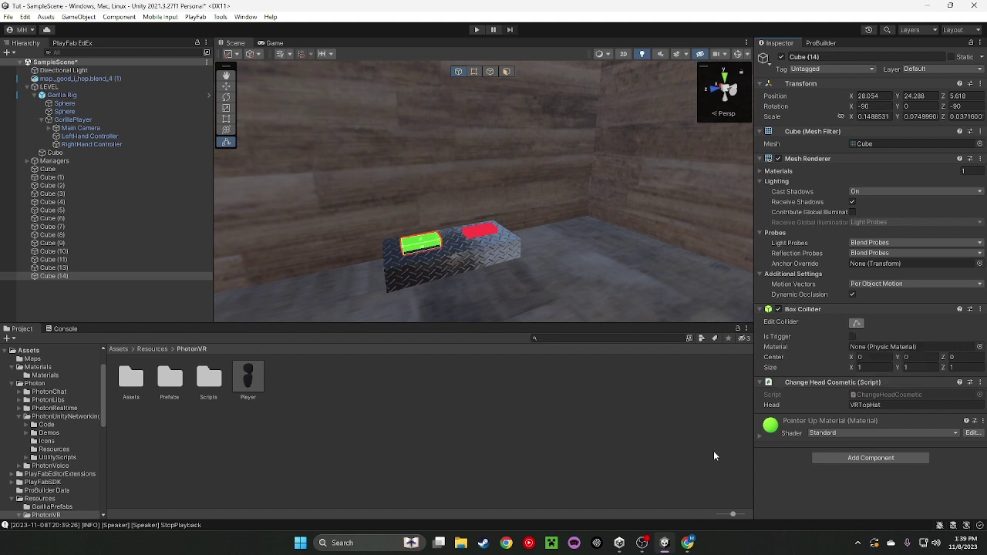
click(860, 324)
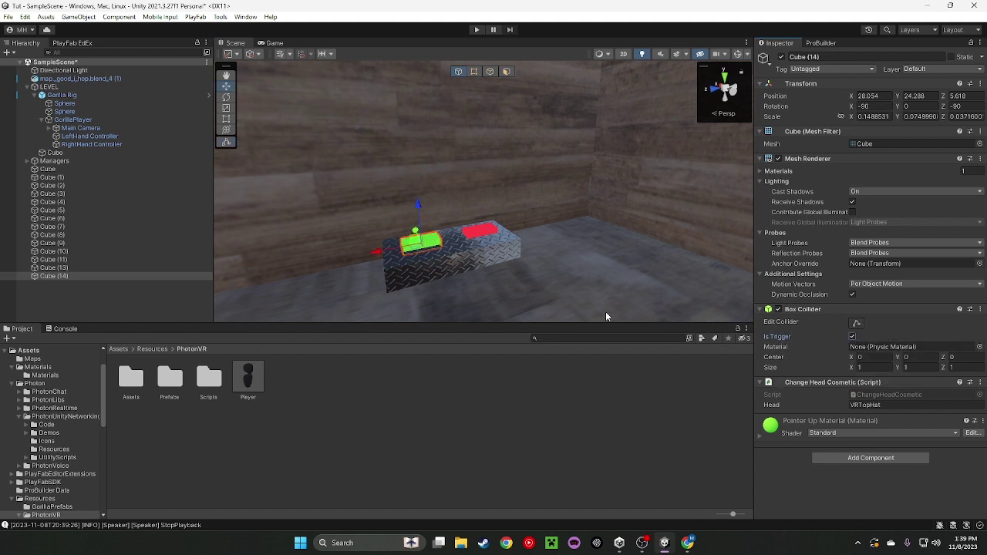
click(491, 241)
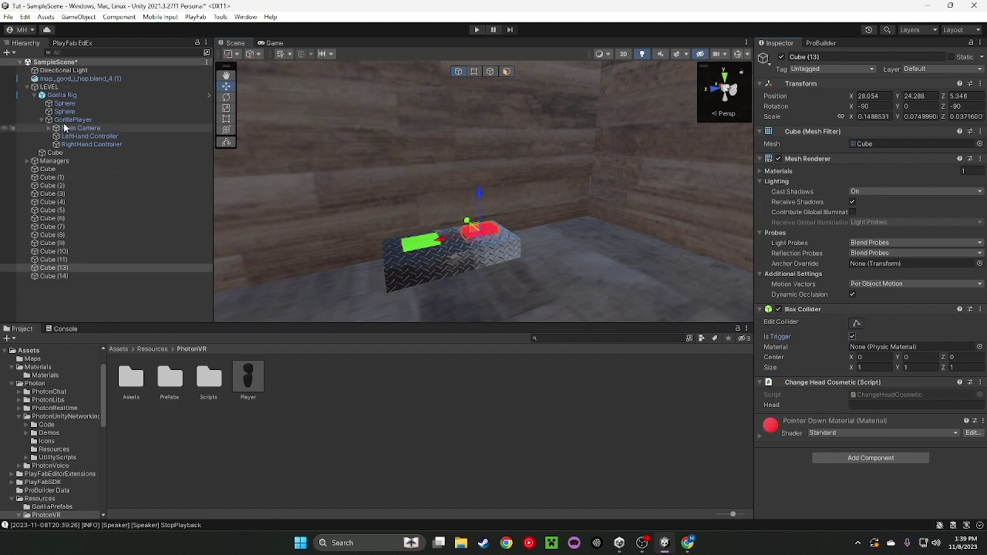
- Play the scene again and move the Gorilla Rig toward the wooden building in the Scene view
click(476, 31)
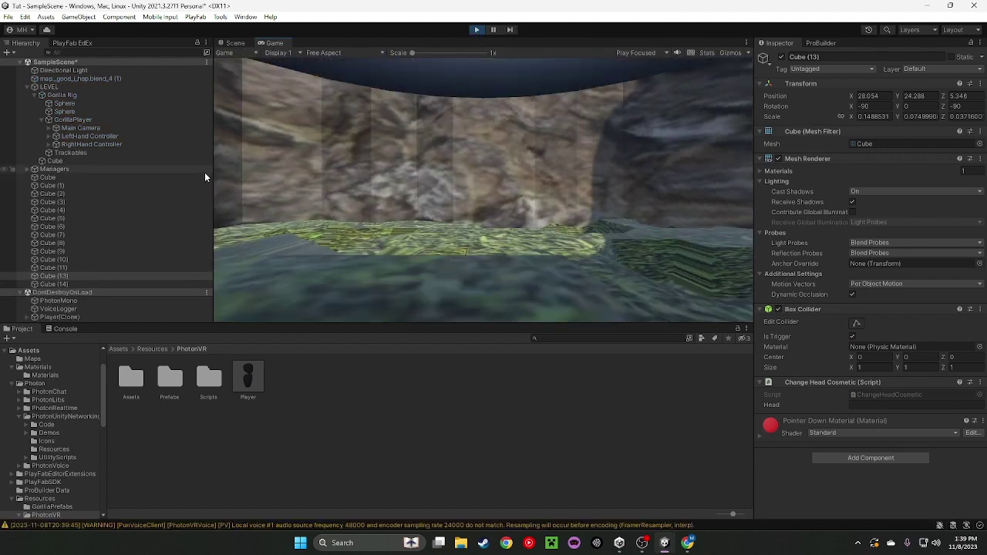
click(232, 42)
right_drag(420, 204, 567, 206)
click(68, 95)
right_drag(462, 147, 573, 35)
drag(499, 112, 327, 138)
right_drag(453, 188, 444, 135)
drag(478, 155, 346, 234)
right_drag(346, 234, 273, 286)
drag(434, 128, 348, 147)
- Bring the Gorilla Rig into the wooden corridor and lower it, to about X 29.17, Y 29.418, Z -10.24
right_drag(371, 147, 533, 71)
key(w)
drag(482, 113, 450, 118)
right_drag(450, 119, 516, 110)
key(w)
drag(508, 87, 489, 193)
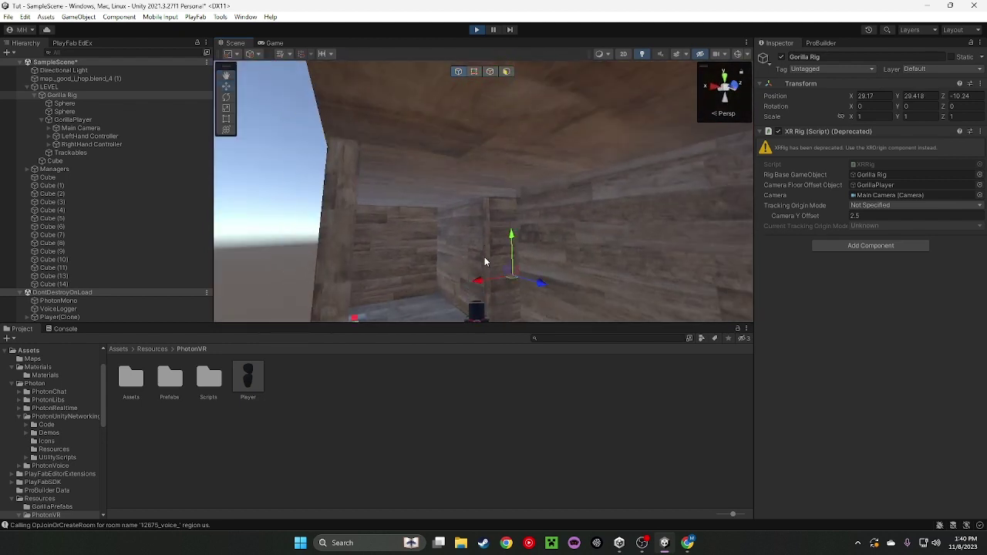
- Position the Gorilla Rig right beside the button stand, at about X 30.125, Y 29.559, Z -11.49
middle_drag(484, 266, 515, 216)
drag(511, 208, 512, 202)
drag(471, 239, 441, 240)
right_drag(433, 256, 334, 314)
key(w)
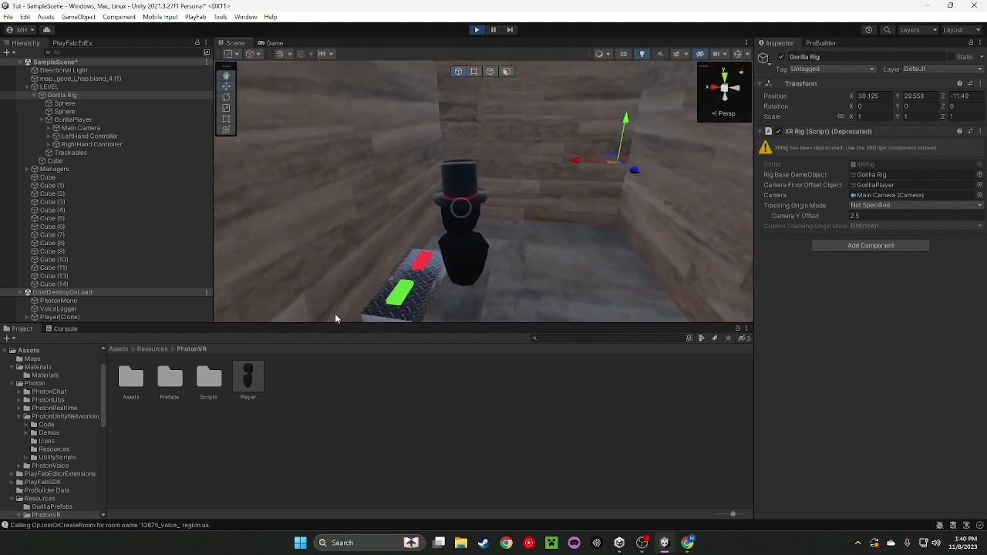
- Move the RightHand Controller out from the head and down onto the stand to test the buttons
click(98, 143)
click(98, 149)
click(98, 144)
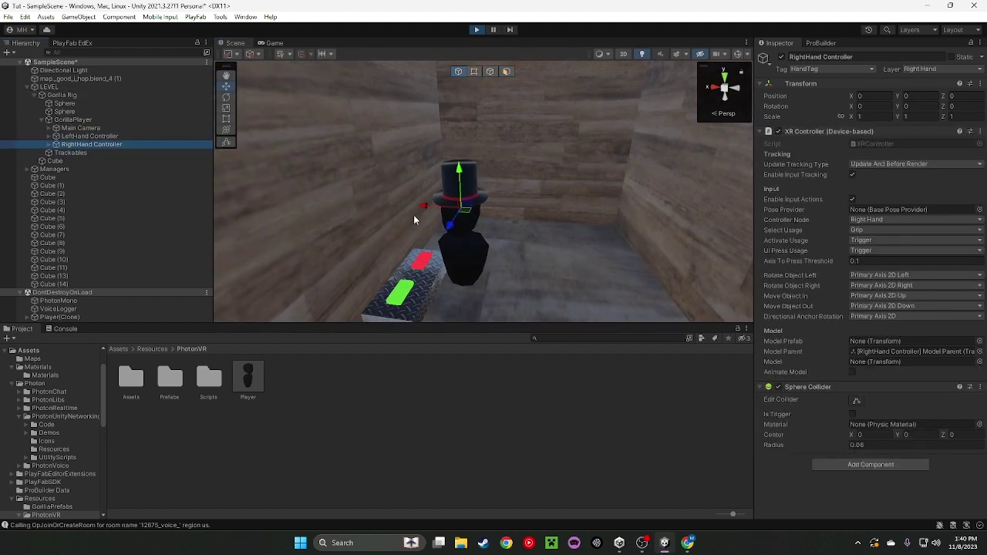
drag(425, 208, 387, 223)
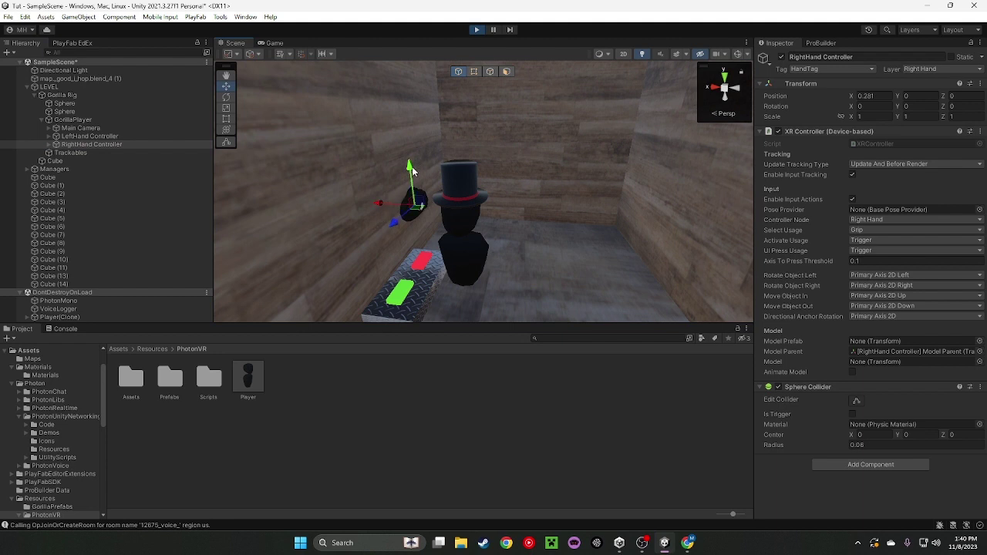
drag(411, 169, 361, 302)
drag(372, 245, 407, 264)
drag(414, 219, 409, 185)
- Undo the RightHand Controller moves and stop playing the scene
key(ctrl+z)
key(ctrl+z)
key(ctrl+z)
key(ctrl+z)
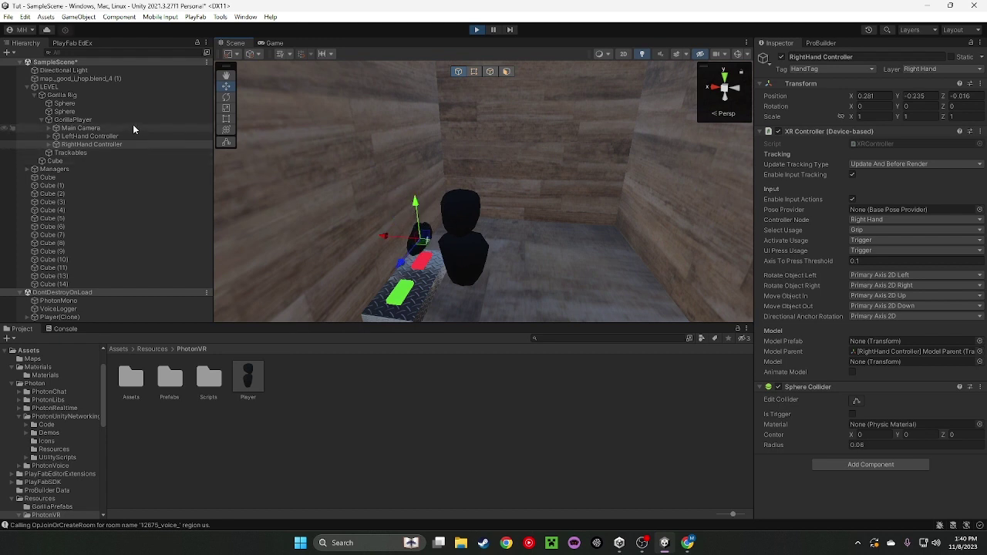
key(ctrl+z)
key(ctrl+z)
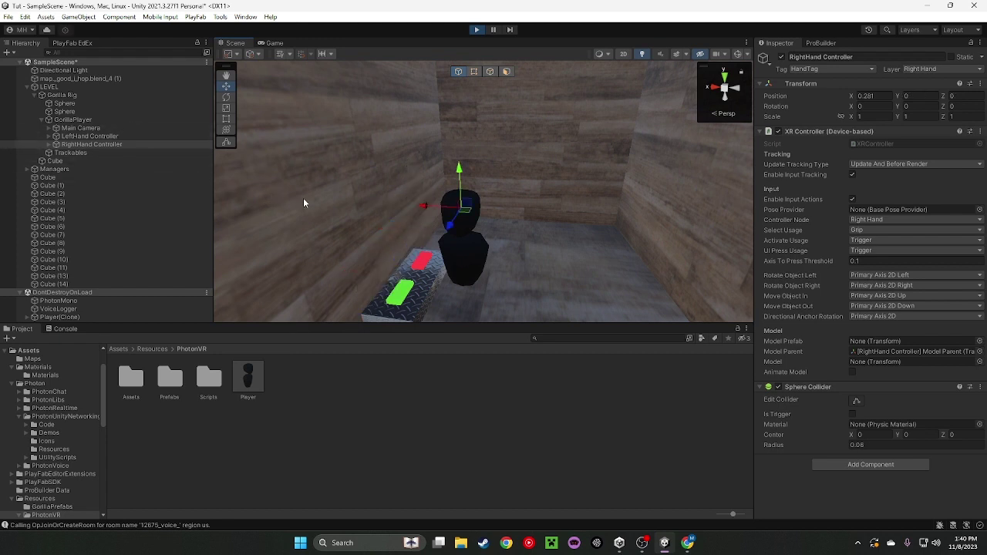
click(475, 29)
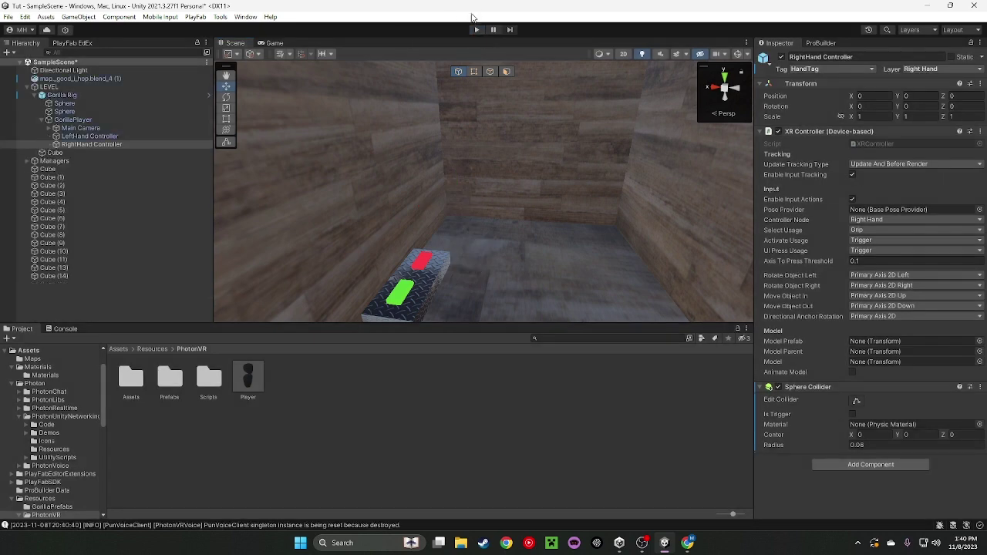
- Replay the scene, check in the Scene view whether the spawned player wears the hat, and stop playing
click(477, 29)
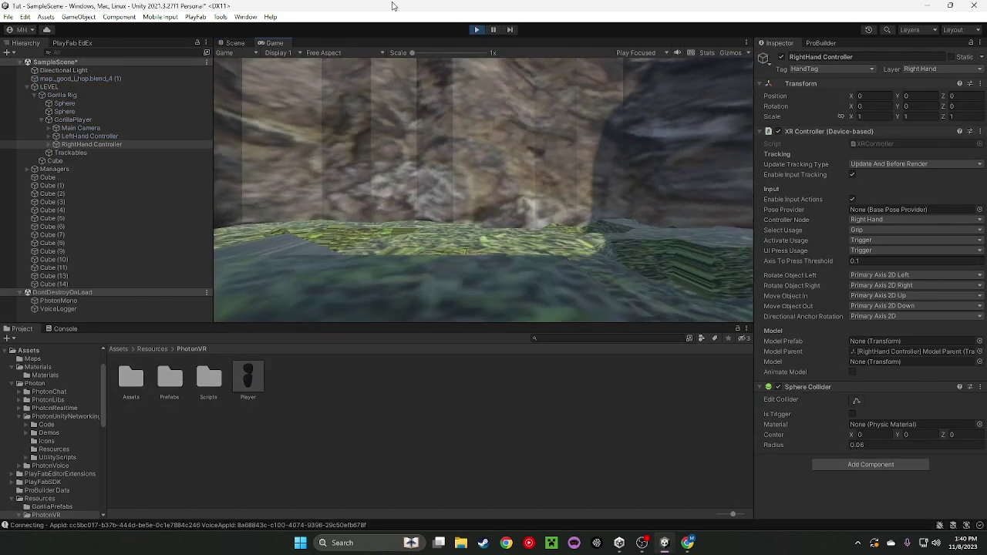
click(236, 43)
mouse_move(486, 164)
right_down()
mouse_move(624, 178)
mouse_move(713, 139)
mouse_move(749, 94)
mouse_move(729, 110)
mouse_move(797, 177)
mouse_move(771, 131)
right_up()
key(w)
key(s)
key(w)
key(s)
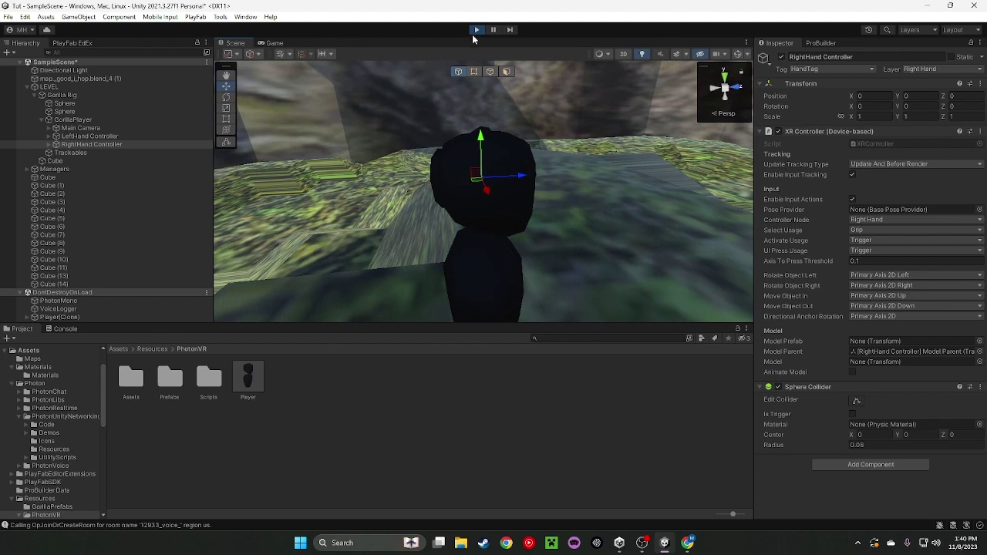
click(475, 30)
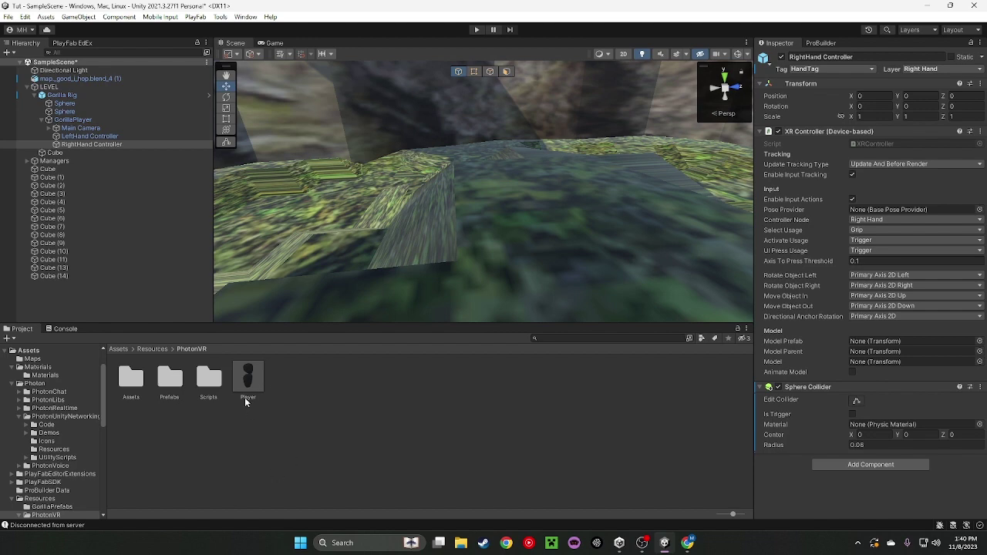
- Open the Player prefab for editing and add a 3D cube under Player
double_click(247, 379)
scroll(471, 210, down, 3)
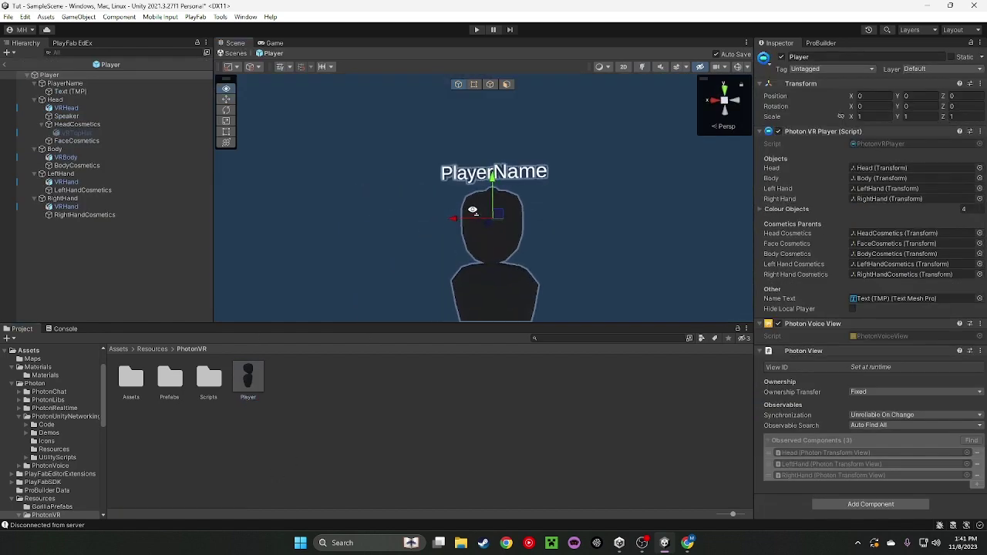
scroll(471, 210, up, 2)
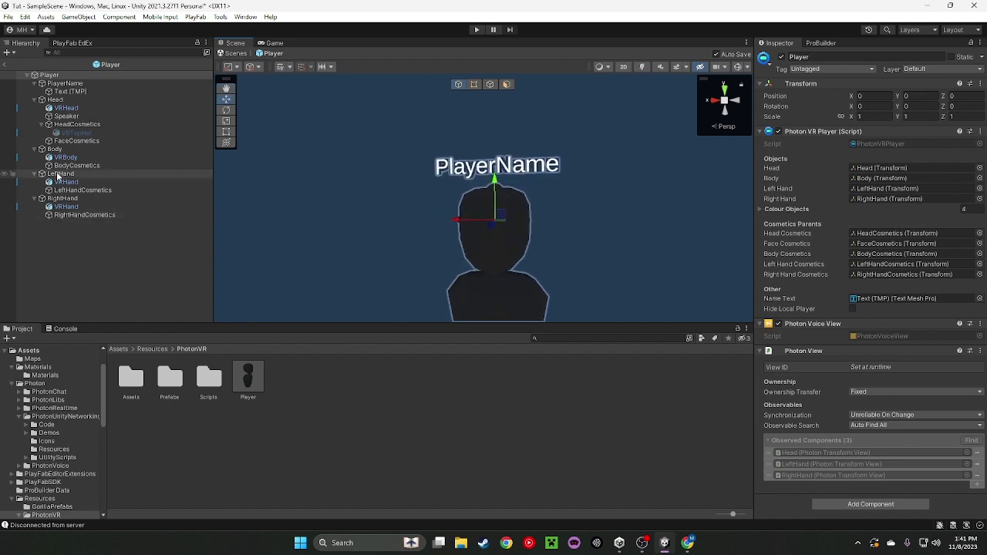
click(6, 51)
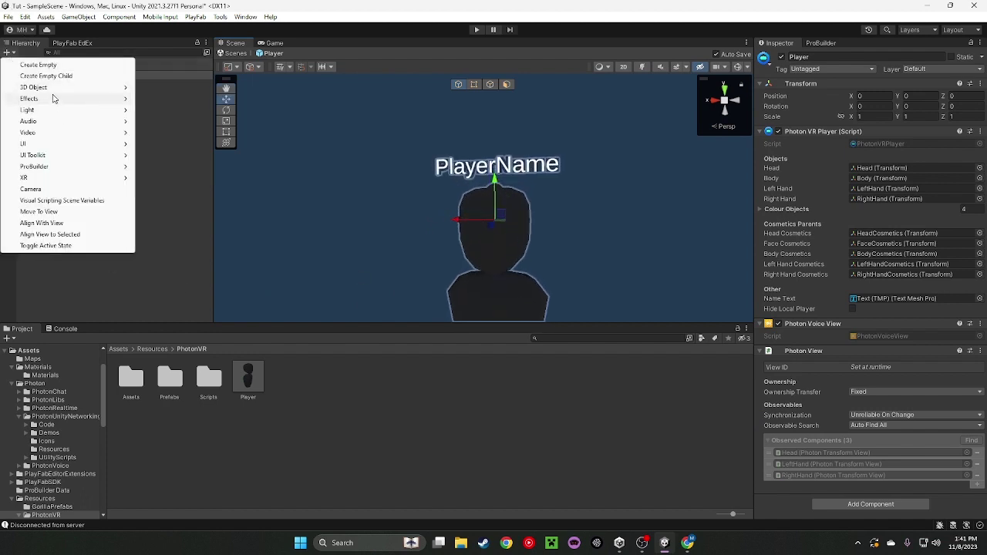
mouse_move(121, 91)
click(161, 87)
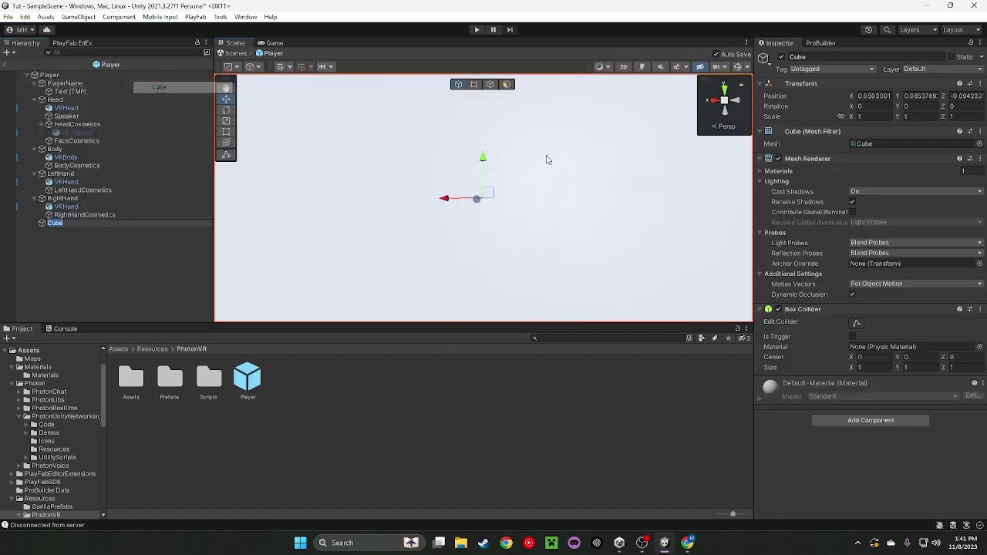
- Enable Is Trigger on the new cube's Box Collider
scroll(648, 162, down, 5)
click(852, 336)
right_drag(477, 219, 543, 216)
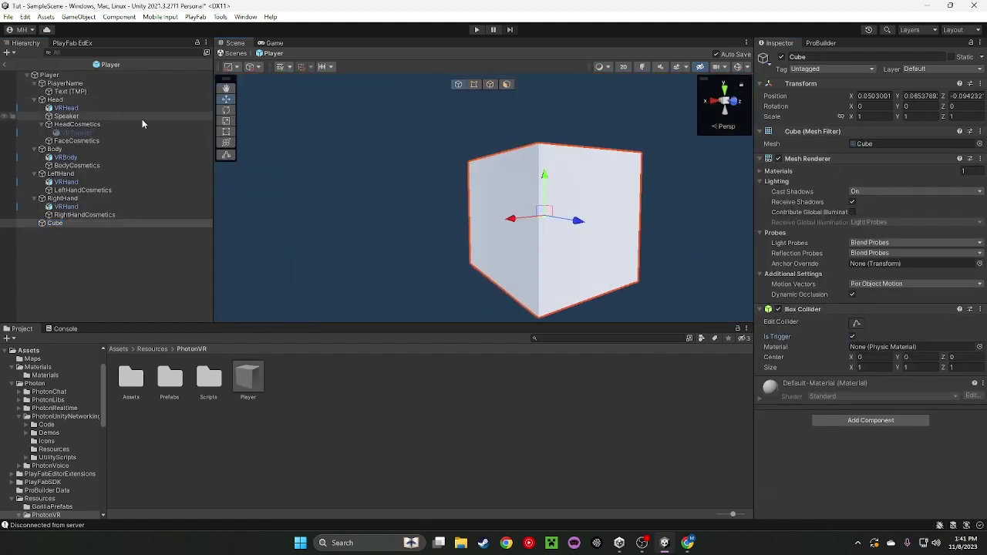
- Scale the cube to about 0.247 × 0.272 × 0.443 as a hammer head, lowering its top edge below the player name
click(225, 121)
drag(545, 217, 551, 269)
right_drag(550, 269, 359, 269)
scroll(358, 269, down, 5)
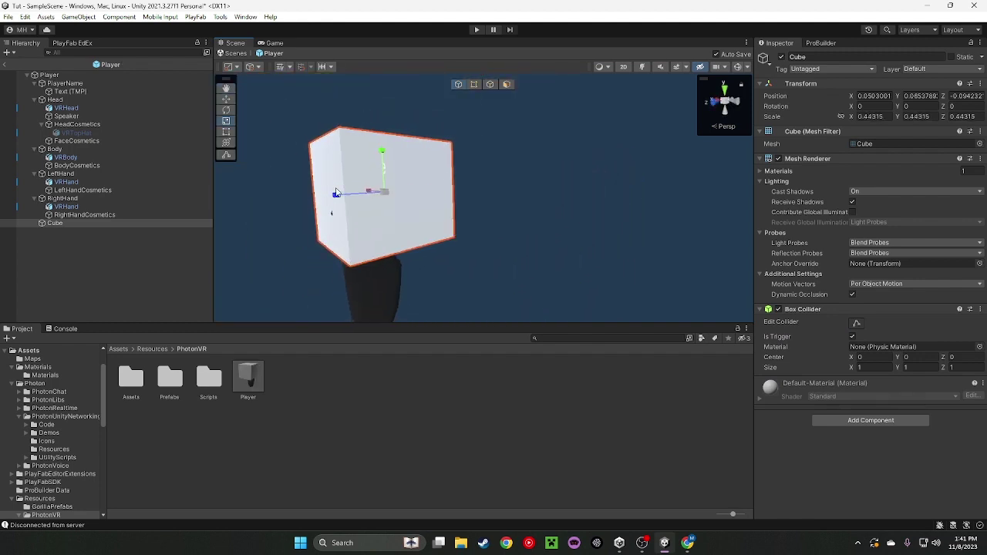
drag(368, 194, 408, 196)
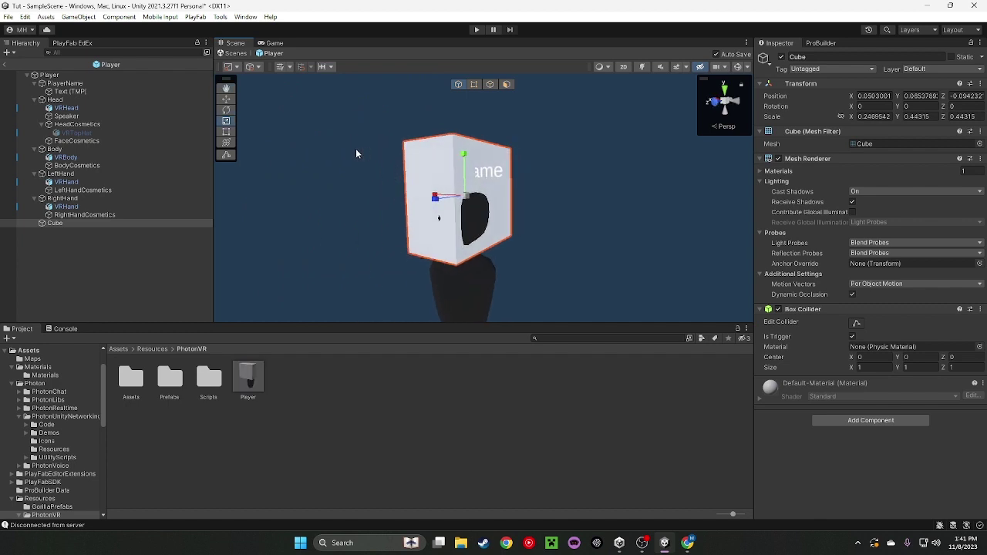
click(226, 133)
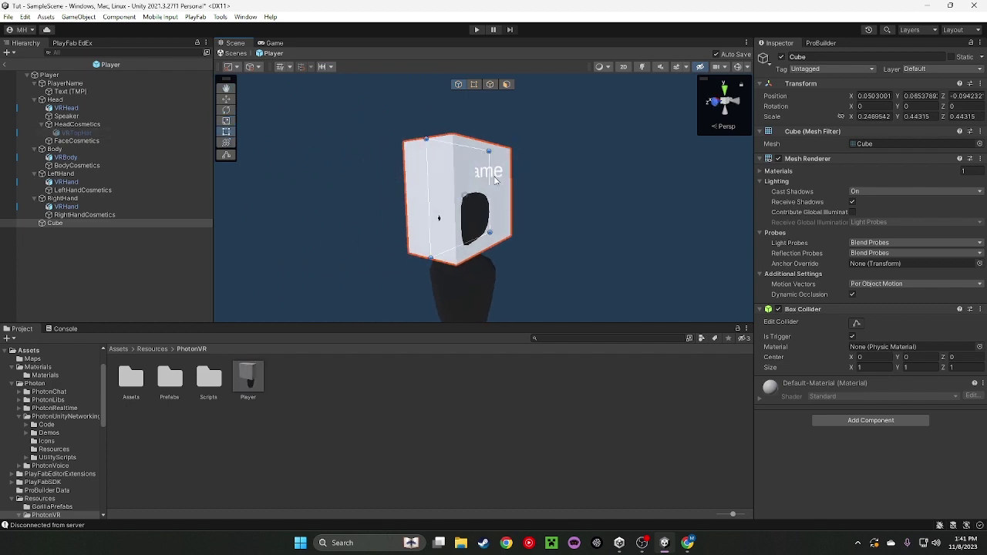
drag(473, 149, 428, 185)
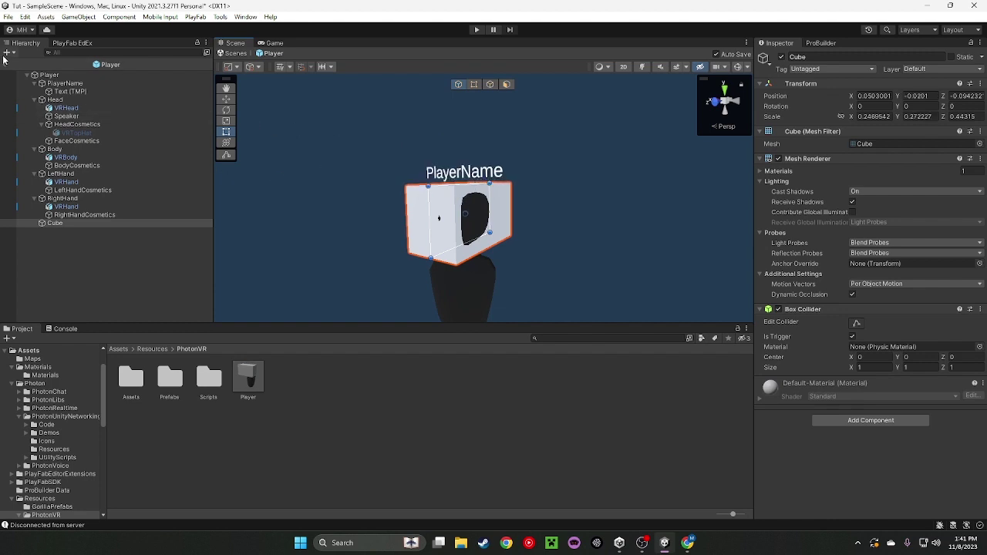
- Add a 3D cylinder to the Player prefab
click(6, 54)
mouse_move(123, 99)
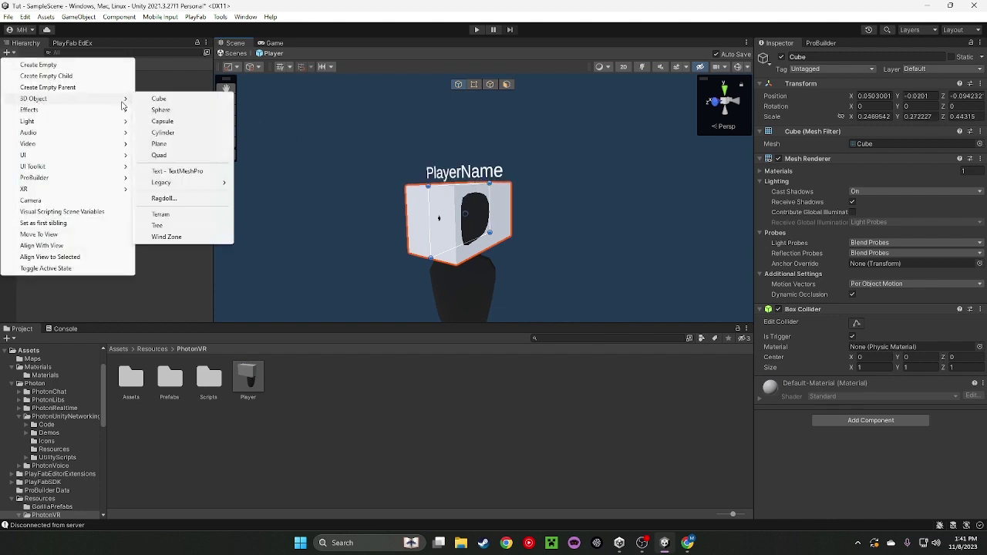
click(164, 132)
key(s)
right_drag(511, 147, 331, 140)
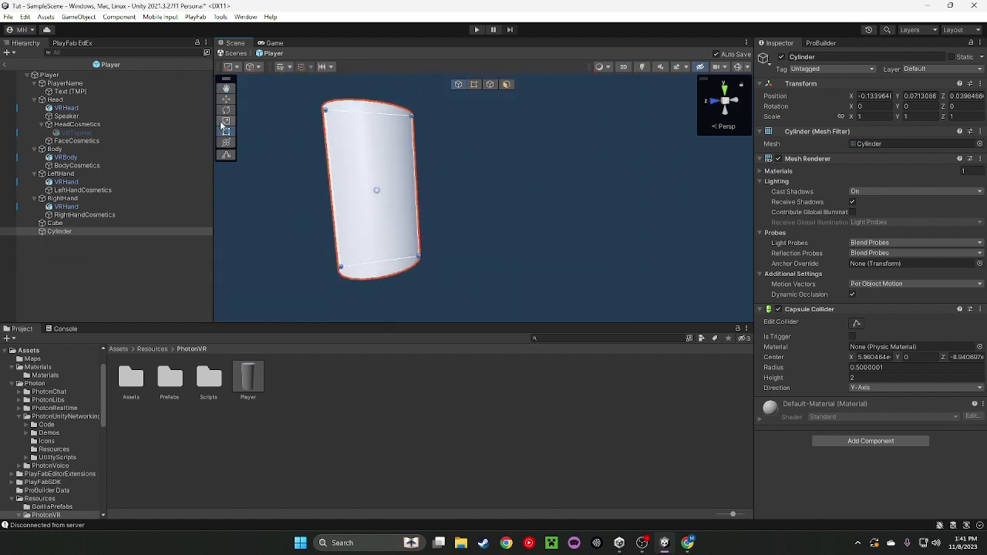
- Scale the cylinder into a thin handle of about 0.107 × 0.593 × 0.107
click(225, 121)
drag(376, 191, 370, 236)
key(w)
mouse_move(370, 236)
right_down()
mouse_move(379, 223)
mouse_move(371, 235)
right_up()
scroll(393, 216, down, 4)
click(408, 191)
click(413, 227)
drag(409, 191, 541, 185)
click(541, 201)
click(552, 190)
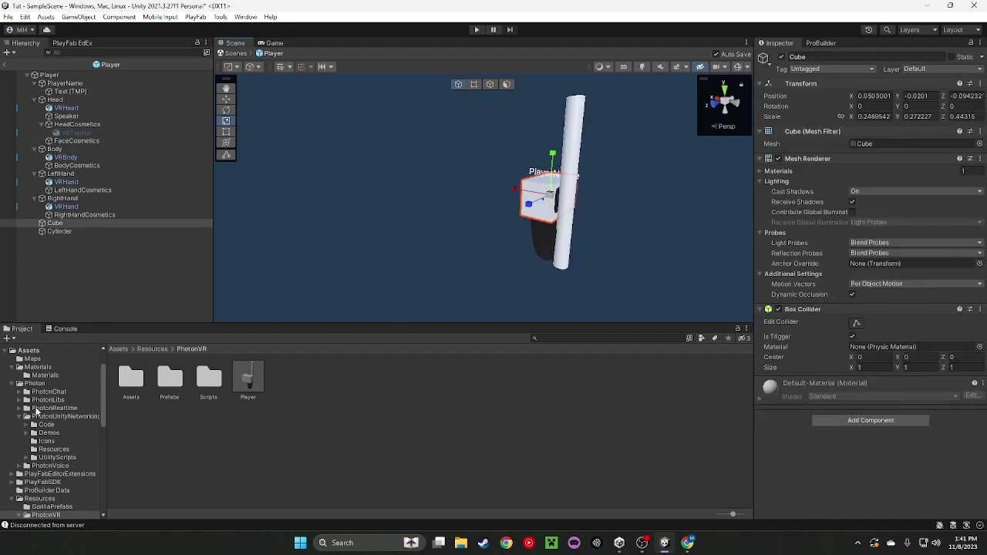
- Apply the stone New Material 1 from the Materials folder to the cube
click(45, 375)
click(39, 367)
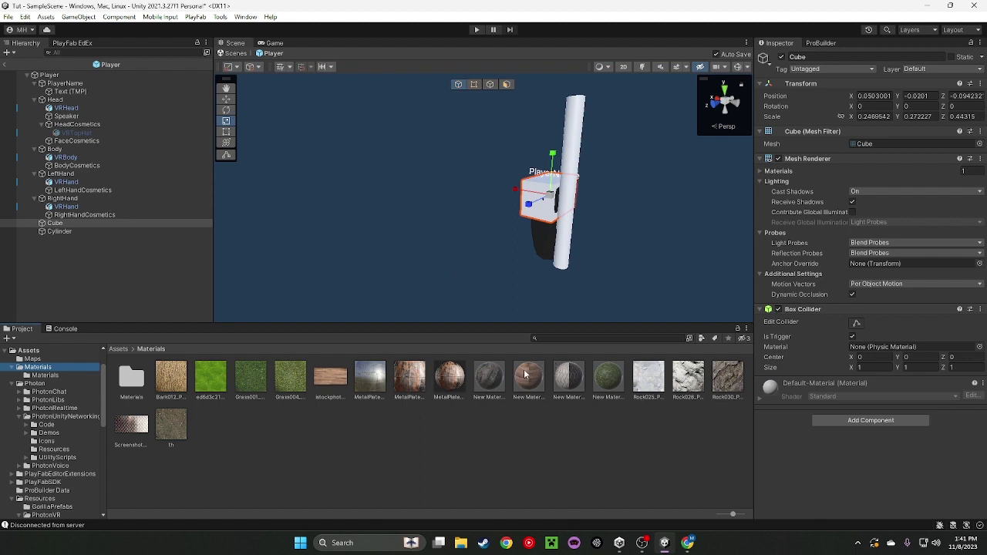
drag(516, 376, 527, 238)
- Position the cylinder under the cube at about 0.03, -0.588, -0.066 and apply the wooden New Material 2 to it
click(529, 237)
key(w)
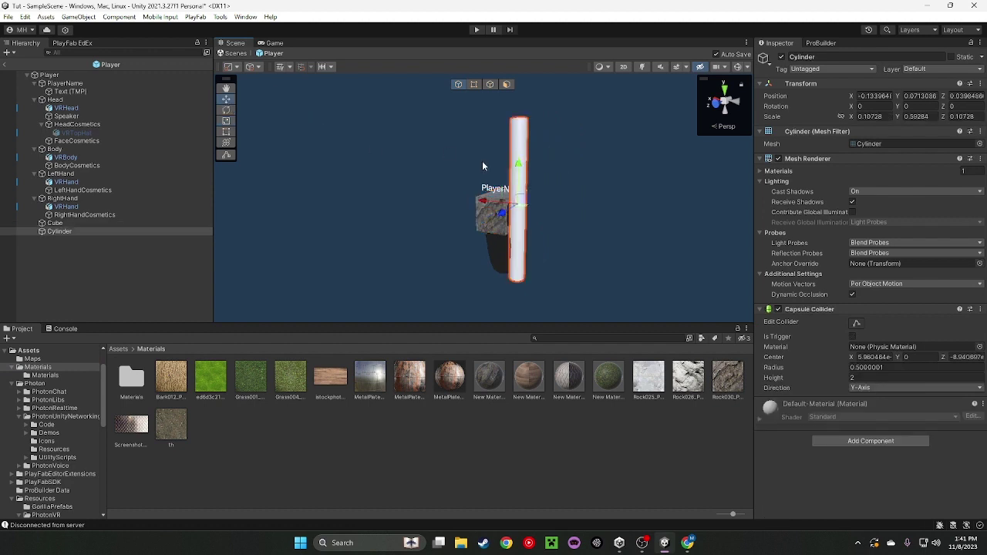
drag(522, 167, 545, 253)
right_drag(563, 253, 524, 286)
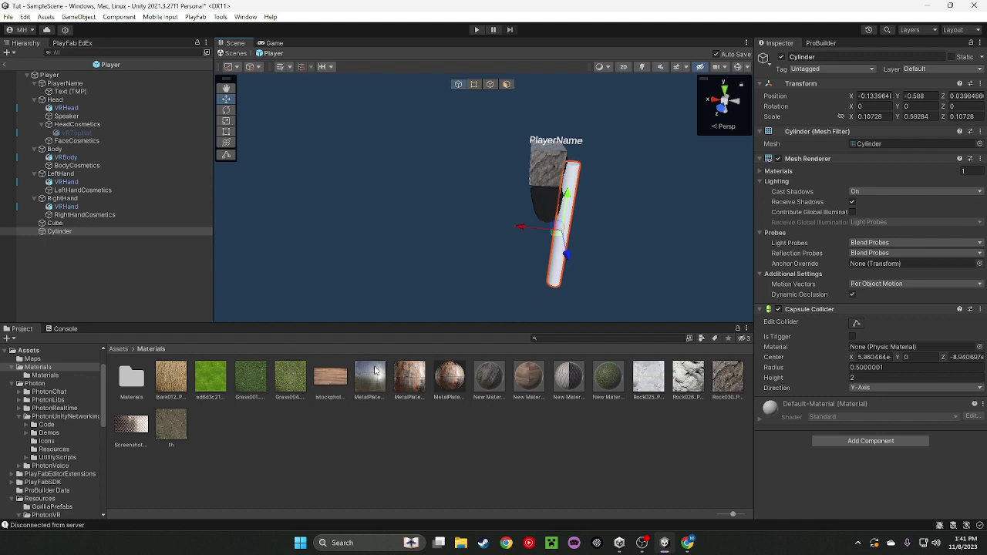
drag(528, 375, 570, 204)
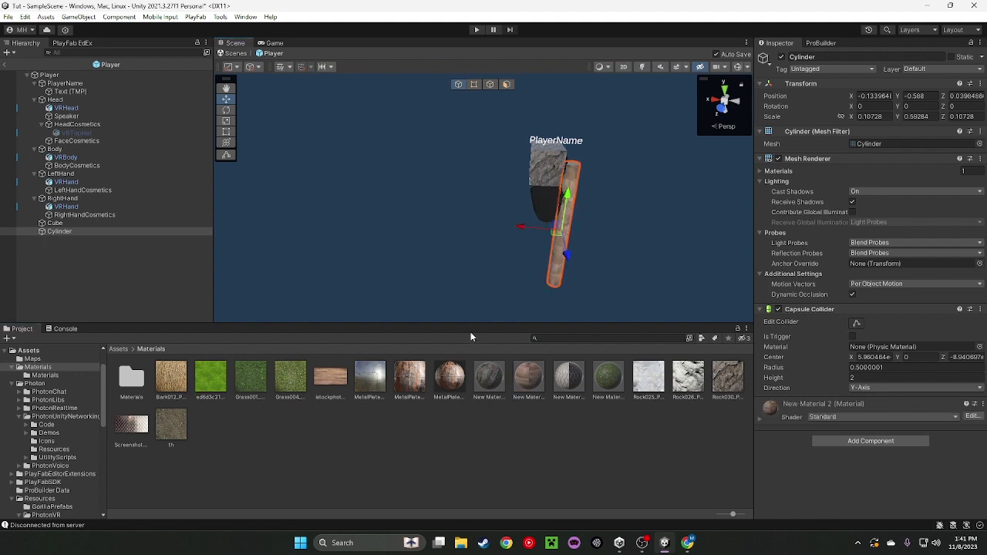
drag(525, 230, 421, 227)
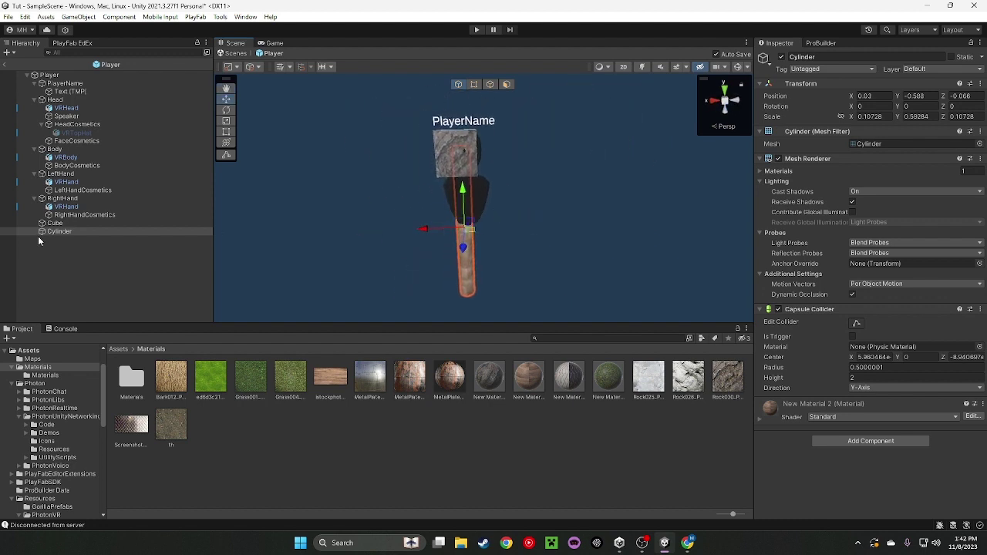
- Make the cylinder a child of the cube and rename the cube Kick Hammmer
mouse_move(59, 233)
mouse_down()
mouse_move(58, 223)
mouse_move(63, 233)
mouse_up()
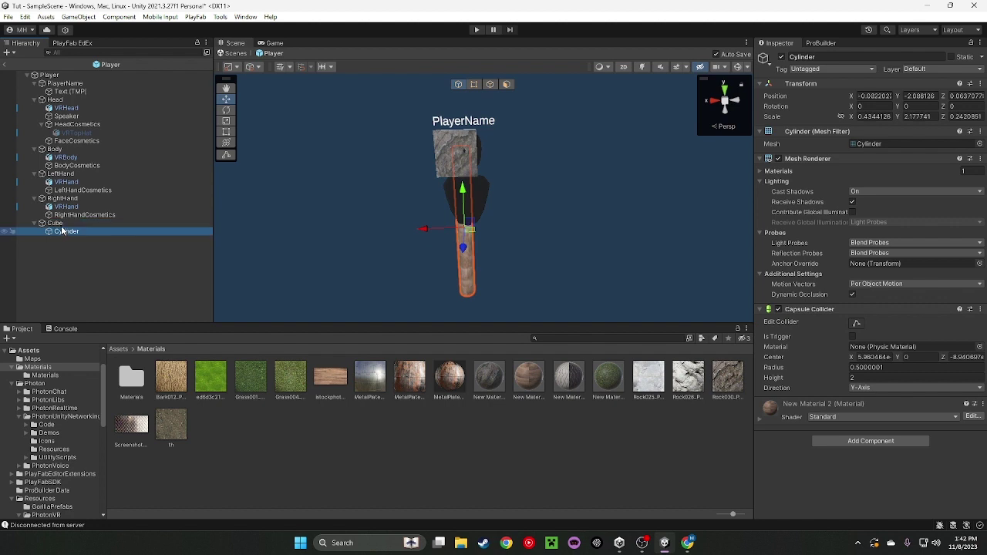
click(61, 224)
click(851, 60)
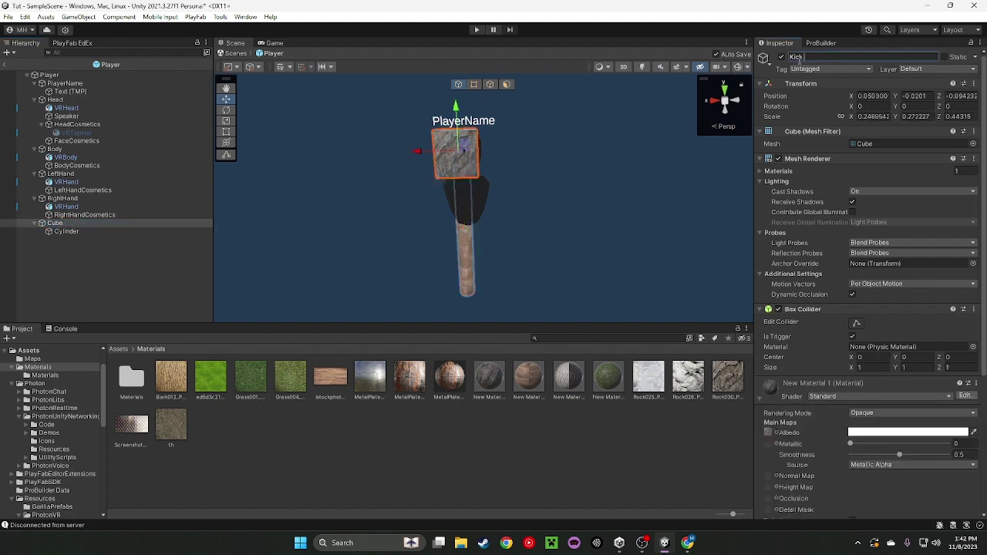
key(Return)
- Rotate the Kick Hammmer to 90° about X and move it to about 0, -0.02, 0.675
right_drag(466, 179, 419, 176)
drag(483, 152, 709, 153)
click(226, 109)
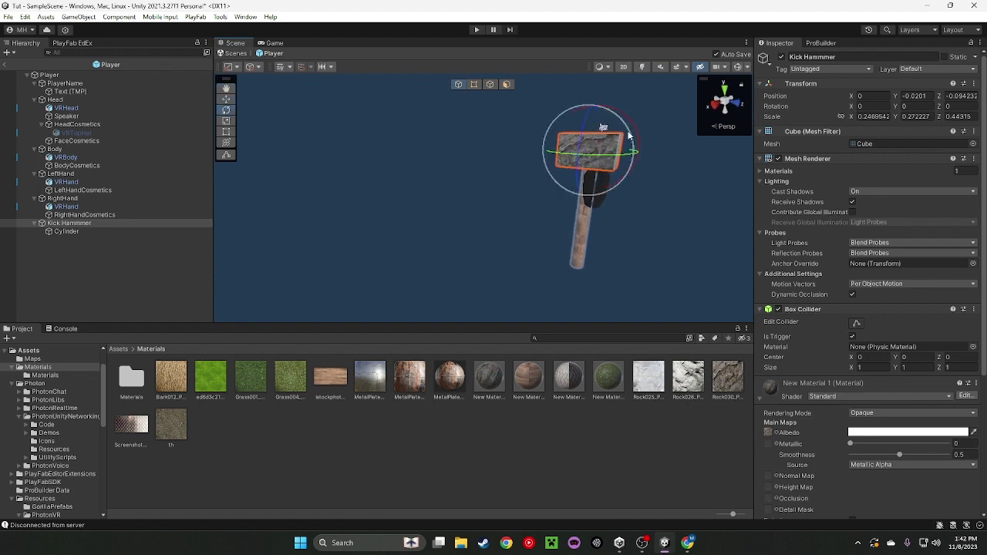
drag(635, 128, 658, 263)
click(226, 99)
click(630, 153)
click(596, 153)
drag(632, 154, 785, 180)
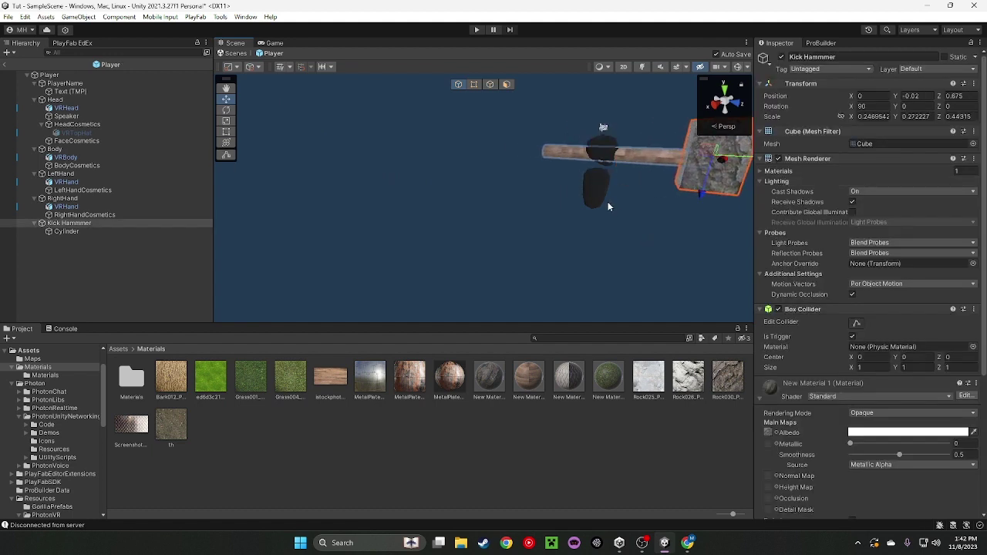
- Shrink the Kick Hammmer to about 0.077 × 0.085 × 0.138 and move it toward the player to Z 0.235
key(w)
key(d)
right_drag(612, 200, 183, 178)
key(s)
click(226, 121)
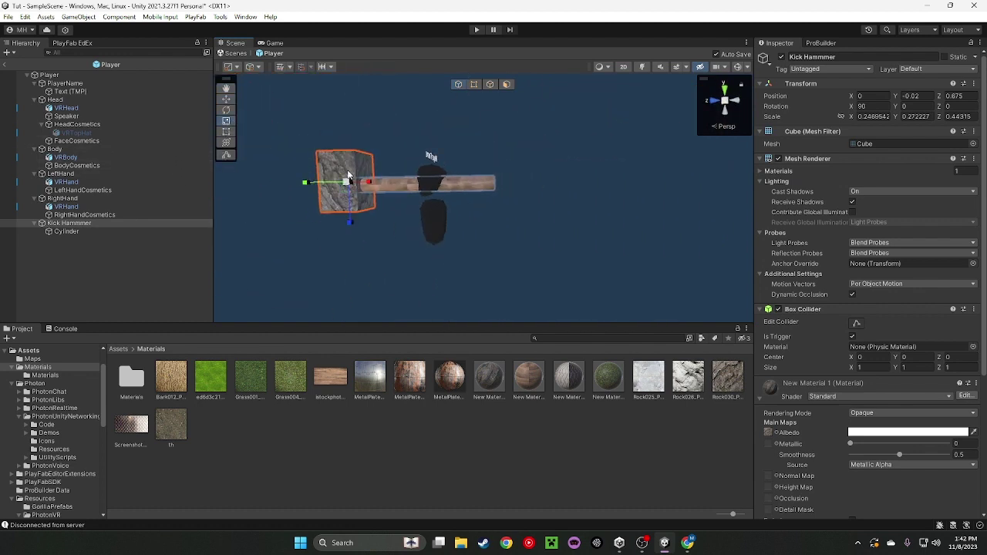
drag(348, 180, 347, 226)
key(w)
drag(309, 185, 586, 187)
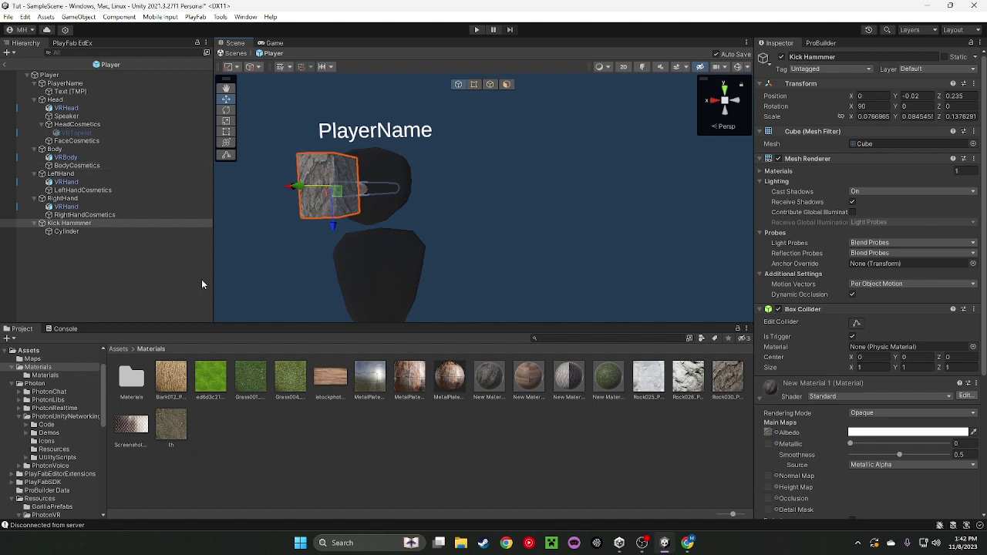
scroll(814, 436, down, 5)
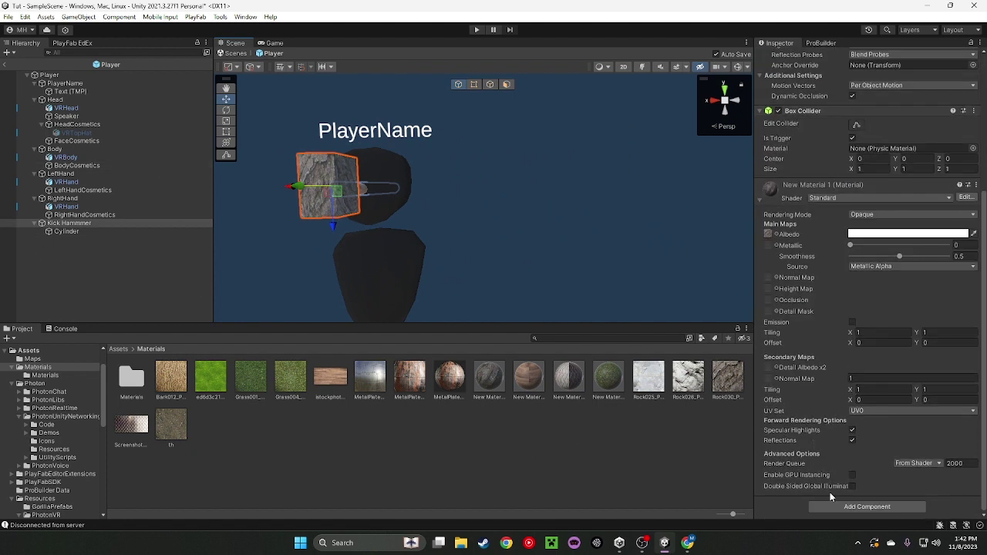
click(866, 507)
click(361, 470)
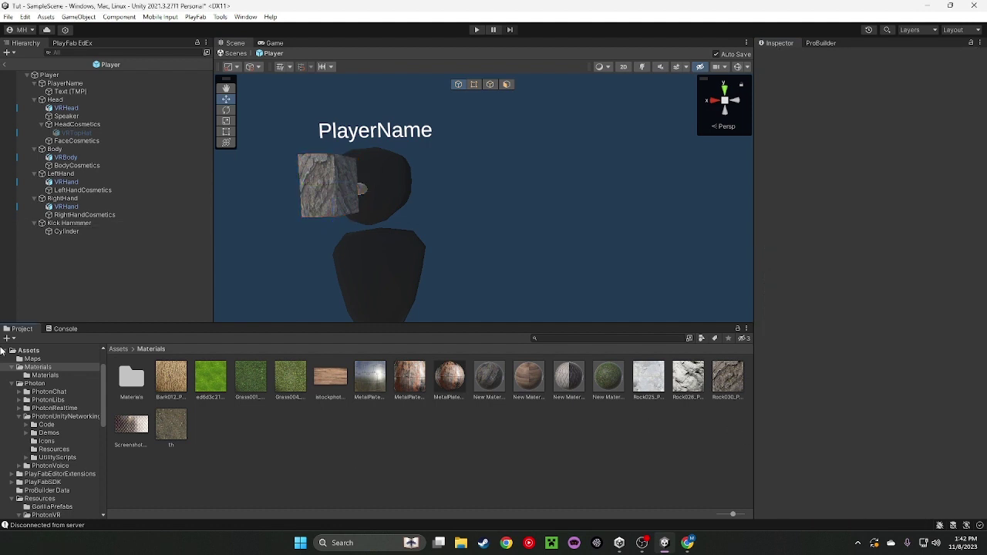
- Import the kick script into the Scripts folder, searching Downloads for "kick" to find it
scroll(33, 415, down, 6)
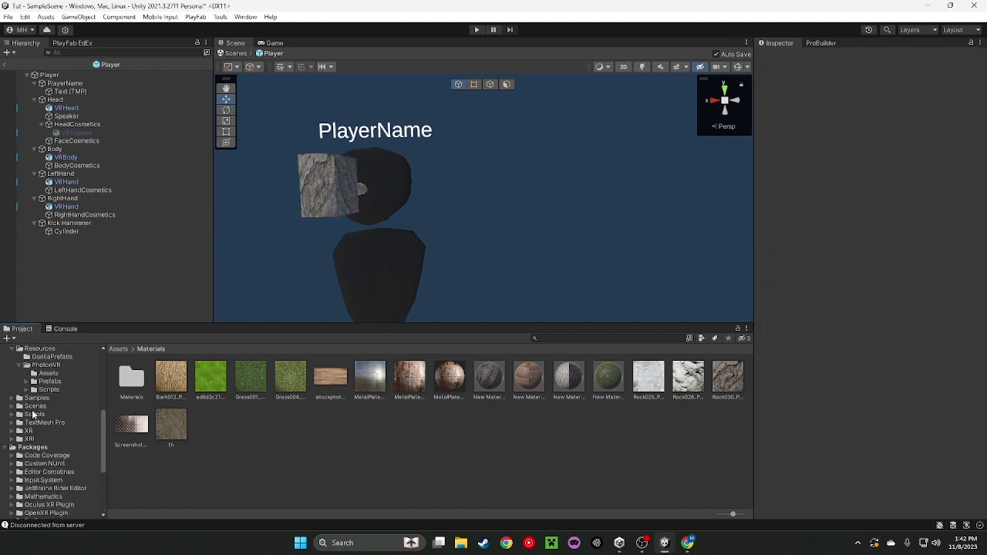
click(34, 414)
right_click(199, 430)
click(248, 246)
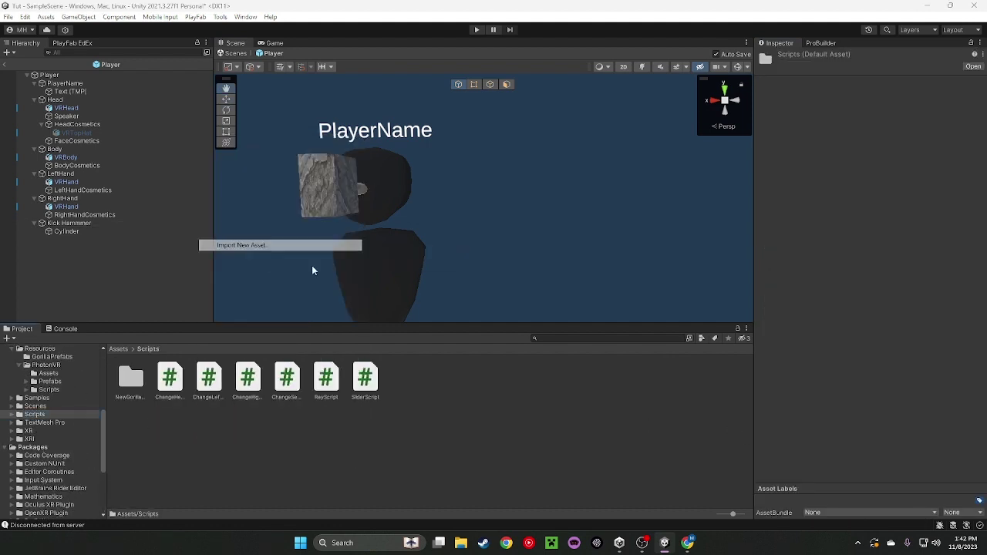
click(443, 53)
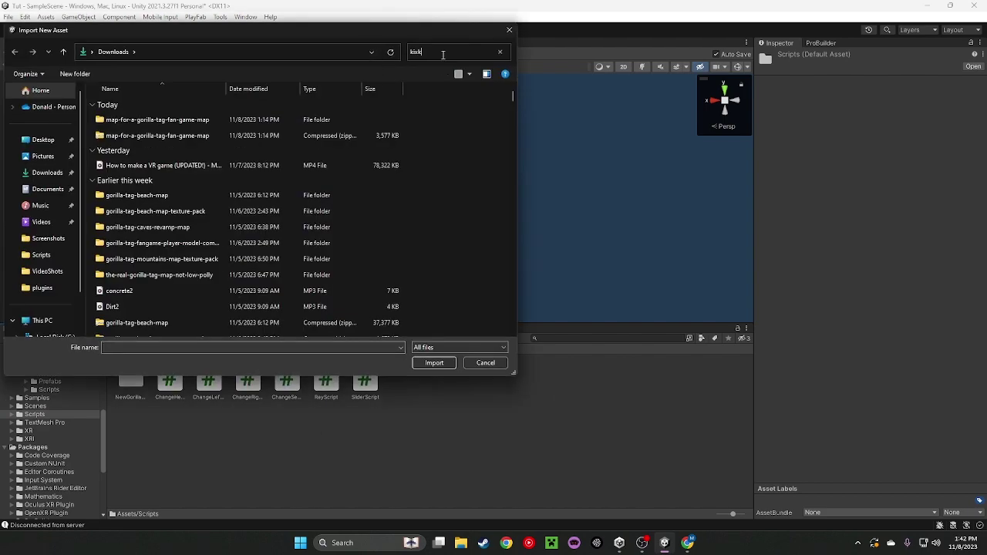
key(Return)
key(BackSpace)
key(BackSpace)
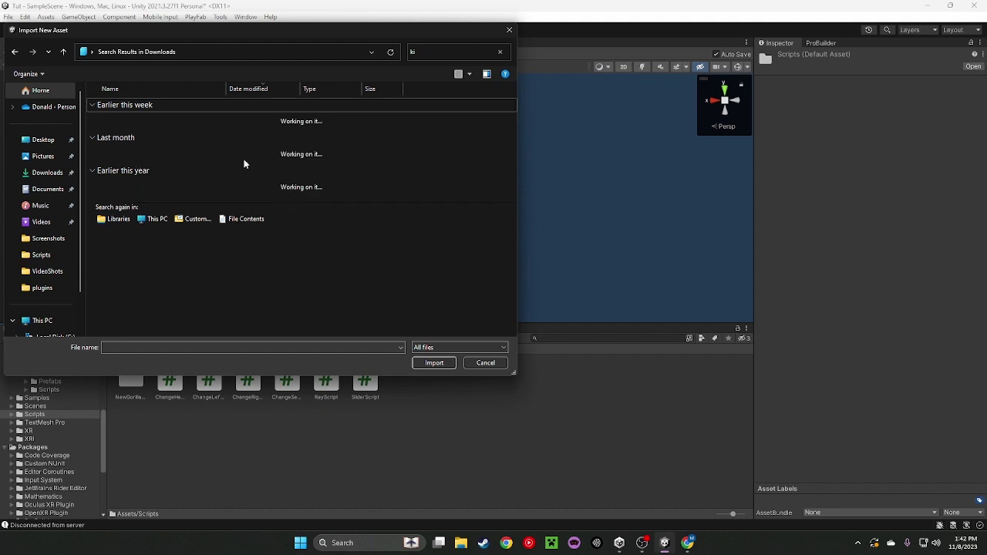
click(135, 121)
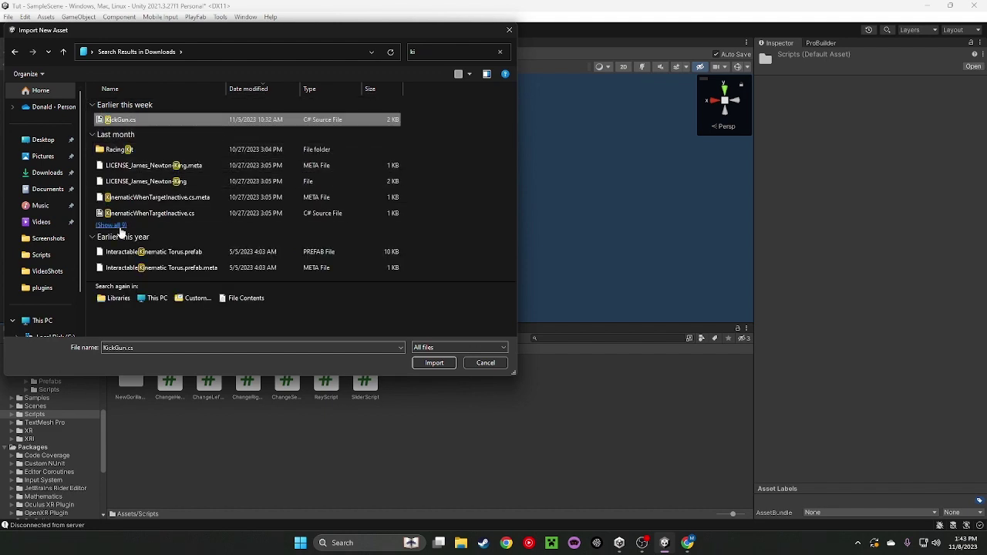
click(436, 53)
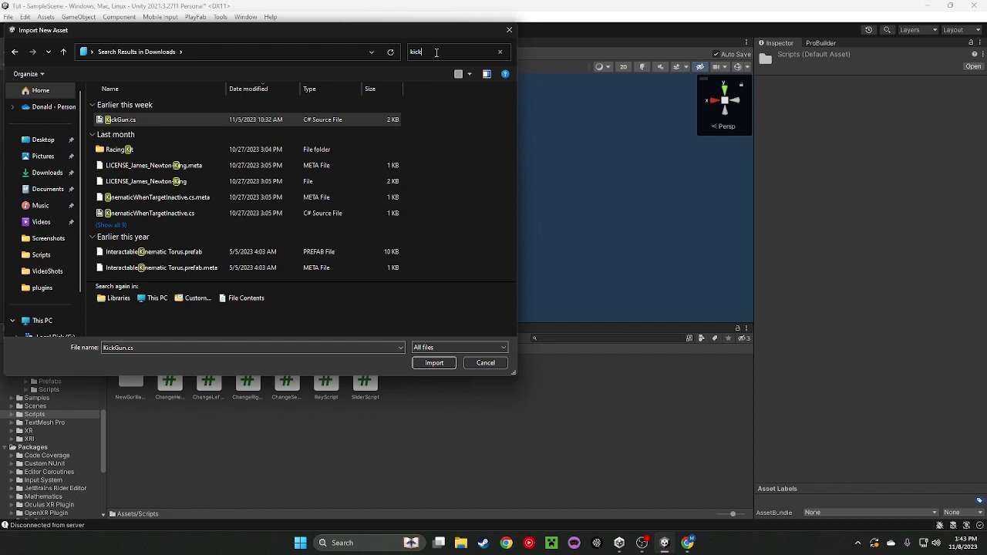
click(199, 149)
click(452, 361)
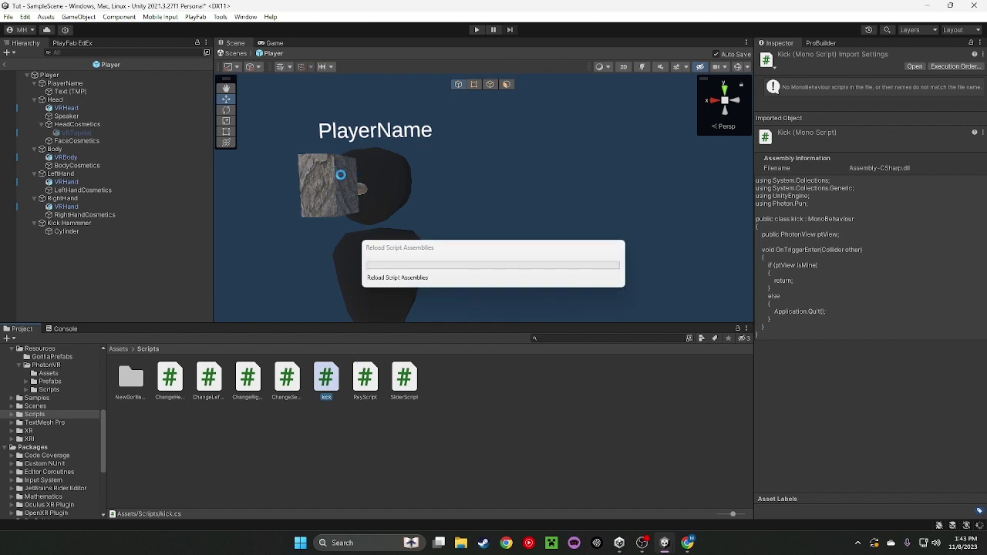
- Attach the kick script to the Kick Hammmer and assign Player as its Pt View
click(338, 185)
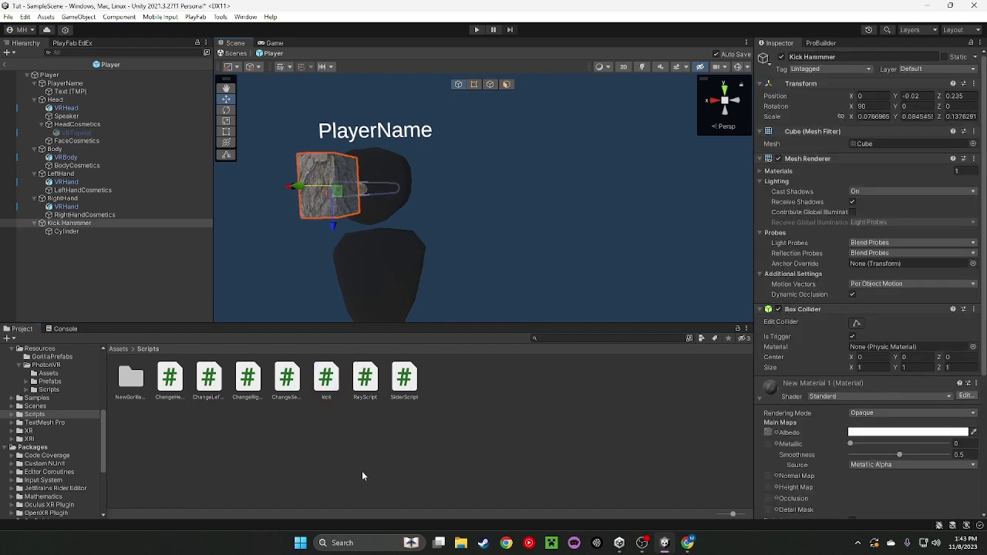
drag(327, 396, 887, 486)
drag(819, 376, 820, 380)
click(972, 404)
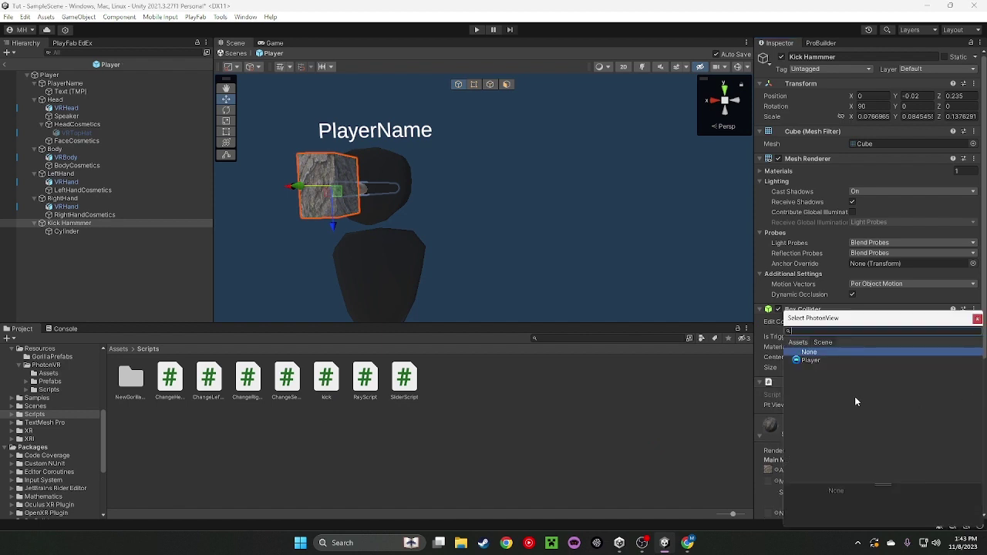
double_click(840, 362)
- Deactivate the Kick Hammmer object and copy its name
key(f)
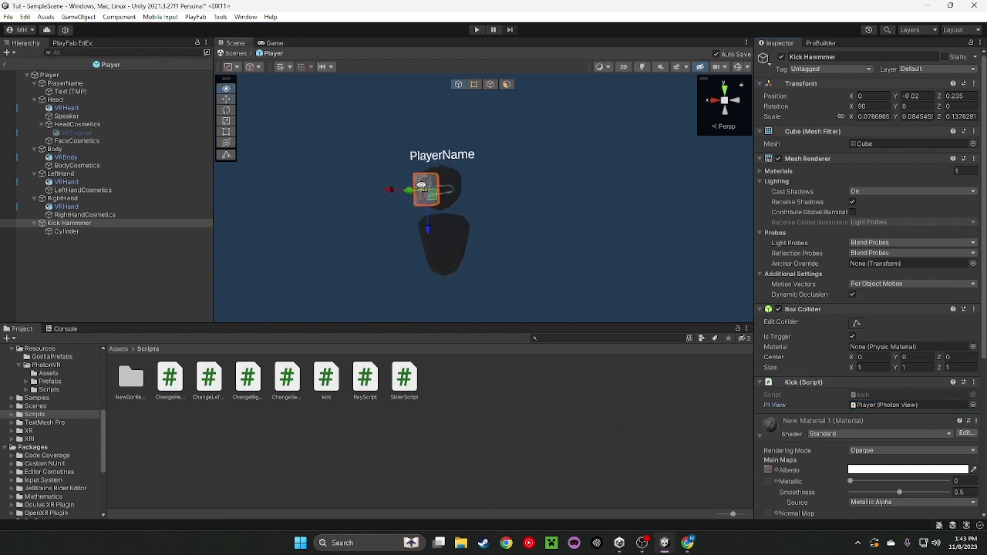
click(33, 224)
click(71, 222)
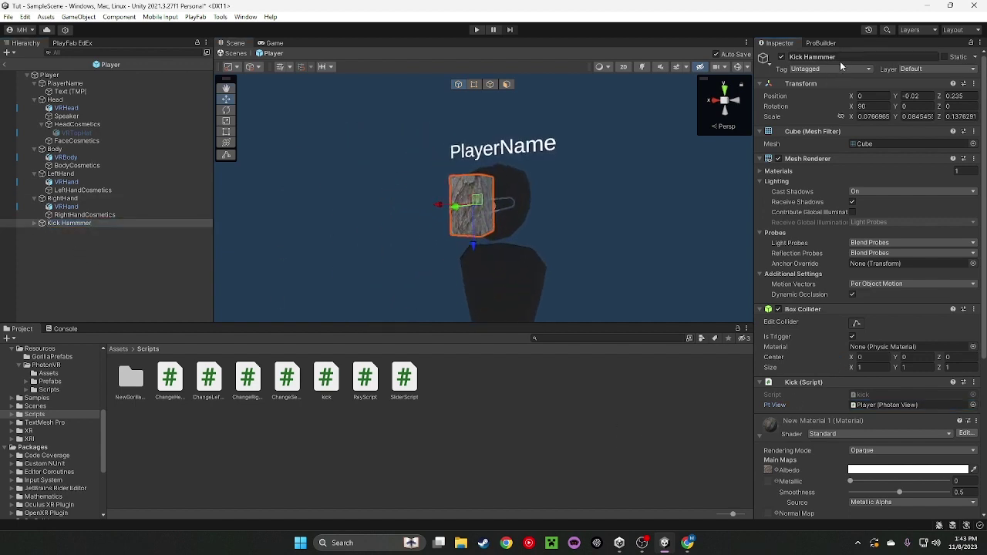
click(781, 57)
click(801, 57)
key(ctrl+c)
- Nest the Kick Hammmer under RightHandCosmetics and exit the Player prefab to SampleScene
drag(75, 223, 85, 215)
click(5, 64)
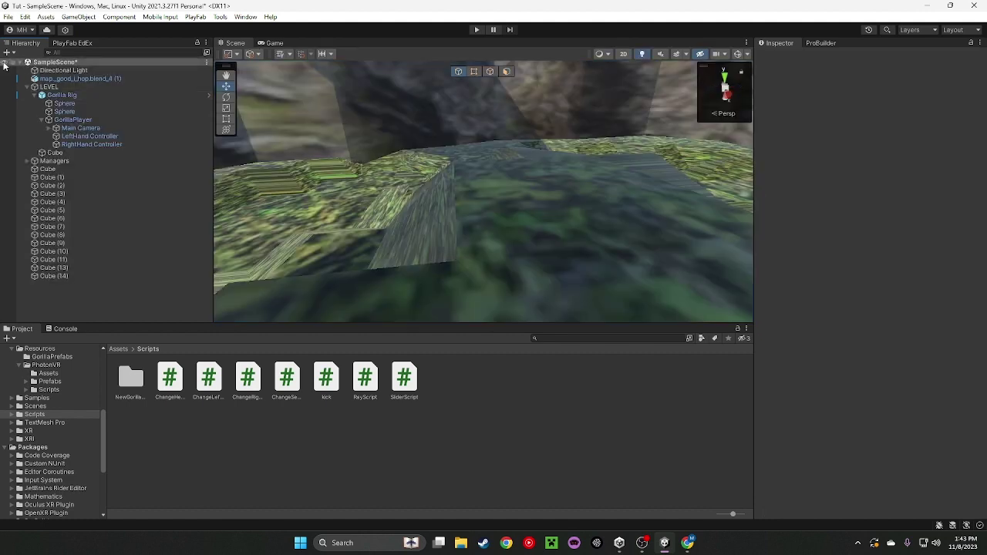
- Duplicate the metal stand with its green and red buttons and move the copy beside the original
key(w)
right_drag(239, 191, 473, 224)
key(d)
click(418, 236)
shift+click(54, 275)
key(ctrl+d)
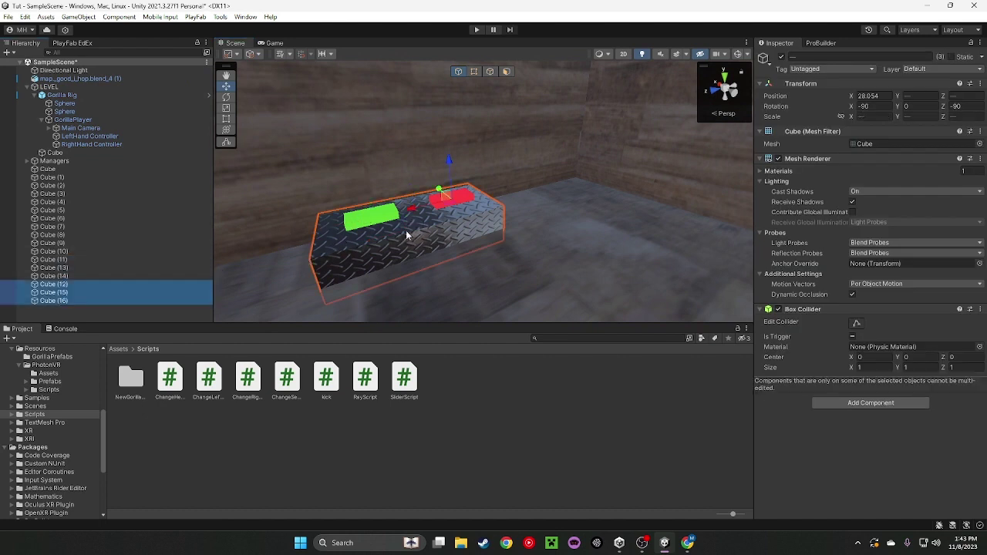
drag(456, 213, 161, 292)
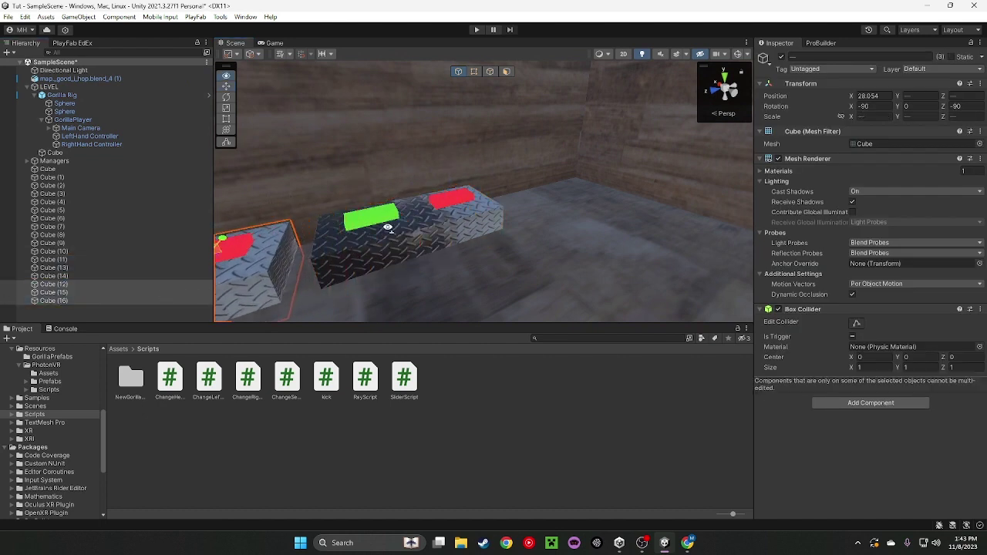
alt+drag(327, 239, 264, 232)
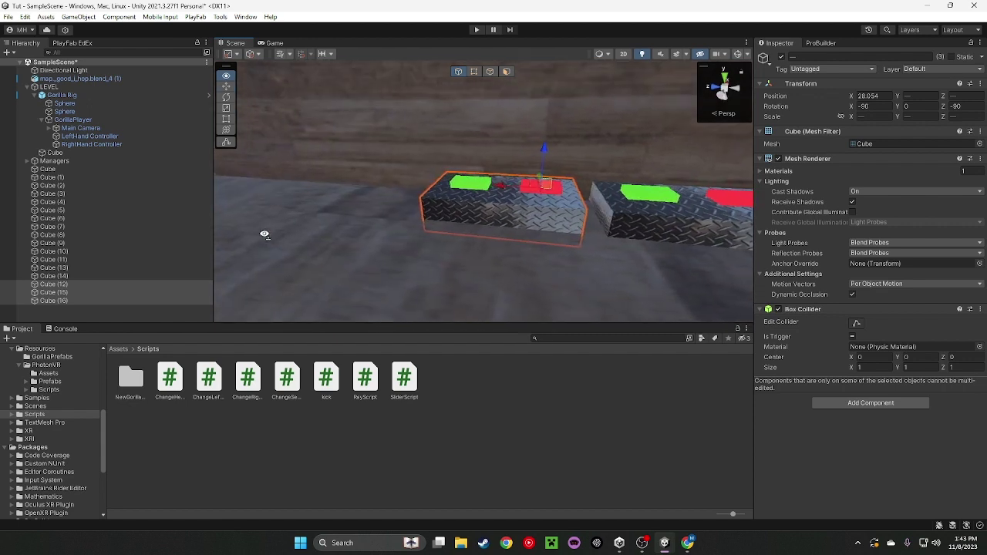
- Replace the Change Head Cosmetic script on Cube (15) and Cube (16), the copied stand's two buttons, with ChangeRightCosmetic
click(67, 293)
shift+click(78, 301)
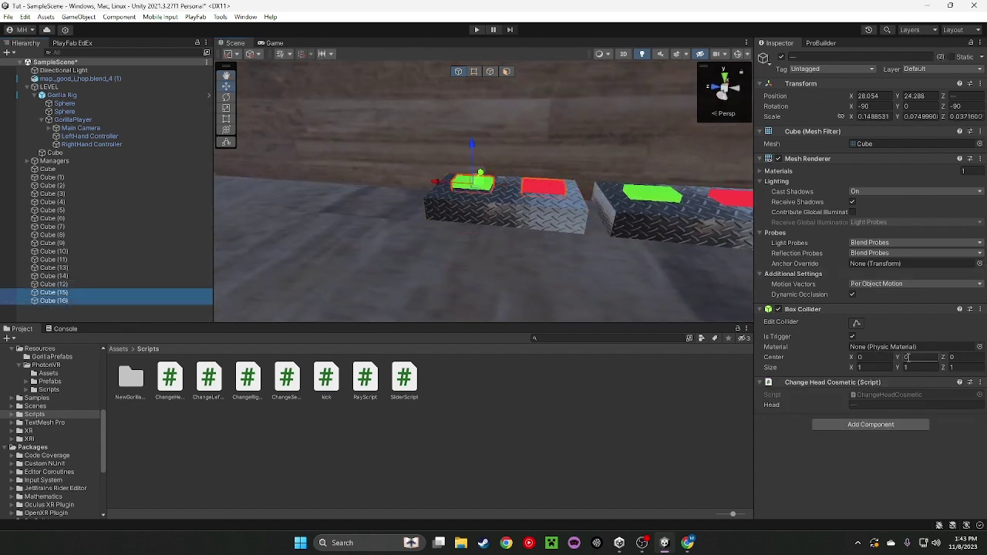
click(979, 382)
click(909, 409)
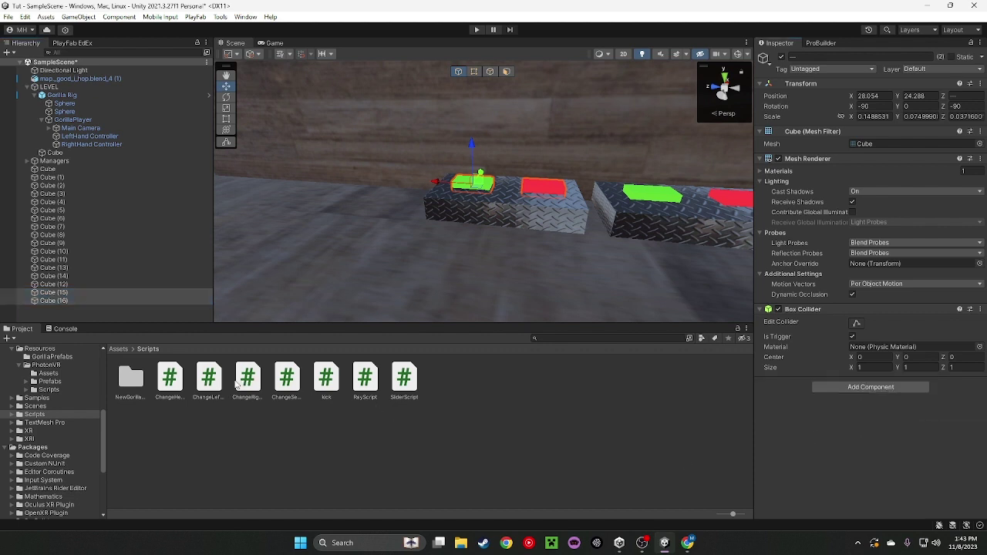
drag(239, 385, 817, 408)
click(888, 406)
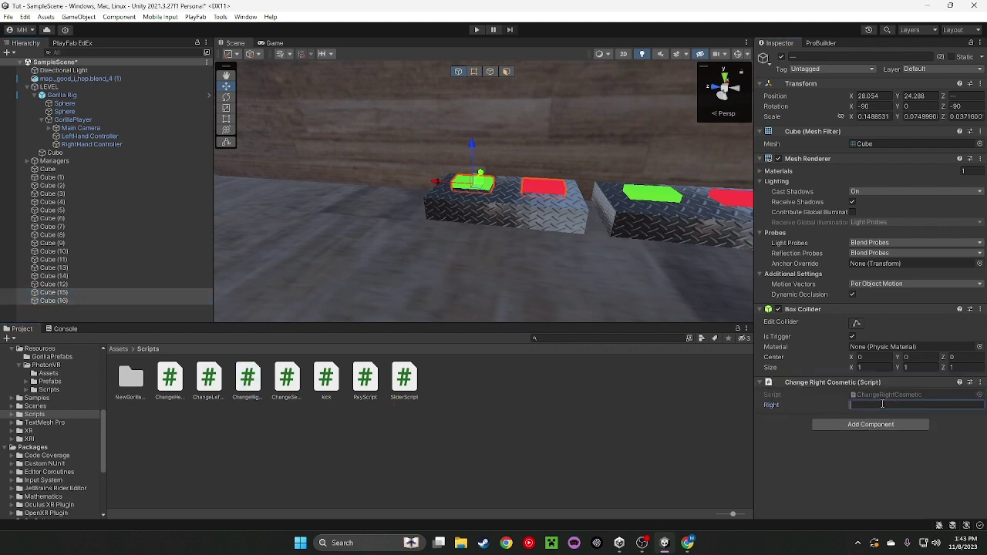
- Set the Right value of Cube (15), the copied stand's red button, to the copied name Kick Hammmer
click(84, 293)
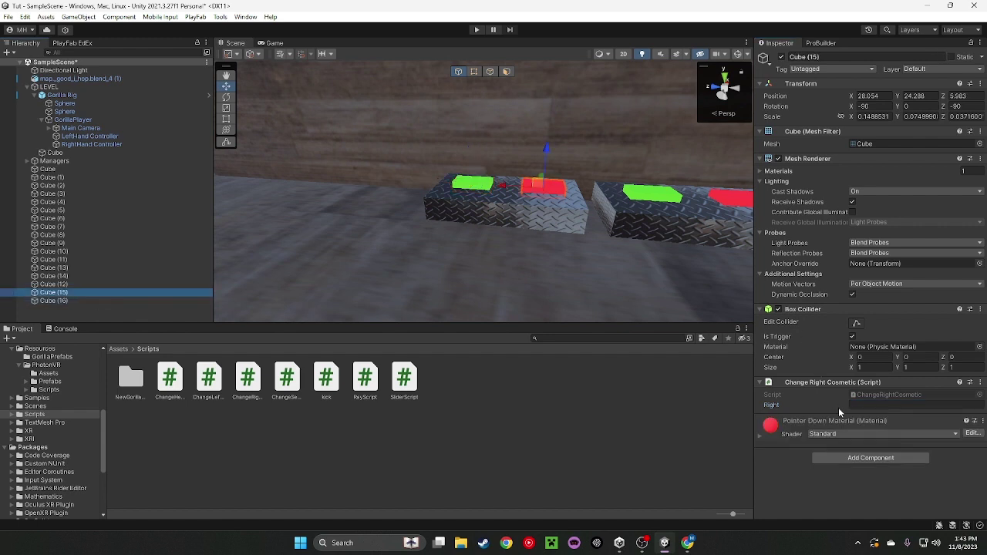
click(868, 404)
key(ctrl+v)
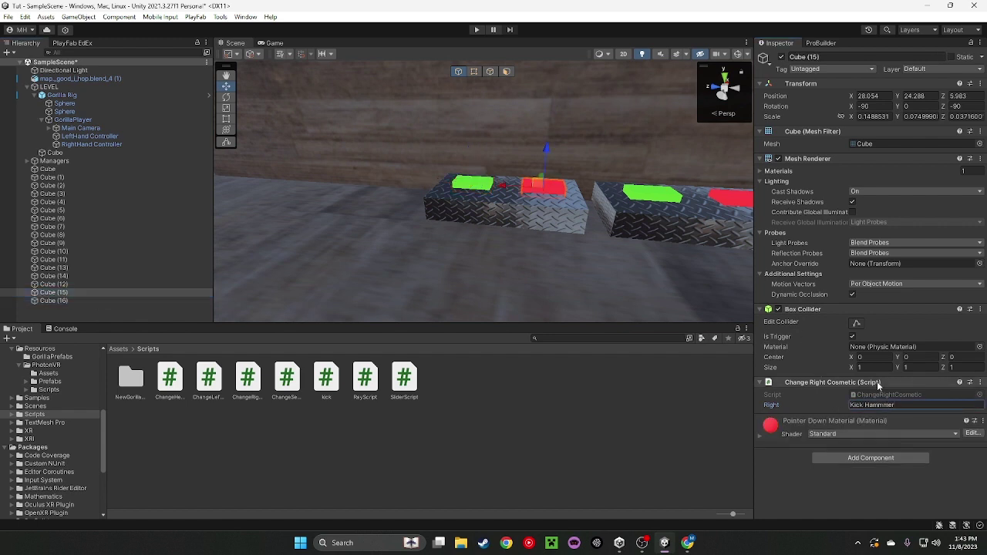
- Create an empty object at the root of SampleScene and name it PlayFabLogin
right_click(64, 292)
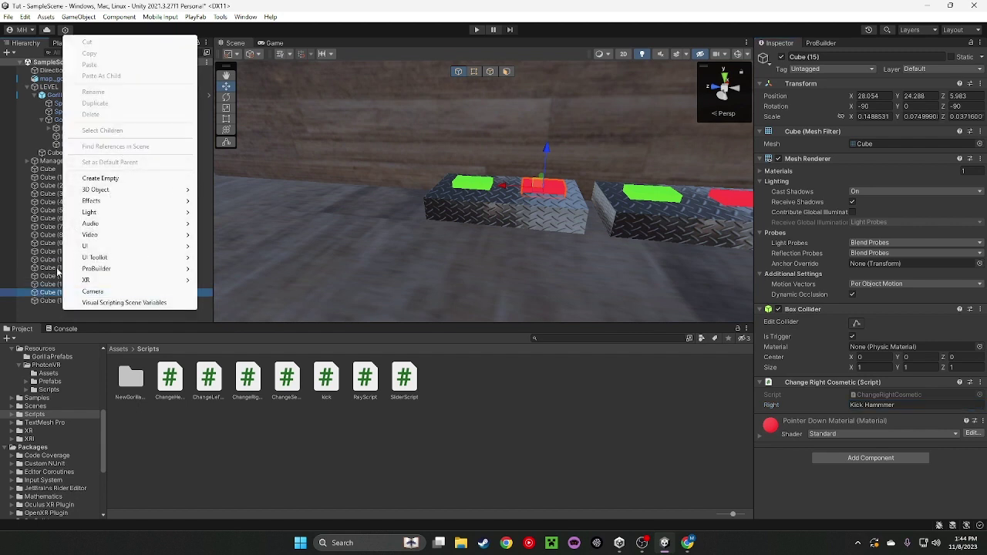
click(53, 308)
right_click(76, 312)
click(114, 181)
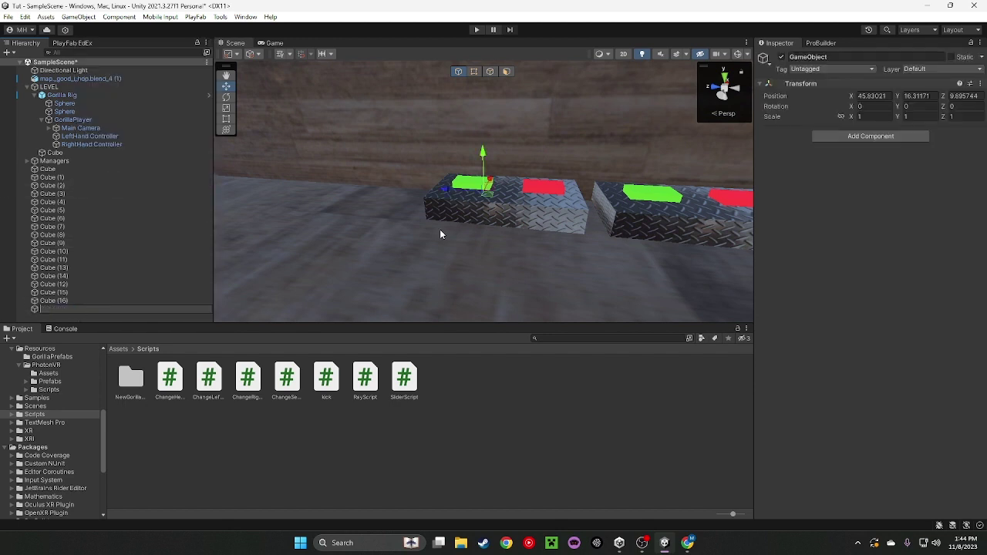
text(PlayFabLogin)
key(Return)
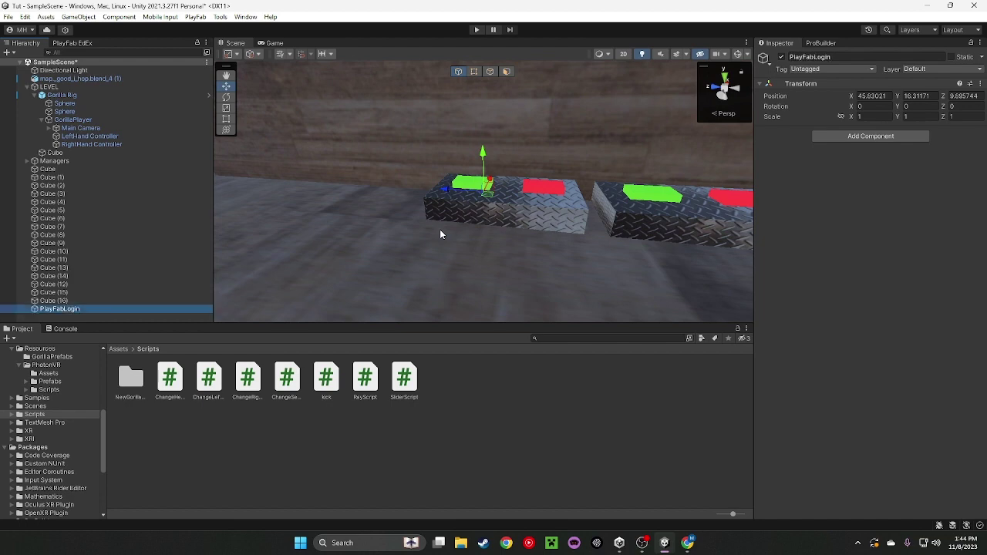
- Find Playfablogin.cs in Downloads by searching for playfab and import it into the Scripts folder
right_click(216, 409)
click(262, 227)
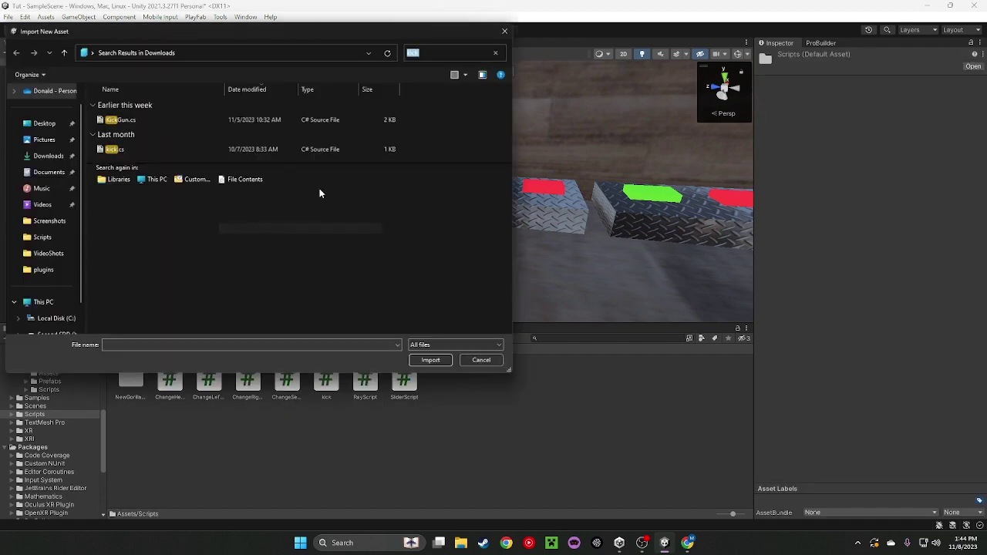
click(497, 50)
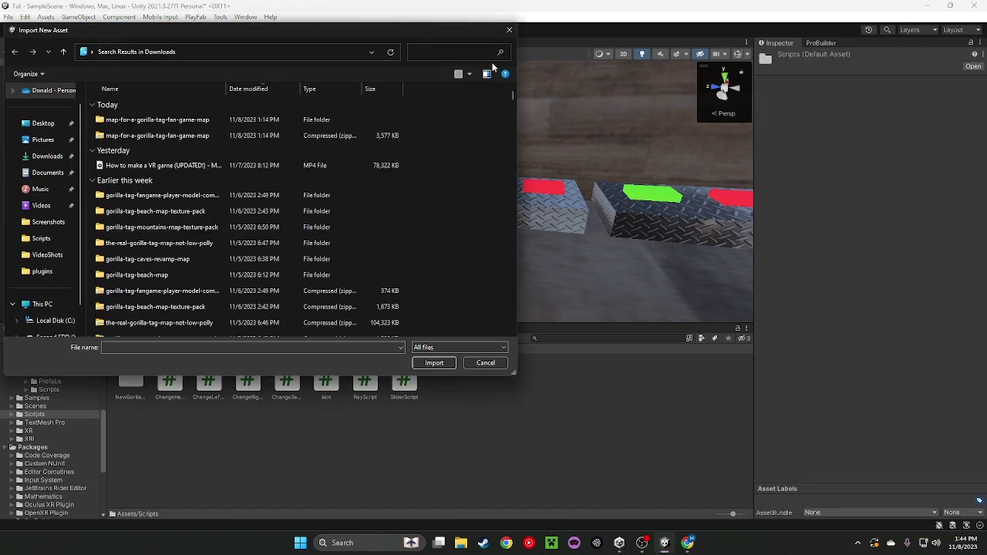
text(pla)
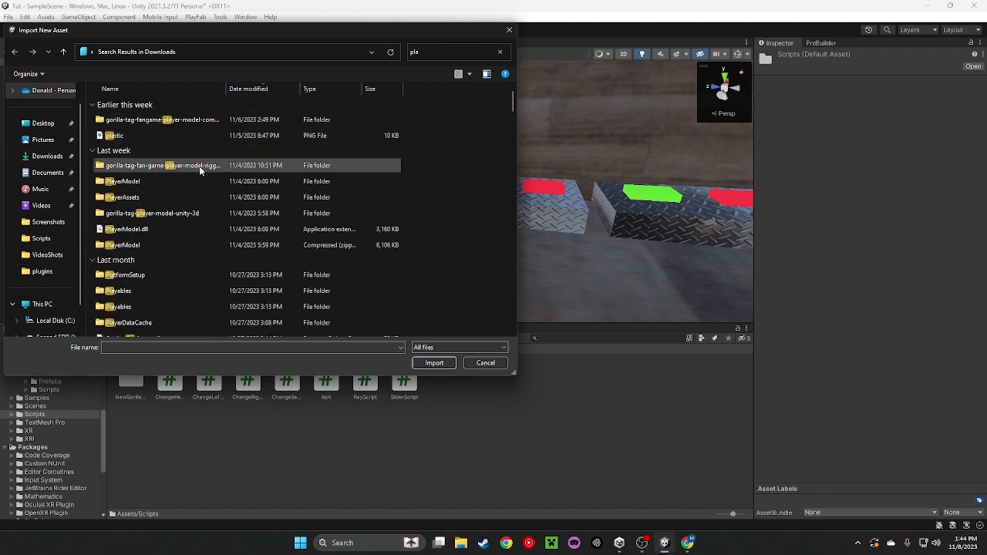
text(tfab)
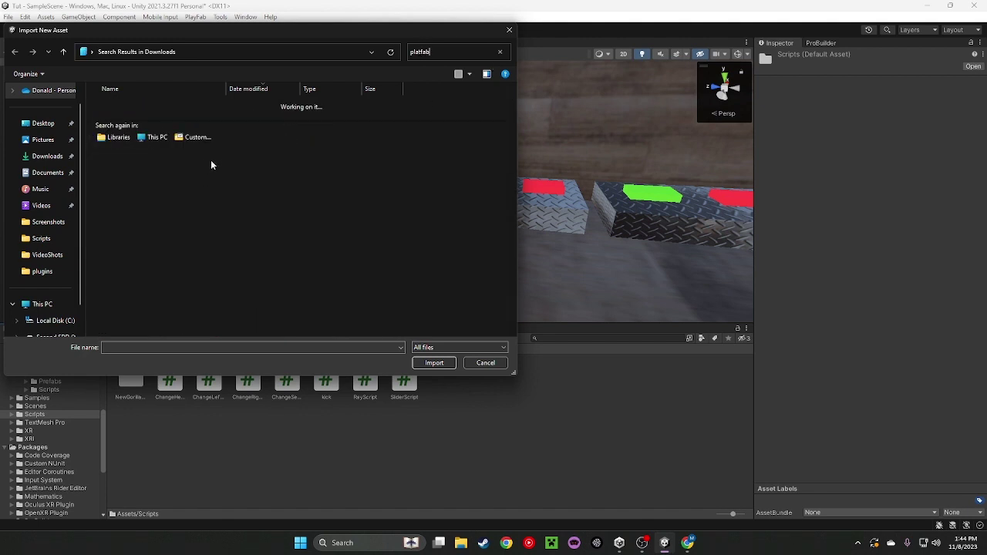
key(BackSpace)
key(BackSpace)
key(BackSpace)
key(BackSpace)
text(yfab)
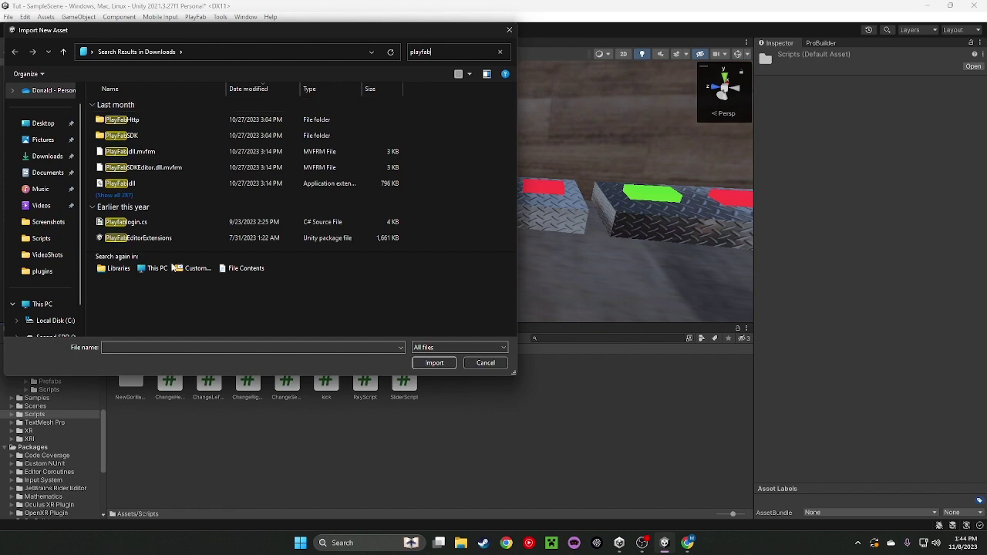
click(185, 224)
click(434, 362)
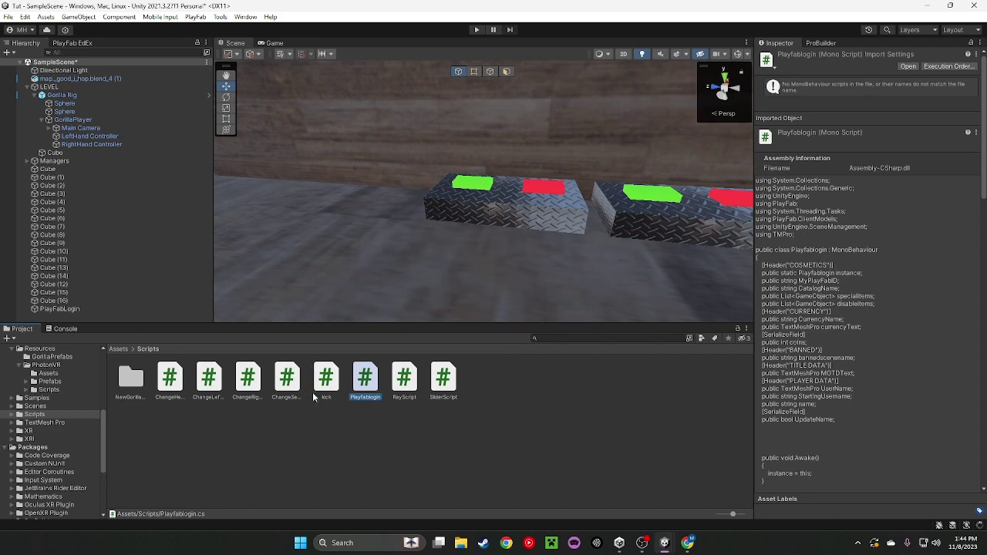
- Attach the Playfablogin script to the PlayFabLogin object
right_drag(664, 251, 678, 214)
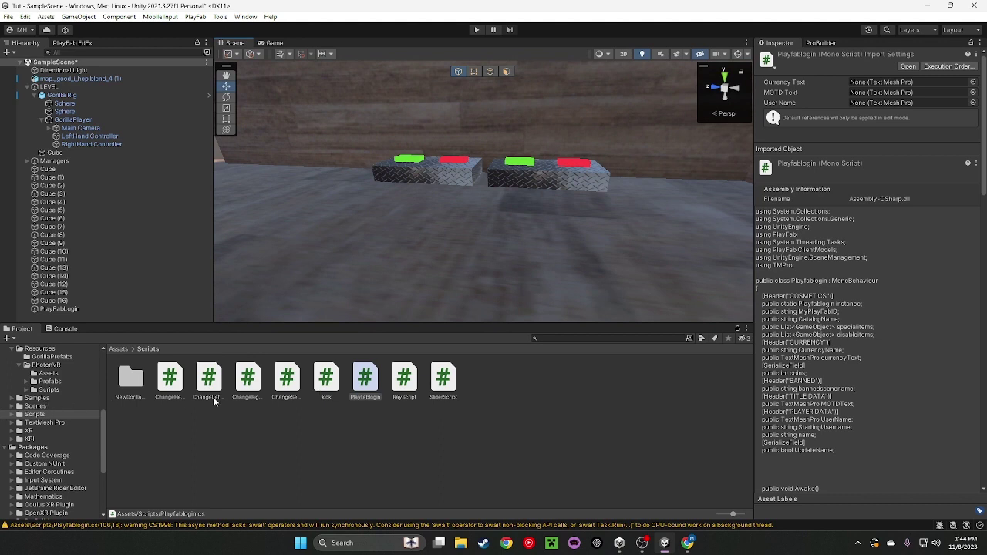
click(89, 309)
drag(443, 378, 650, 370)
drag(464, 386, 464, 388)
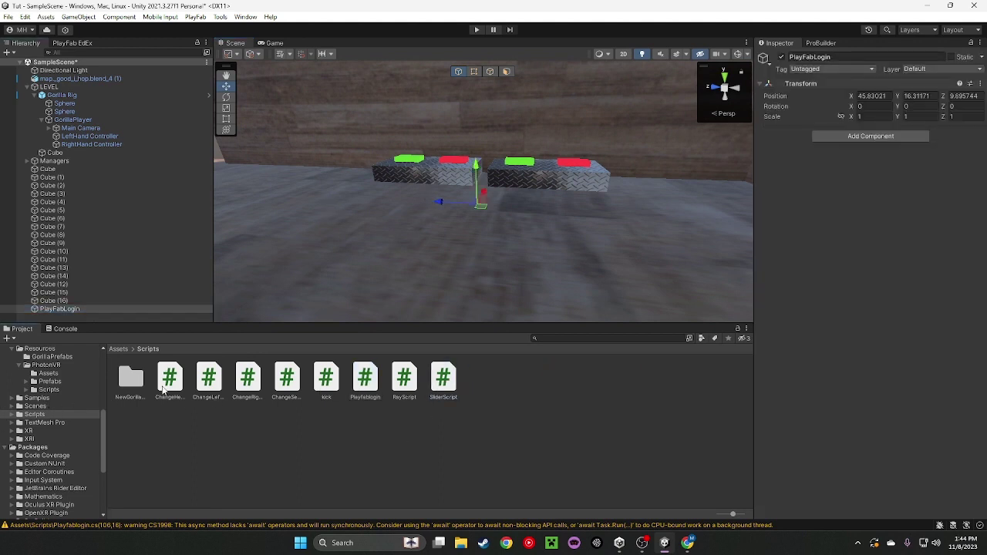
drag(366, 378, 862, 147)
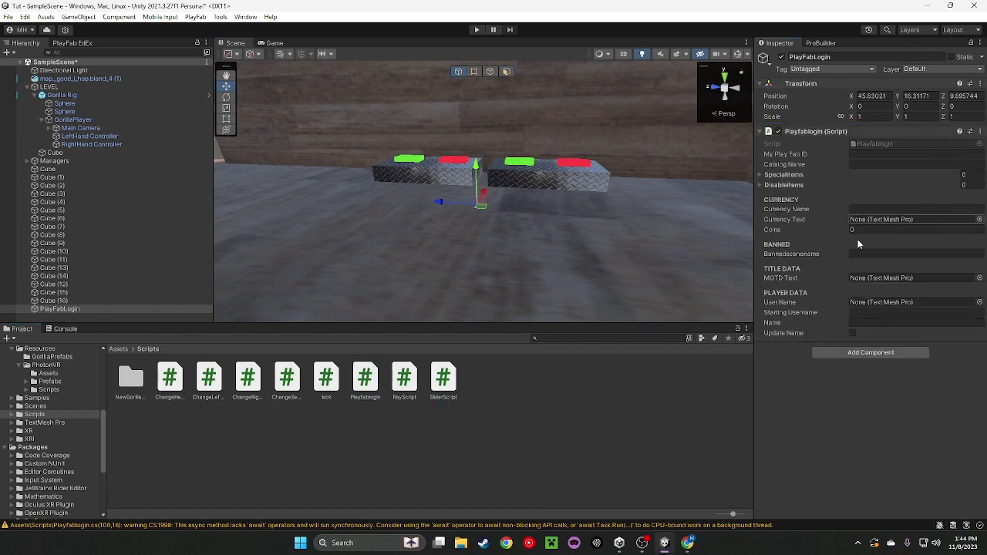
- Switch to Chrome, search Google for playfab and open the Microsoft Azure PlayFab website
click(687, 543)
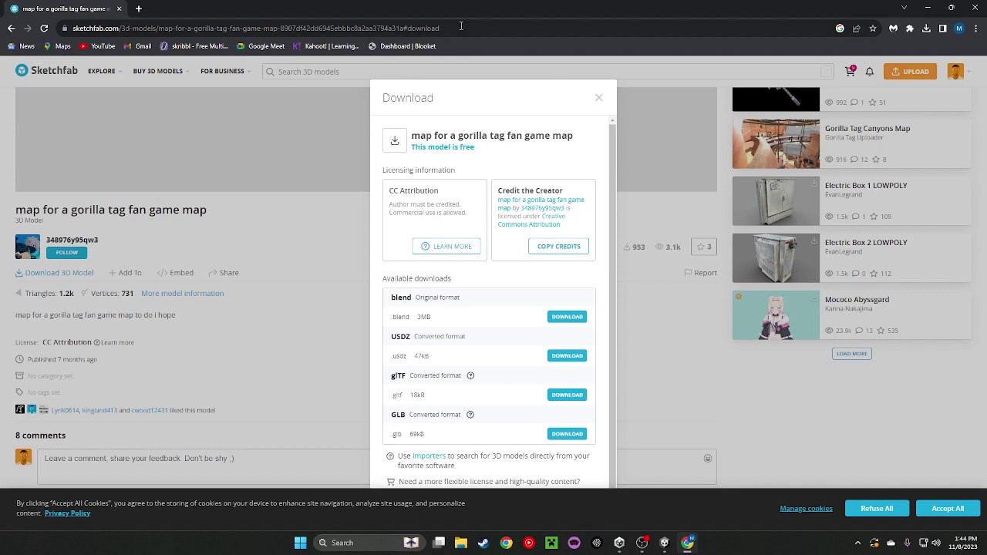
click(138, 7)
click(108, 9)
click(119, 9)
text(playfab)
key(Return)
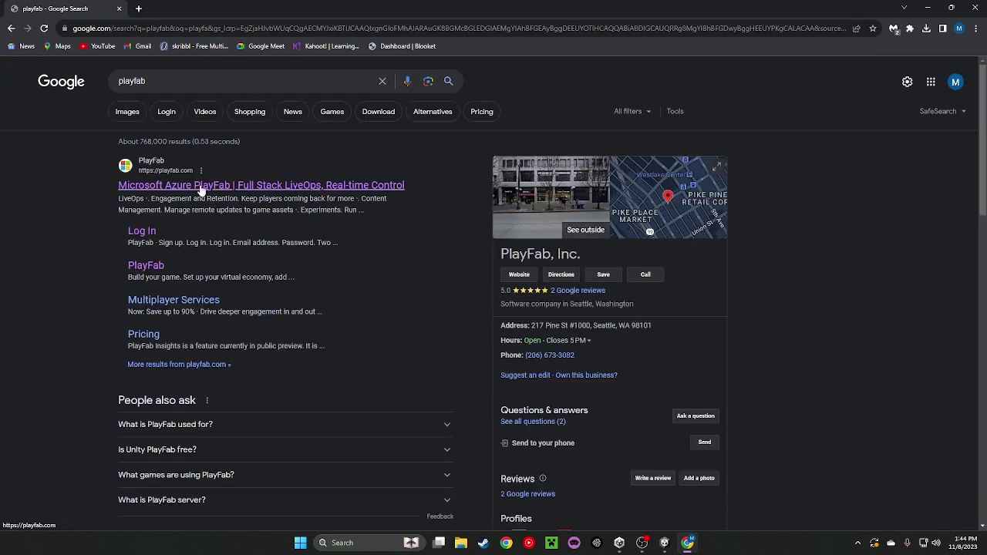
click(198, 185)
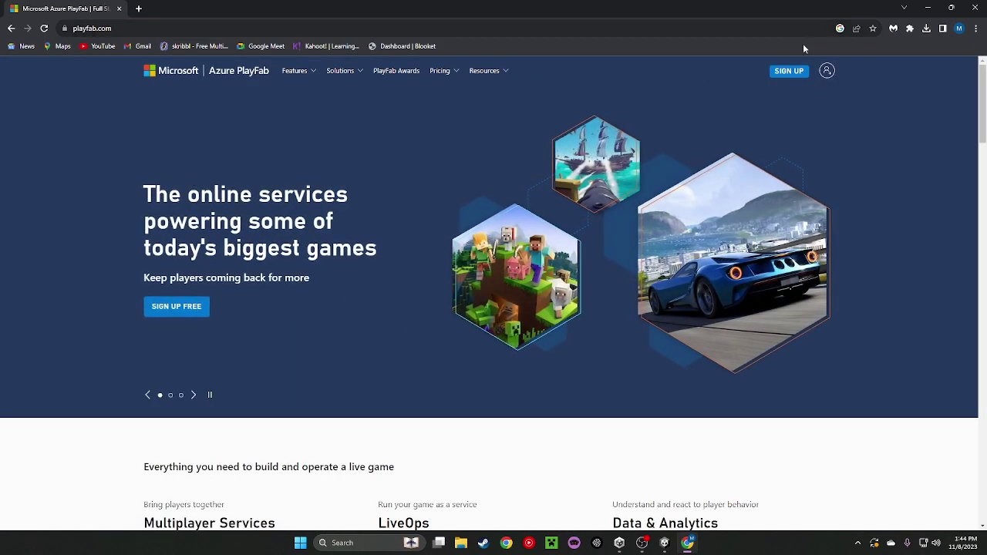
- Go to the PlayFab developer dashboard and open the Players page of the Tut title in the Tutorials studio
click(827, 71)
scroll(155, 223, down, 10)
scroll(124, 264, up, 1)
scroll(275, 303, down, 8)
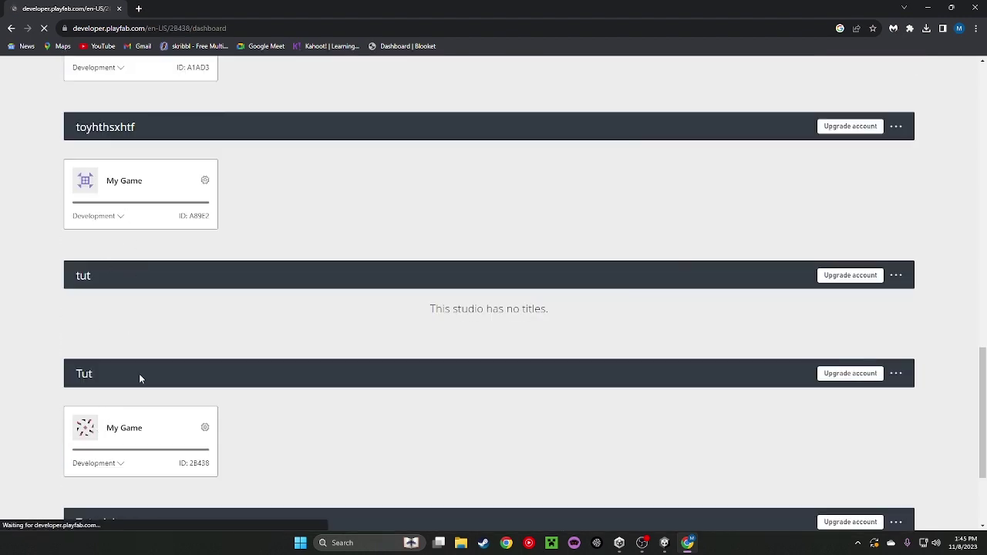
click(116, 428)
click(65, 66)
scroll(95, 201, down, 15)
scroll(89, 206, down, 1)
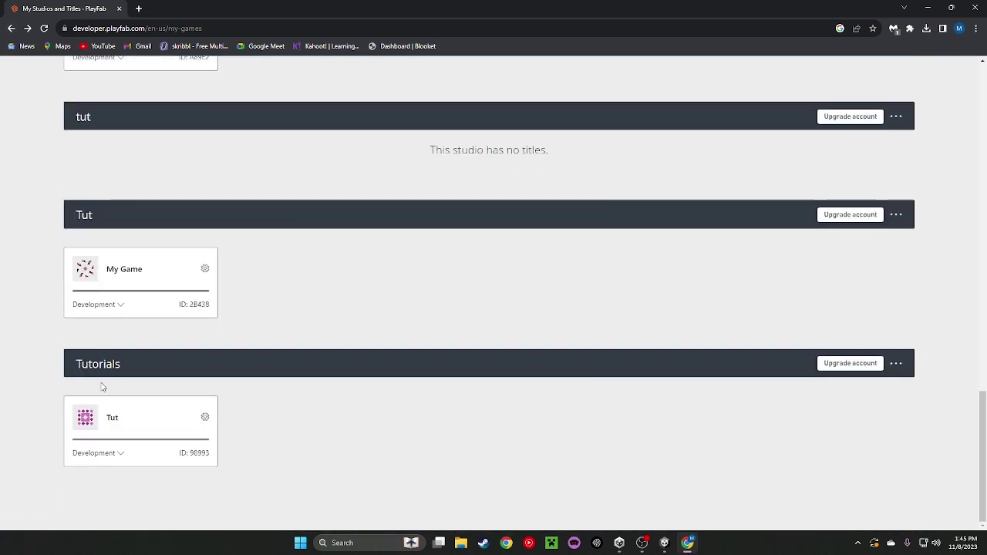
click(105, 421)
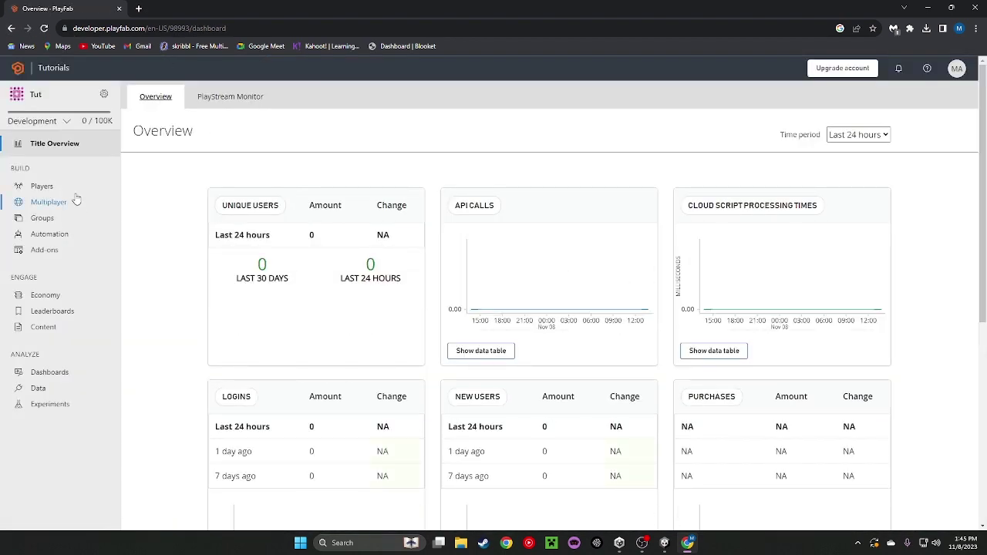
click(69, 188)
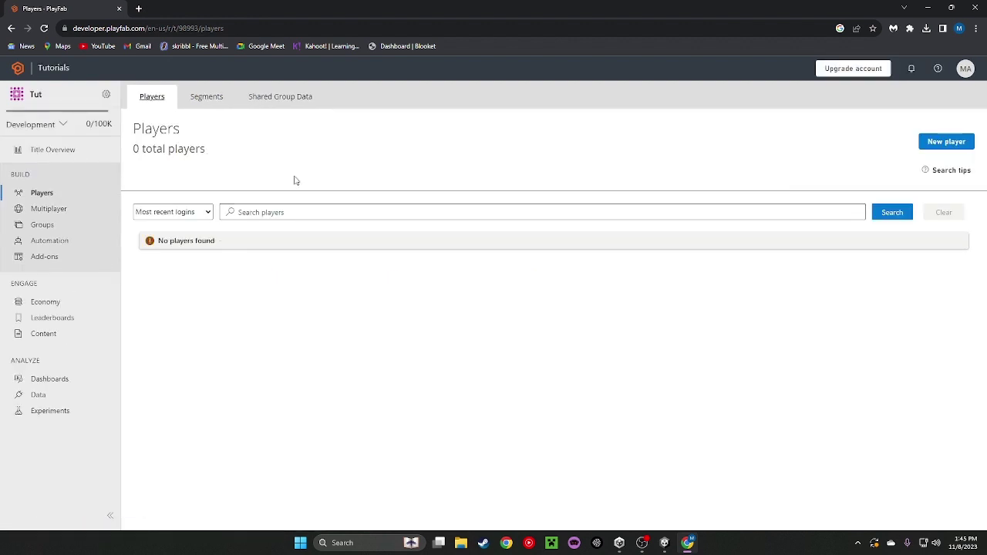
- Run the scene in Unity, then reload PlayFab's Players page in Chrome and search for the most recent logins
click(663, 542)
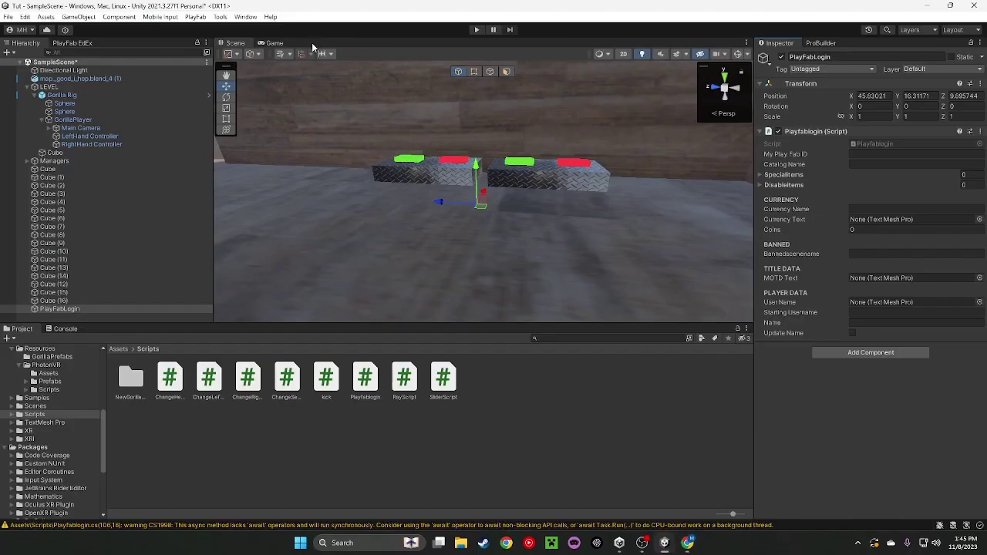
click(476, 31)
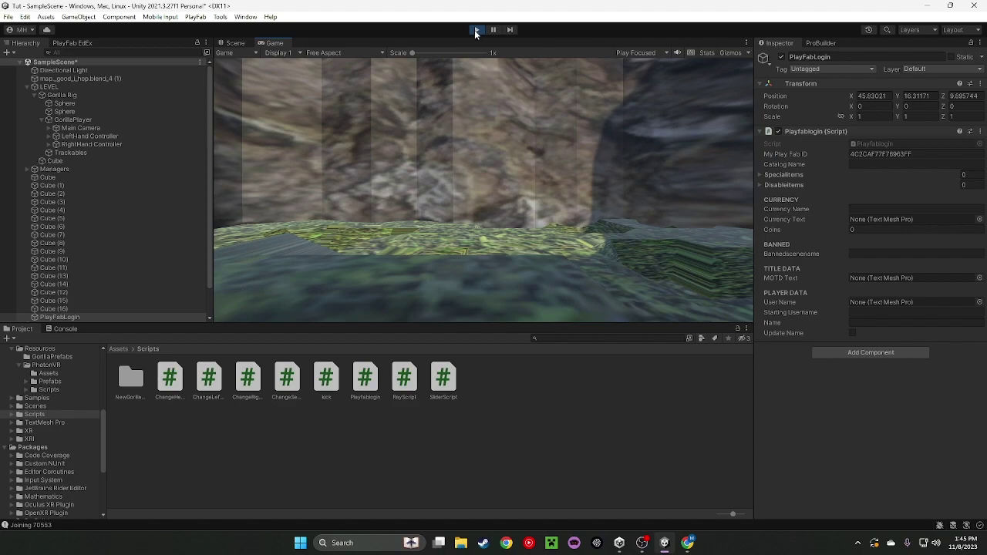
click(687, 543)
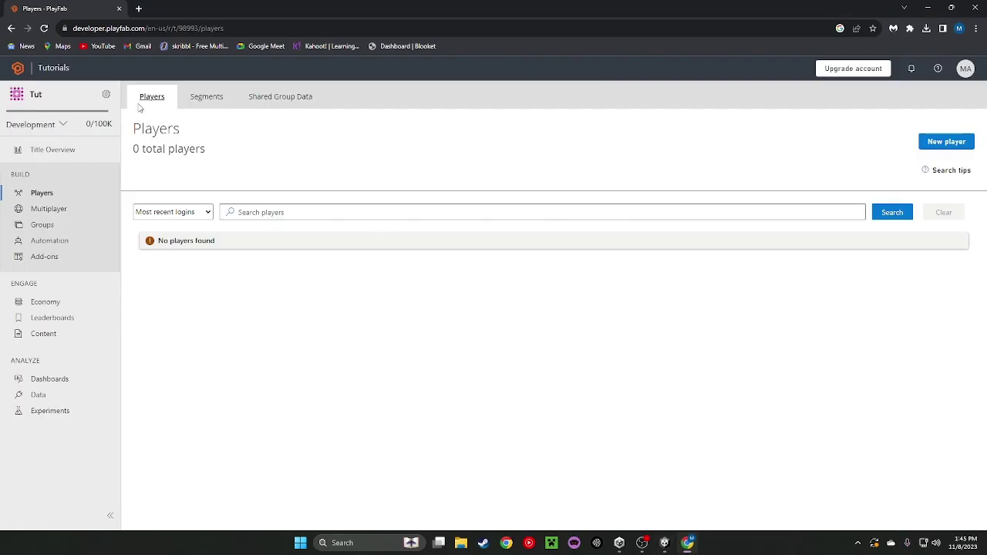
click(44, 28)
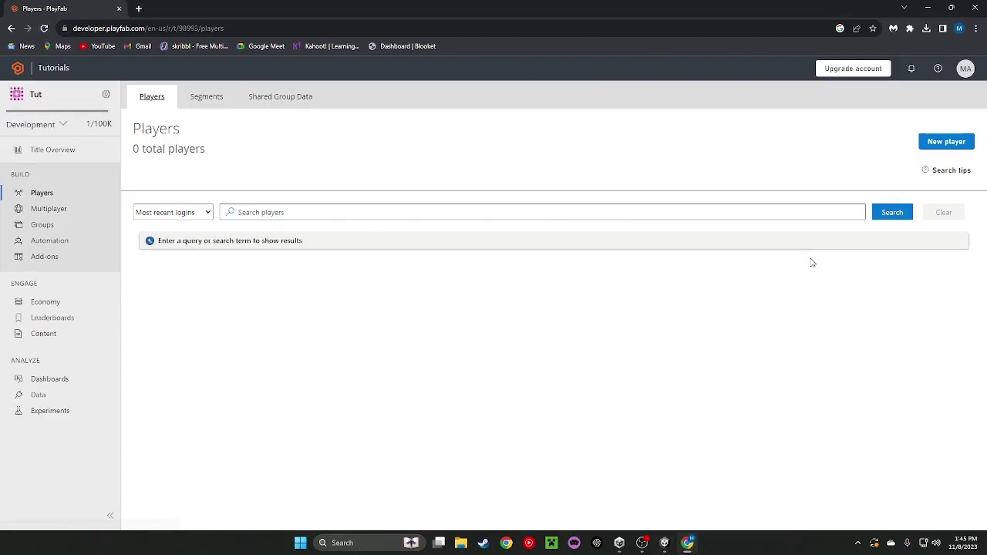
click(891, 213)
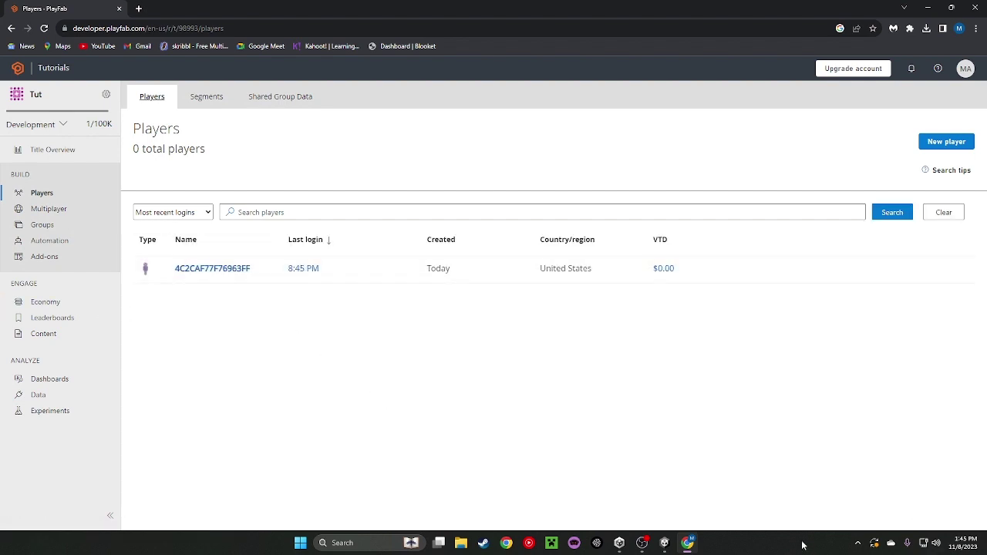
- Stop the running scene in Unity and copy the new player's ID from its PlayFab overview page in Chrome
click(664, 543)
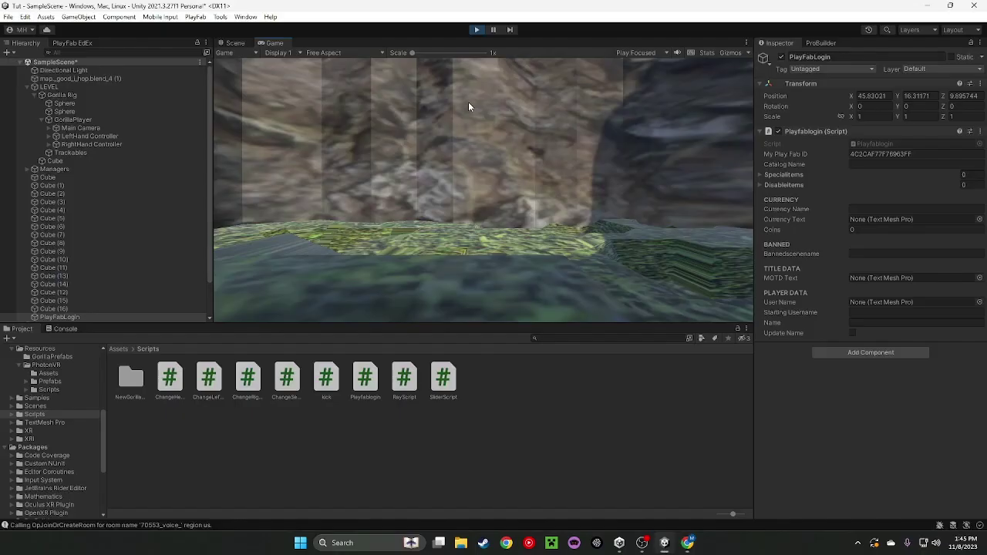
click(479, 29)
click(687, 543)
click(214, 267)
drag(219, 276, 74, 176)
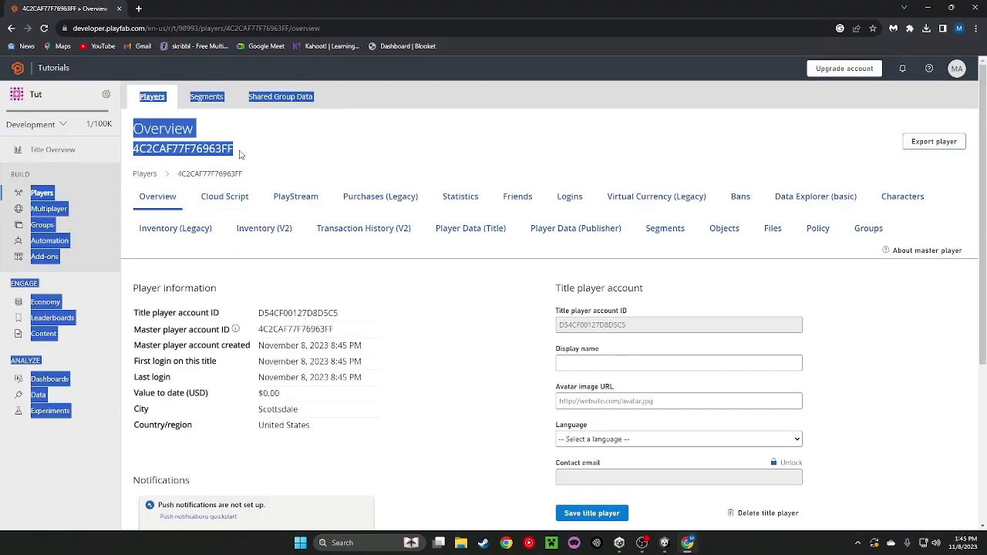
click(626, 339)
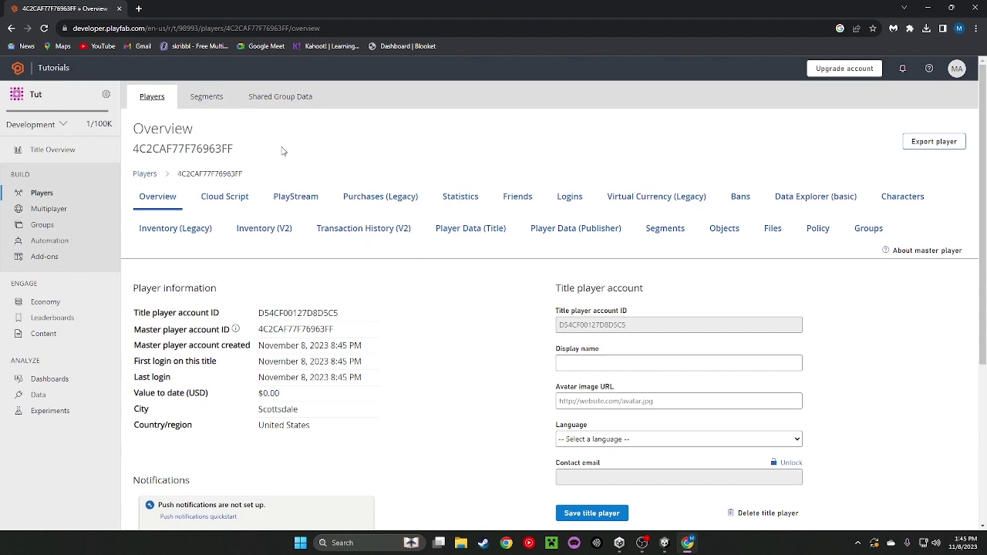
drag(235, 148, 132, 149)
key(ctrl+c)
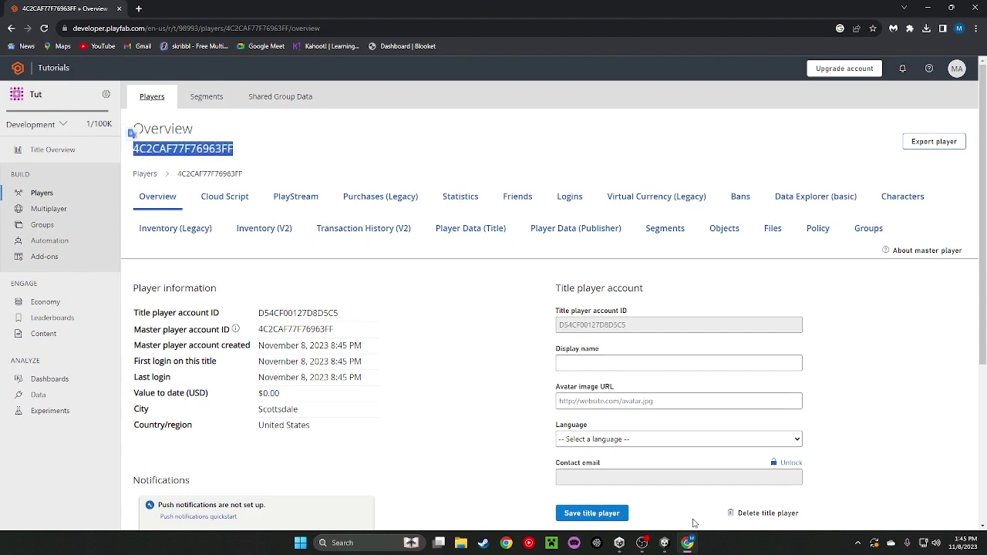
- Switch to Unity and paste the copied player ID as My Play Fab ID in the PlayFabLogin object's script
click(665, 542)
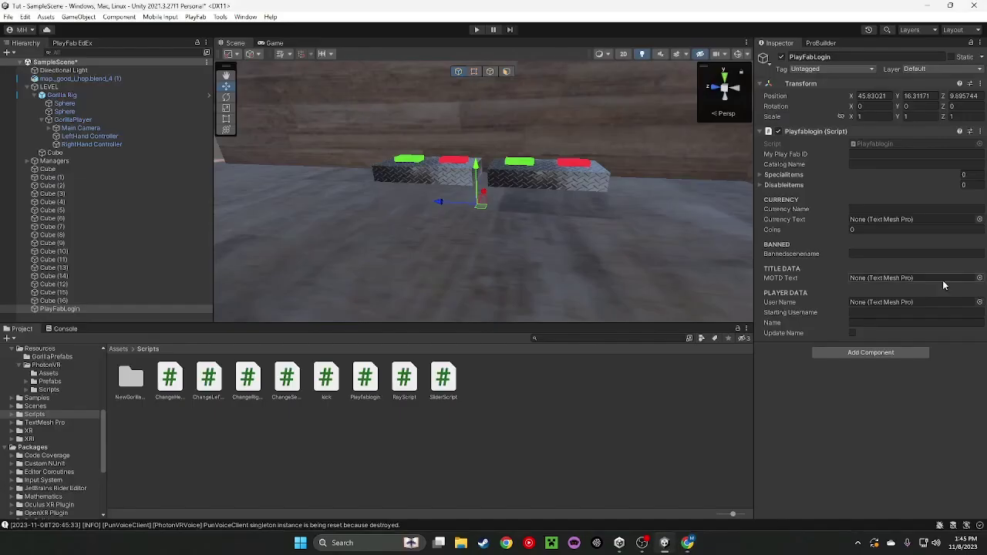
click(867, 154)
key(ctrl+v)
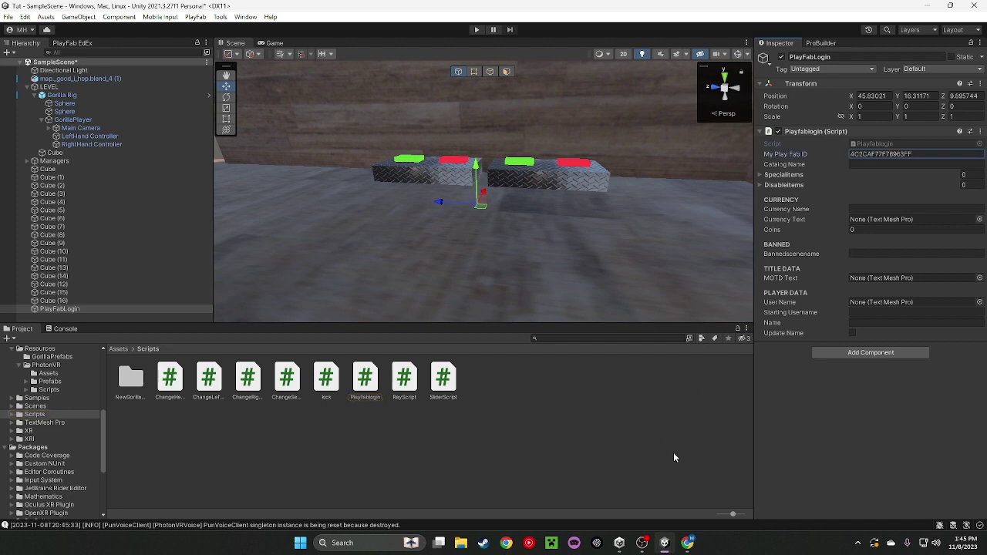
- Switch to PlayFab in Chrome, create a legacy economy catalog with version Important, and start a new item in it
click(687, 543)
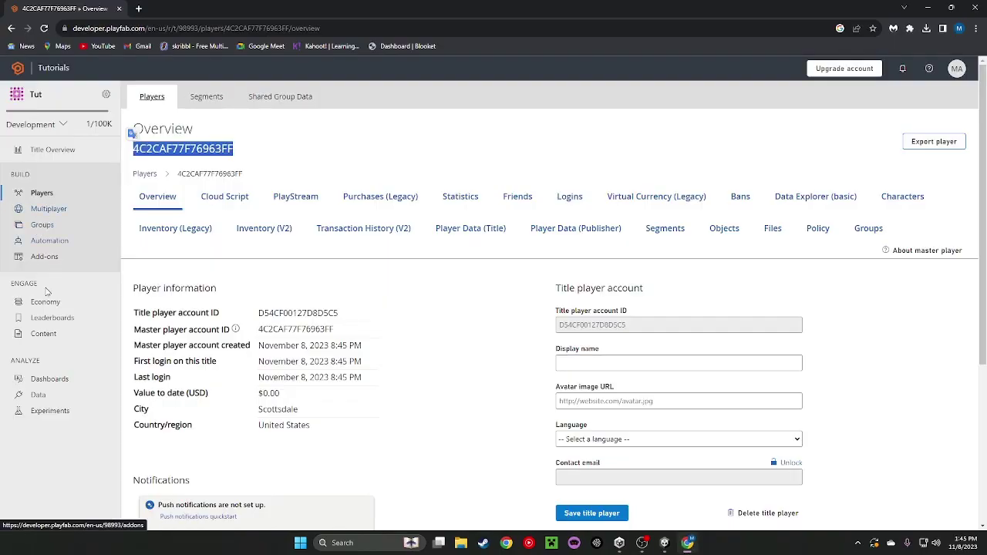
click(45, 300)
click(232, 98)
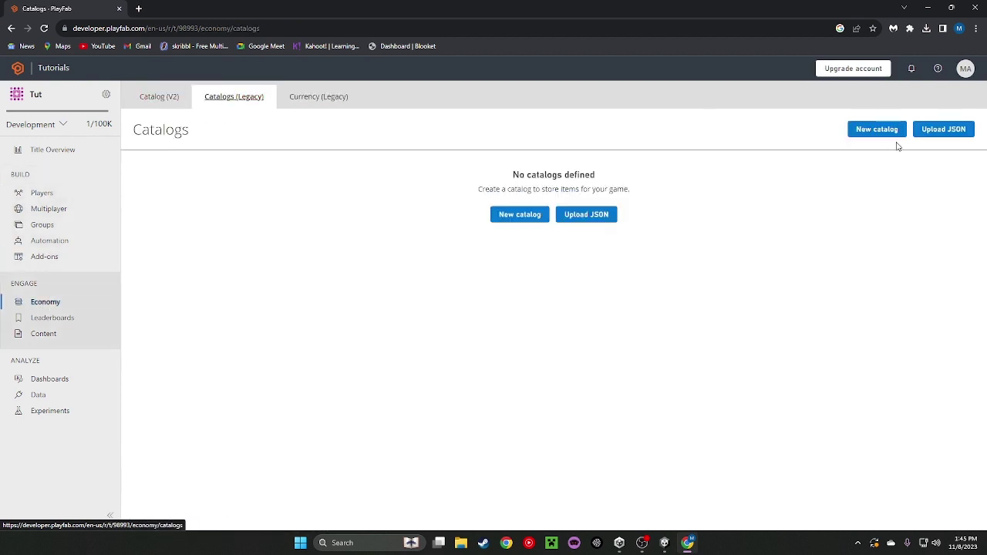
click(877, 129)
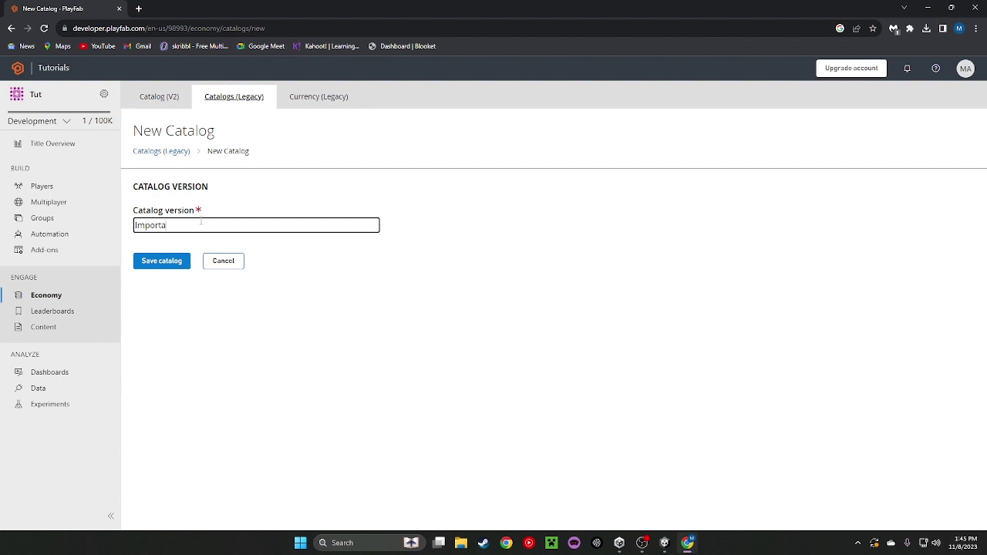
key(Return)
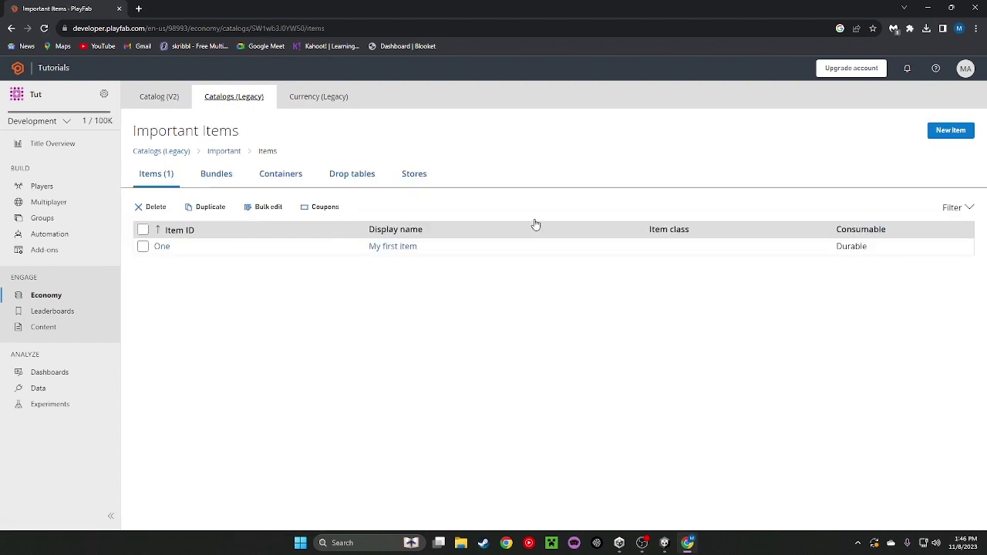
click(952, 131)
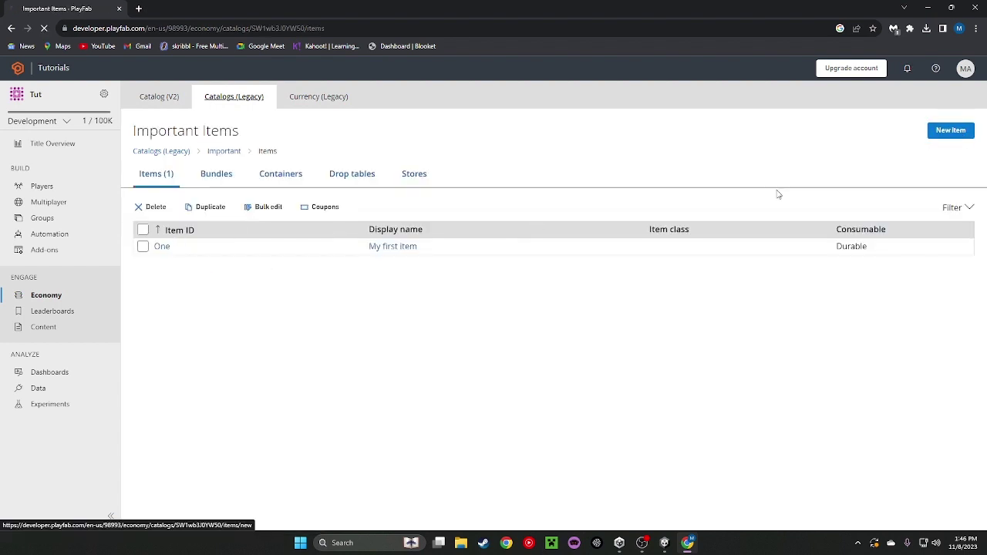
- Switch to Unity and copy the Right cosmetic name Kick Hammmer from the red button, Cube (15), to the green button, Cube (16)
click(665, 543)
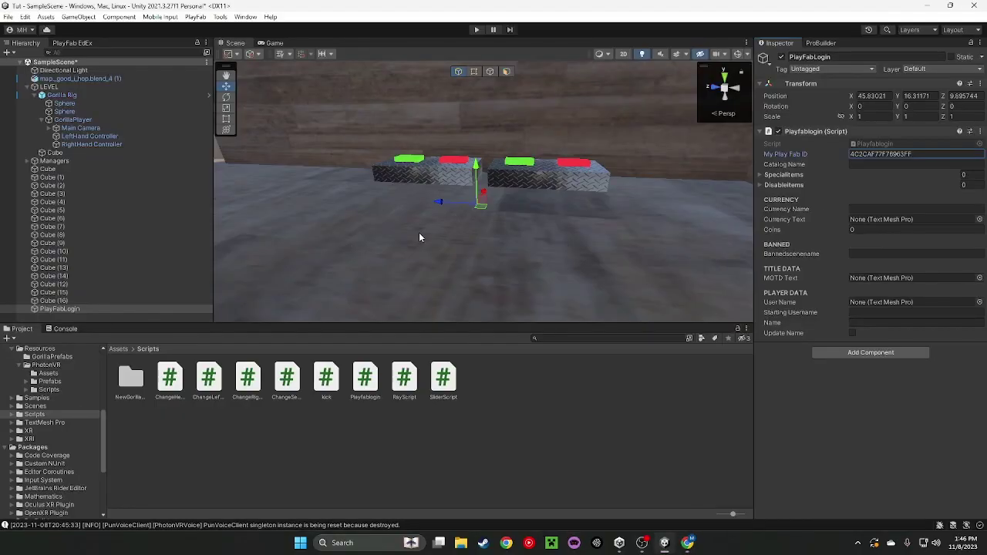
click(526, 196)
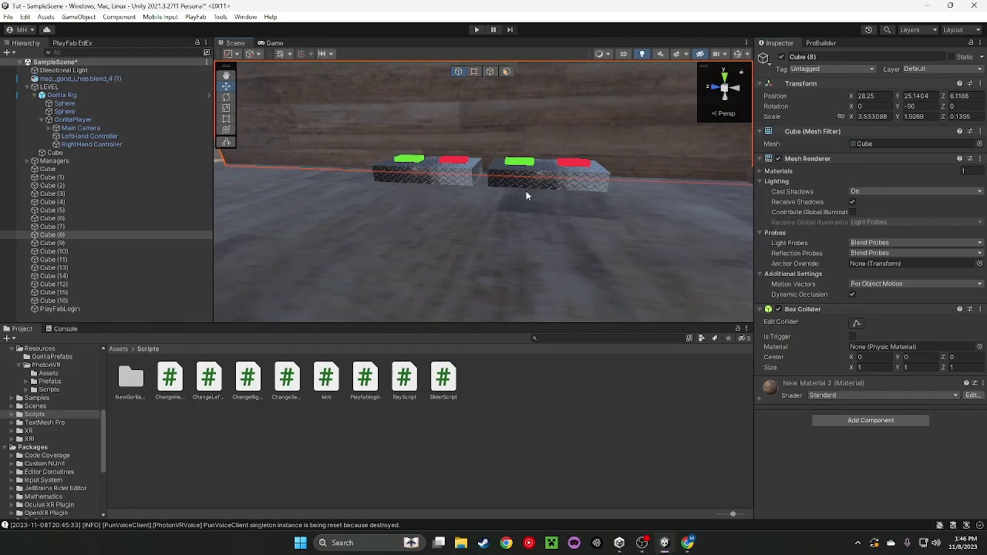
click(415, 160)
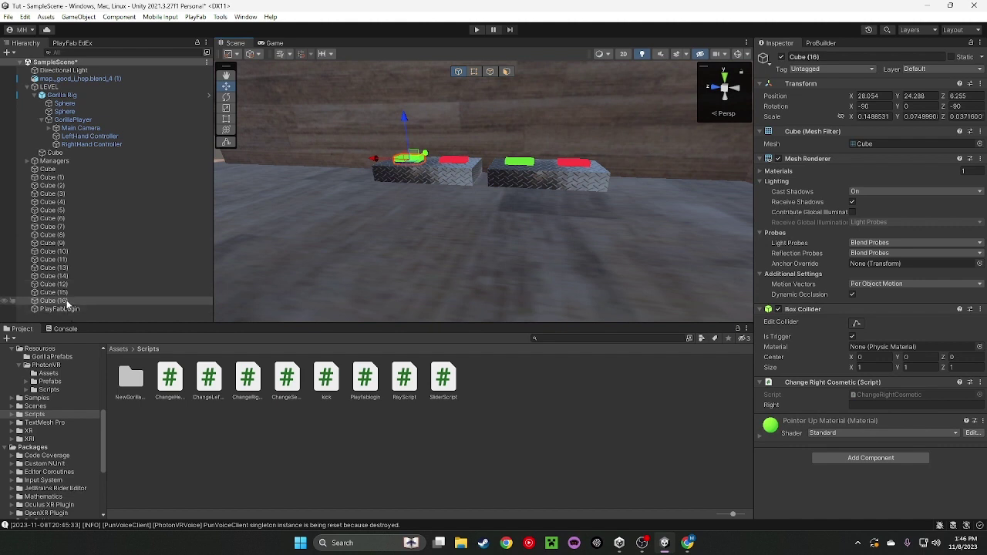
right_drag(586, 235, 571, 224)
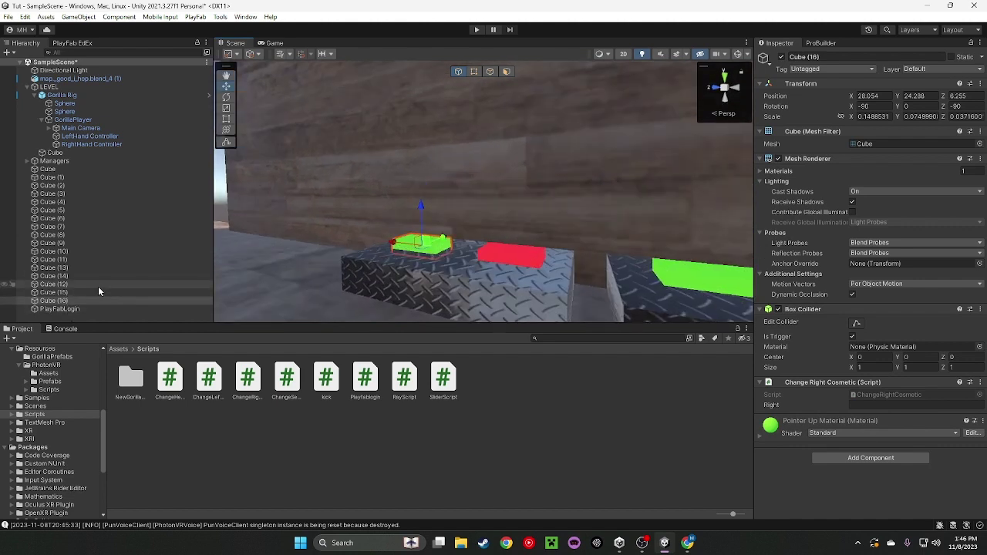
click(67, 293)
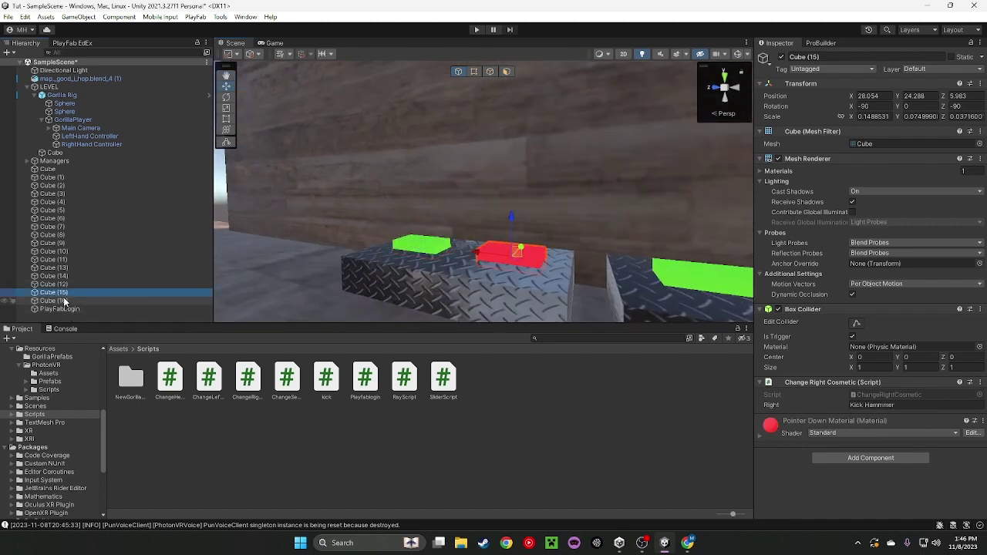
click(930, 406)
key(ctrl+c)
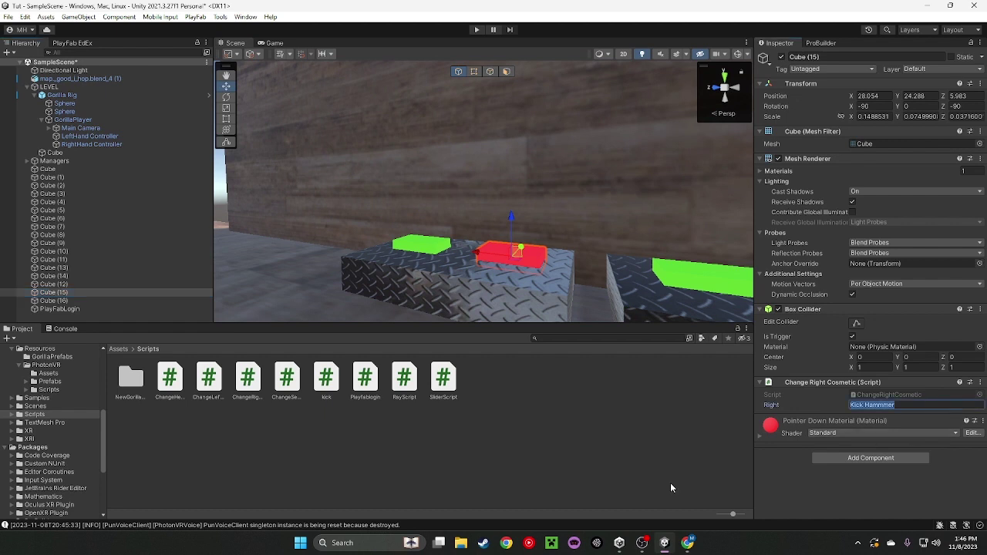
click(54, 300)
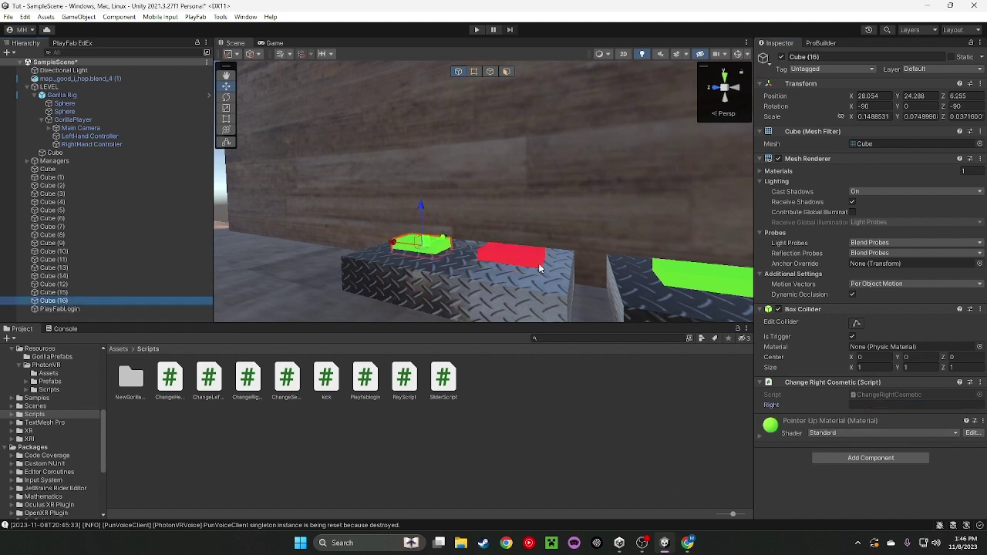
click(921, 405)
key(ctrl+v)
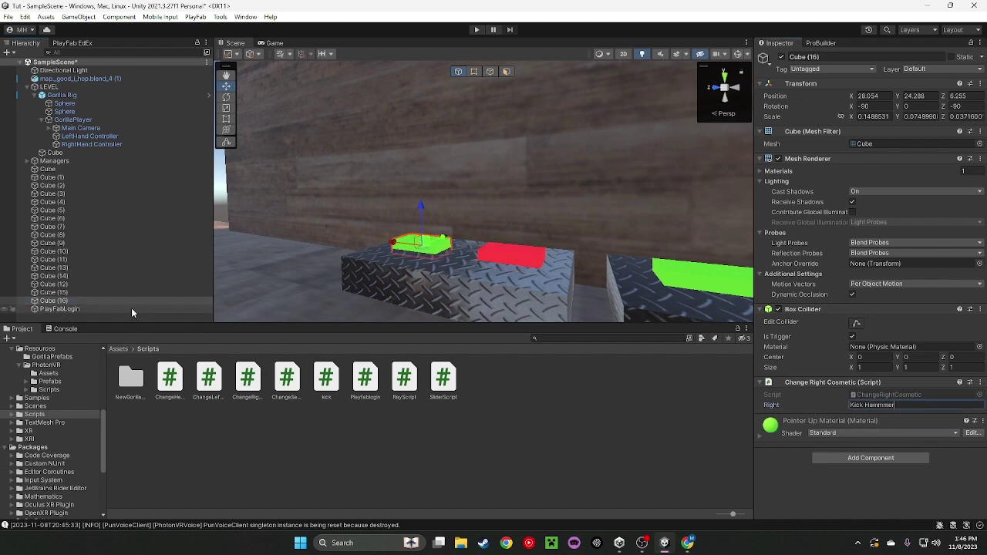
- Copy the Right cosmetic name of the red button, Cube (15), and clear that field
click(124, 293)
click(887, 405)
key(ctrl+c)
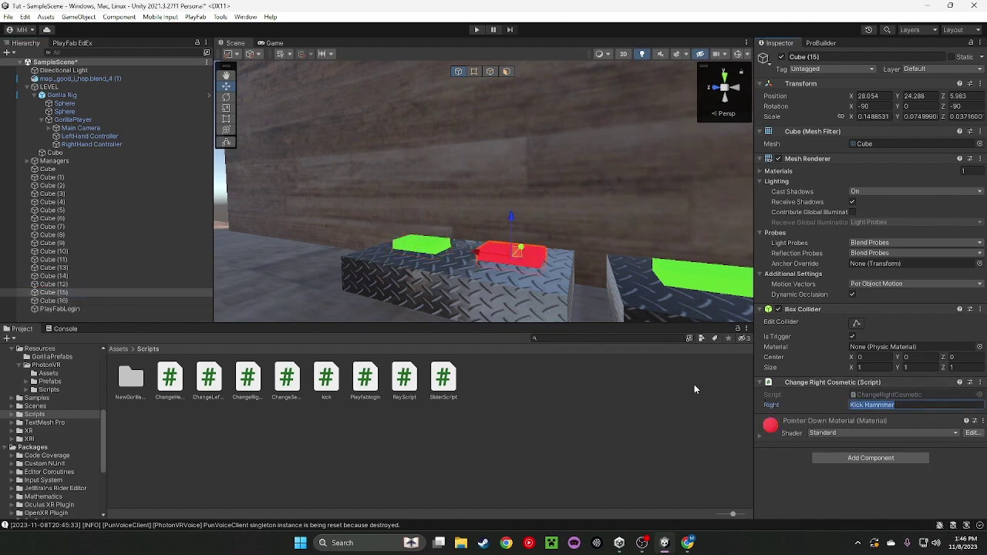
key(BackSpace)
click(687, 543)
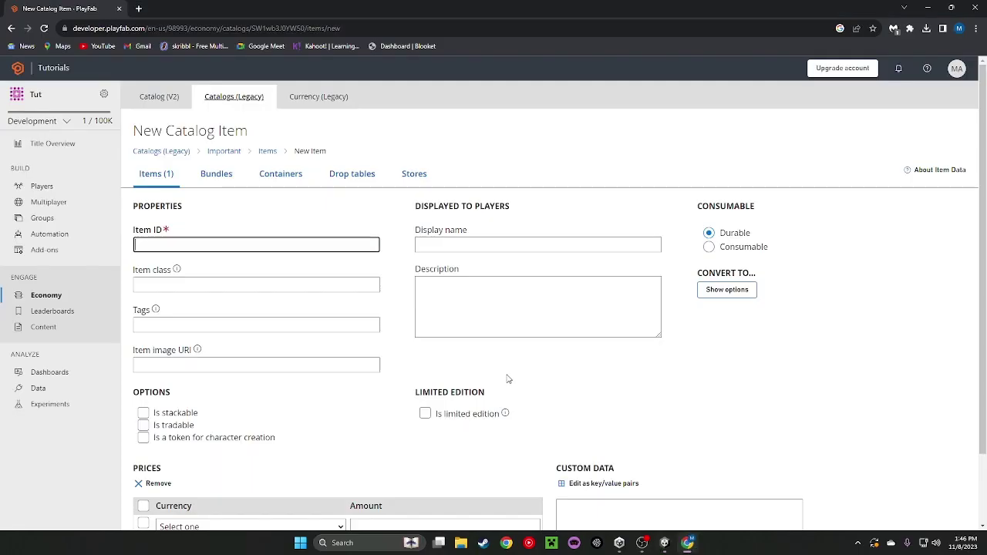
key(ctrl+v)
right_click(466, 247)
click(482, 267)
right_click(183, 287)
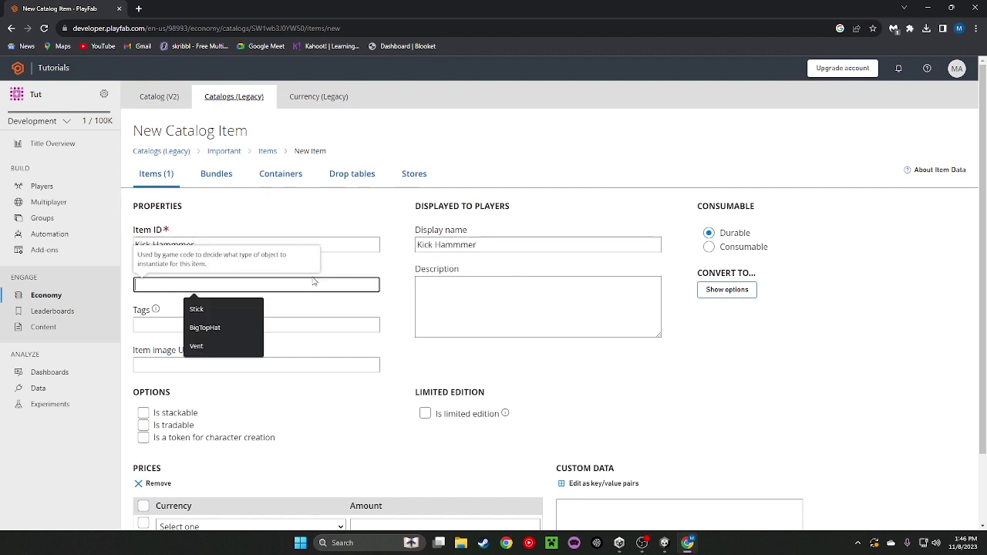
click(202, 304)
drag(266, 296, 137, 278)
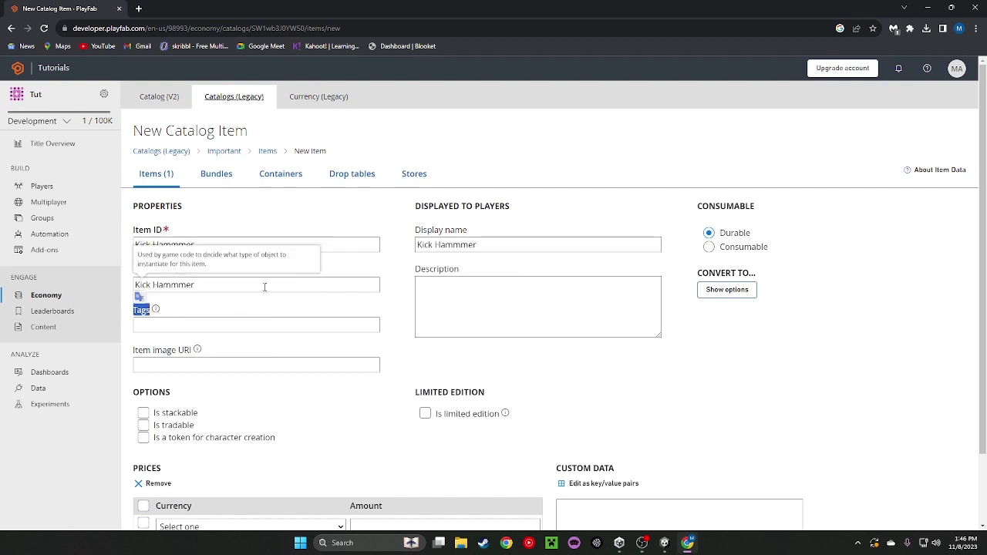
drag(253, 283, 1, 271)
key(BackSpace)
drag(195, 244, 134, 244)
key(BackSpace)
drag(478, 244, 309, 245)
key(BackSpace)
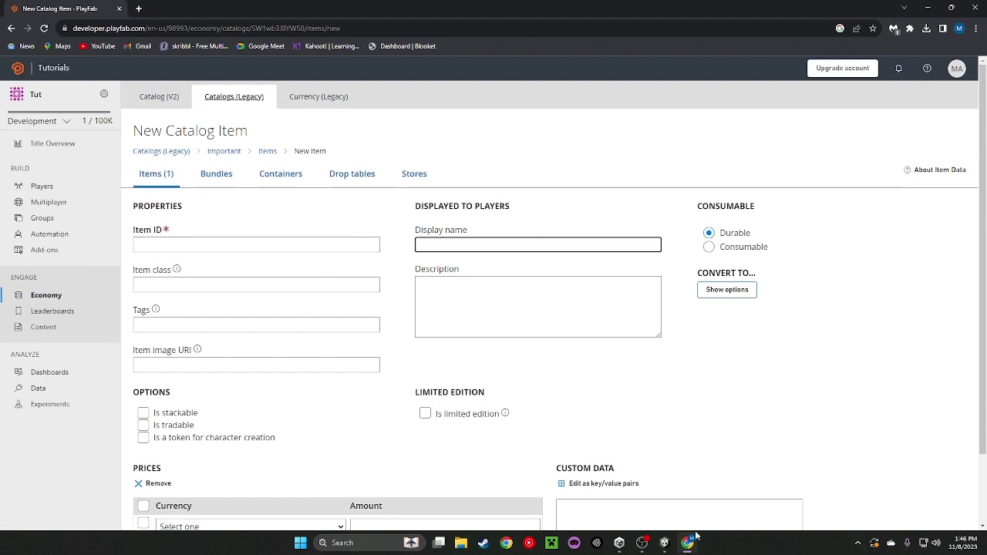
- Switch to Unity and make the buttons Cube (15) and Cube (16) children of the stand, Cube (12)
click(666, 543)
click(52, 283)
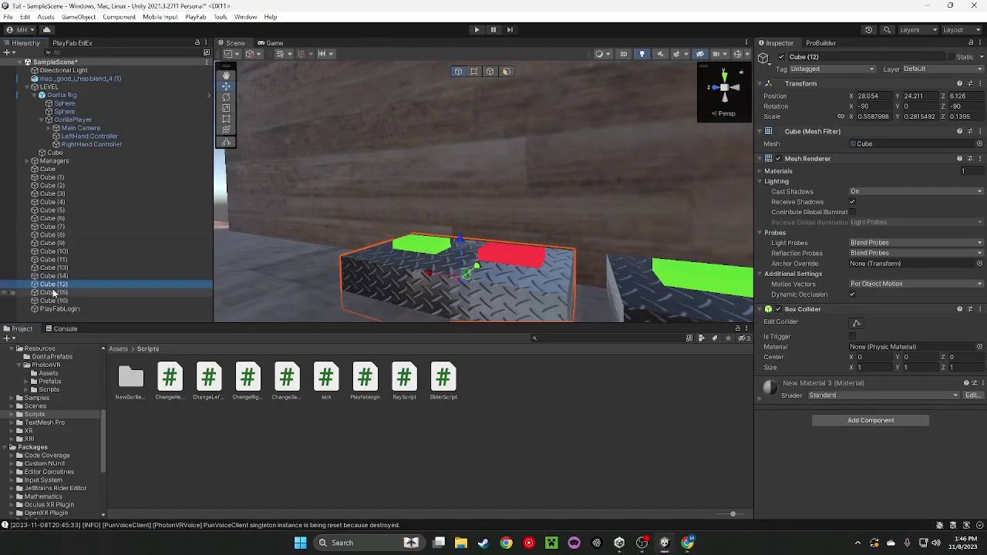
ctrl+click(53, 293)
ctrl+click(53, 301)
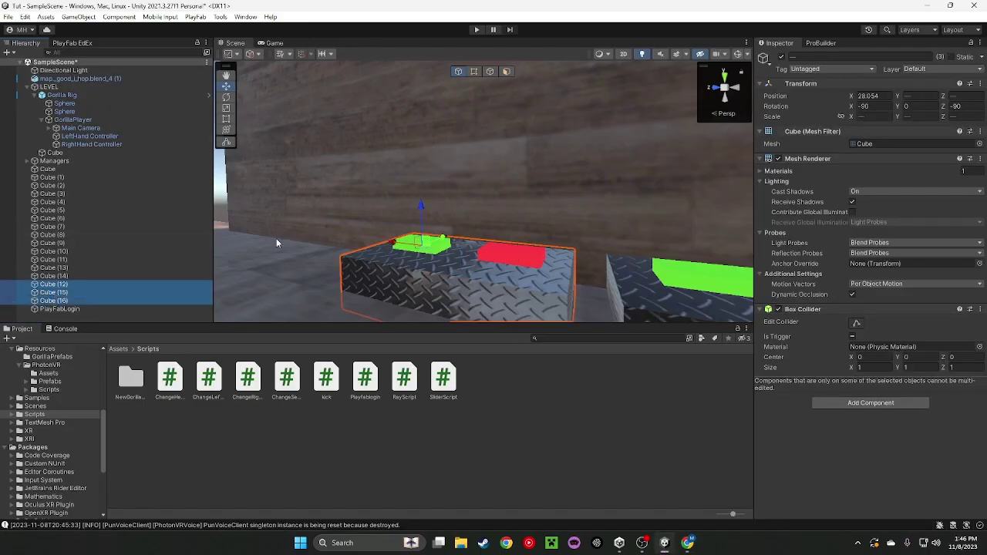
click(54, 284)
click(53, 294)
ctrl+click(52, 300)
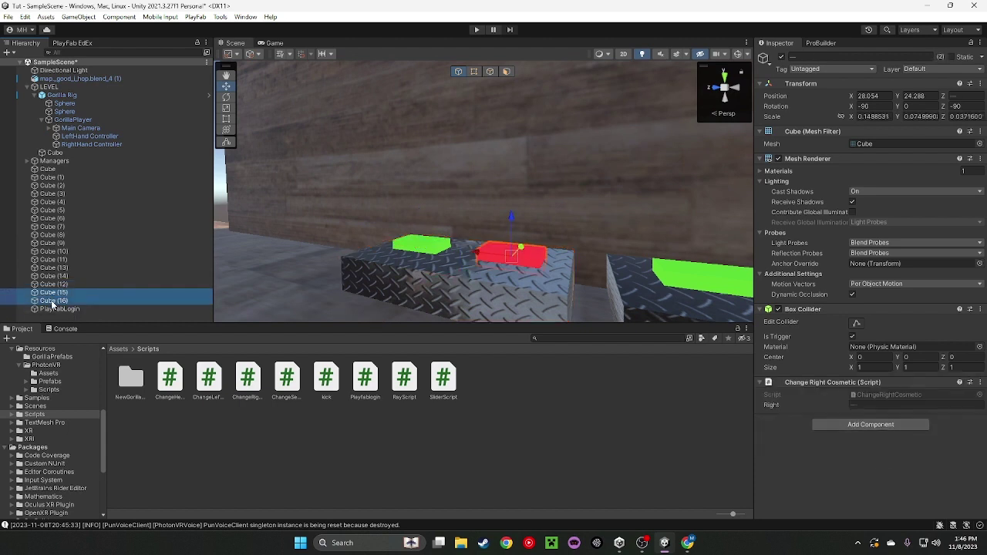
drag(52, 295, 51, 281)
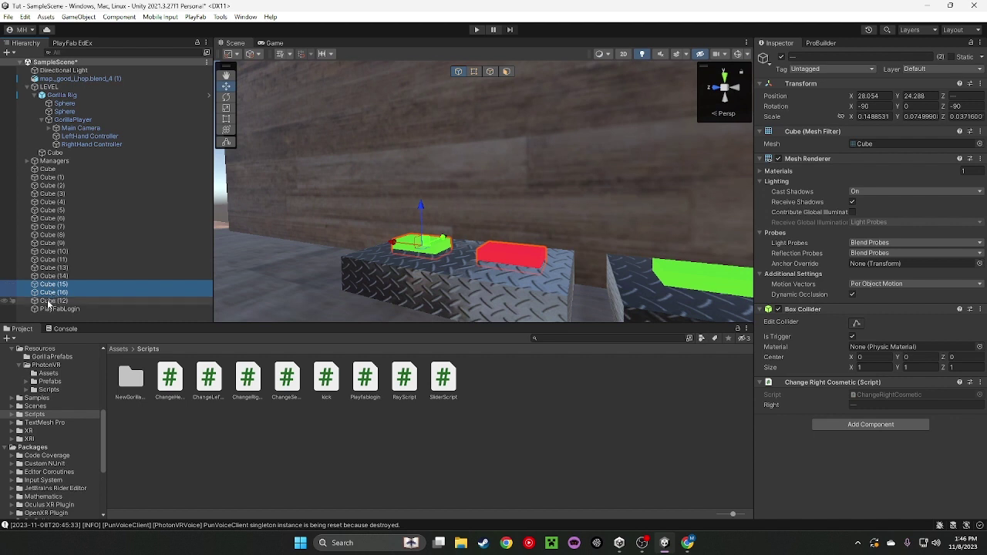
drag(51, 294, 52, 301)
- Rename the button stand, Cube (12), as kickhammmer and copy that name
click(54, 284)
click(801, 57)
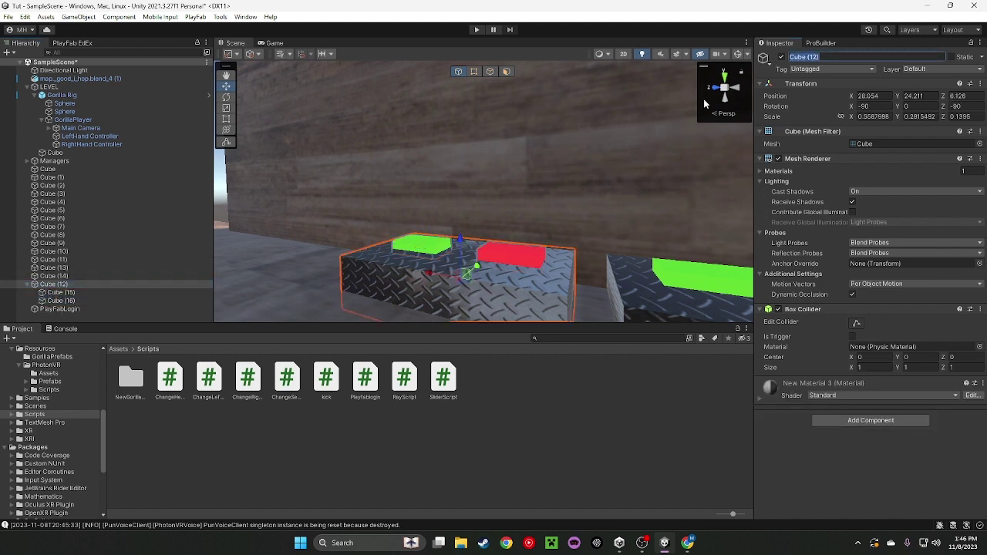
text(kickhammmer')
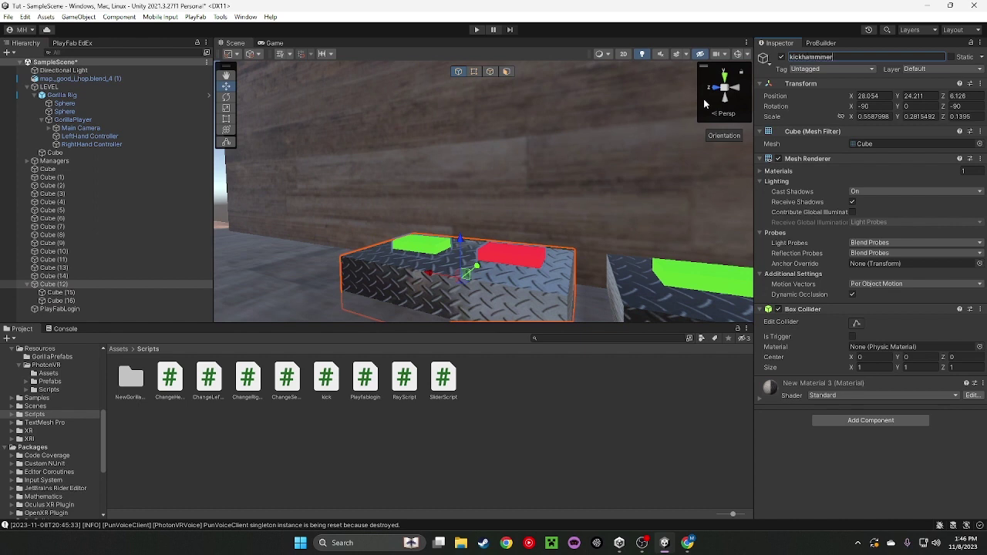
key(Return)
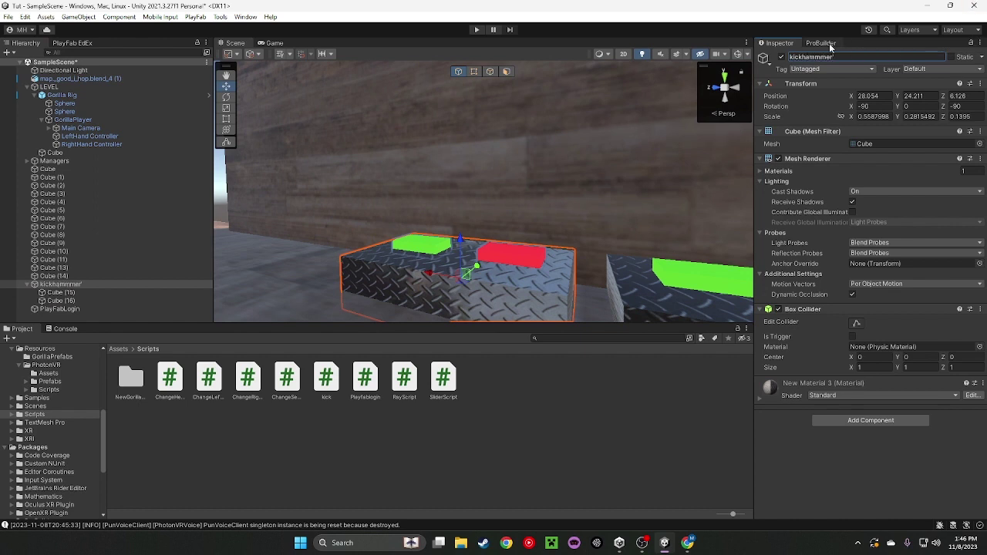
click(842, 59)
key(ctrl+c)
key(Right)
click(843, 57)
- Switch to PlayFab in Chrome and save the new catalog item with kickhammmer as display name, item ID and item class
click(686, 542)
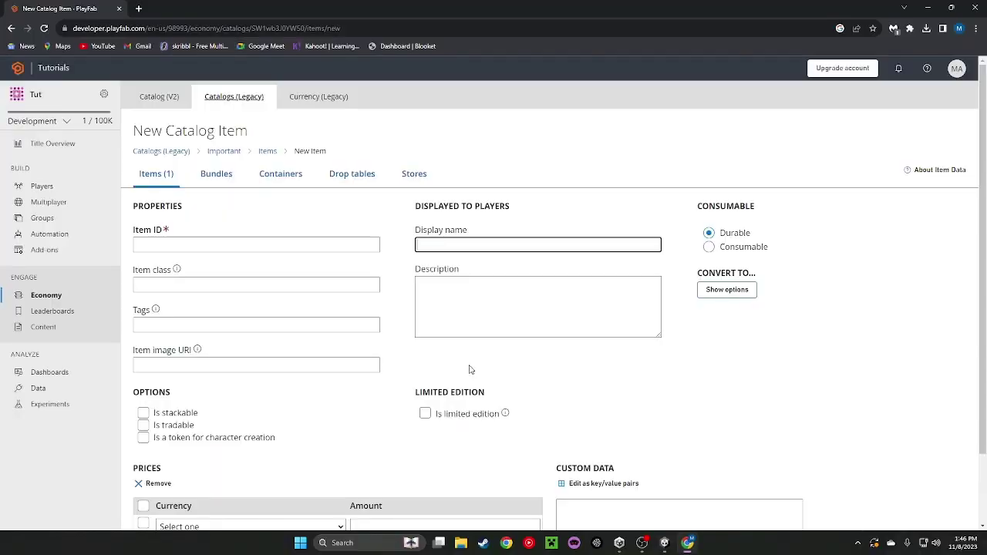
key(ctrl+v)
click(351, 245)
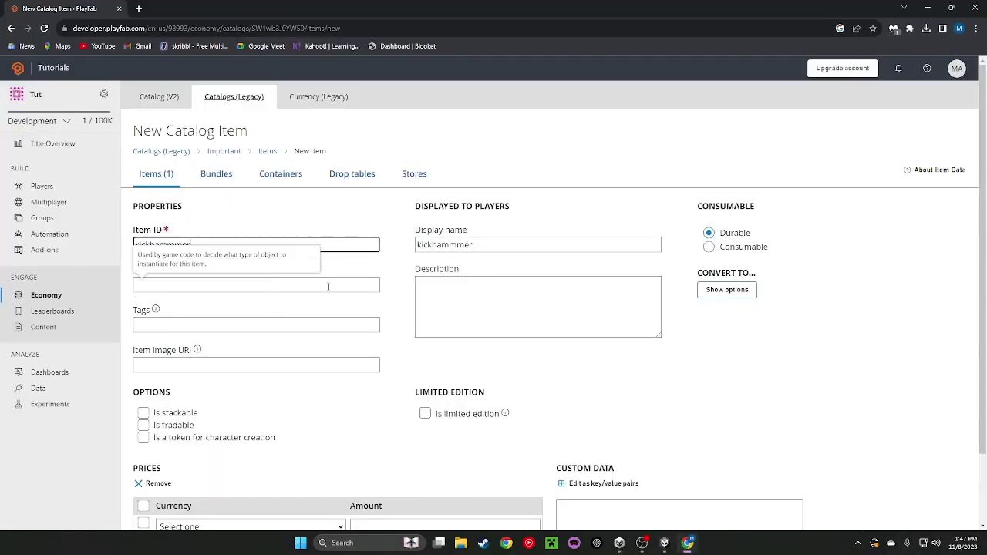
key(ctrl+v)
scroll(336, 344, down, 1)
click(155, 508)
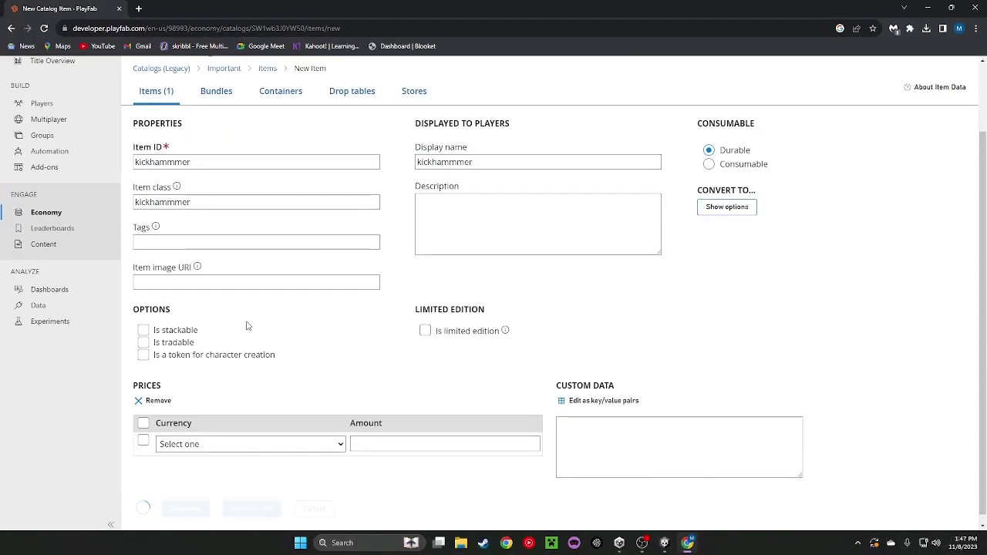
- Copy the catalog name Important from PlayFab and paste it as the Catalog Name of Unity's PlayFabLogin object
click(663, 543)
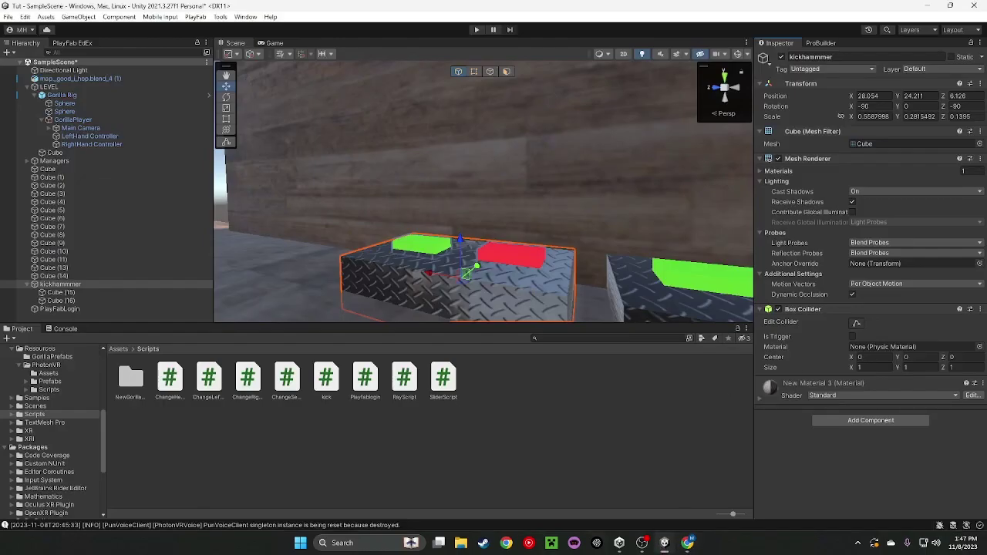
click(687, 542)
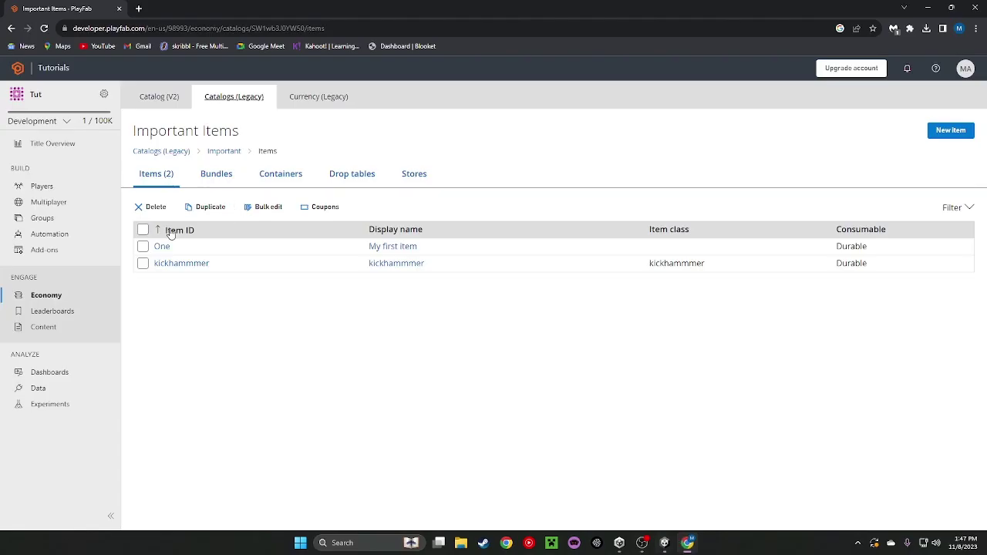
double_click(198, 131)
double_click(135, 128)
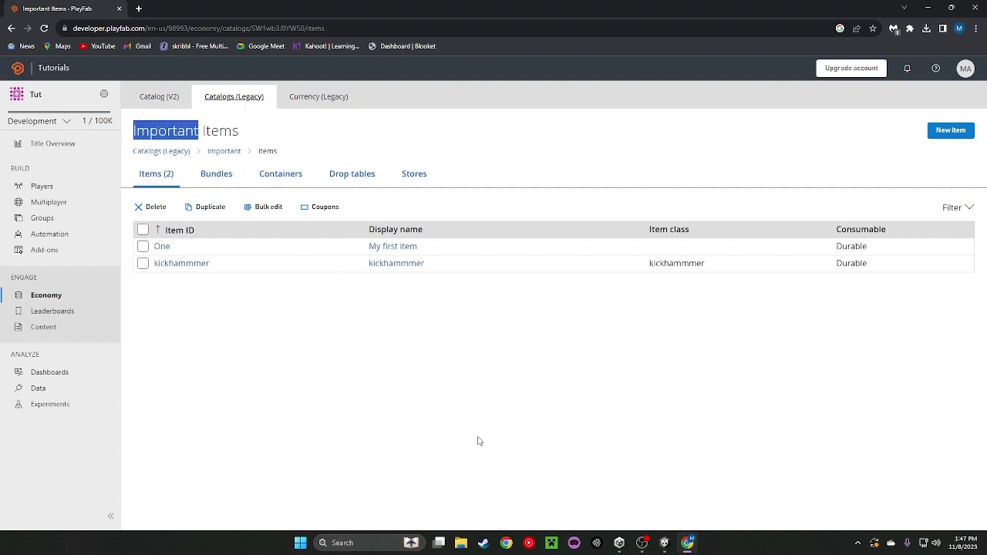
key(alt+Tab)
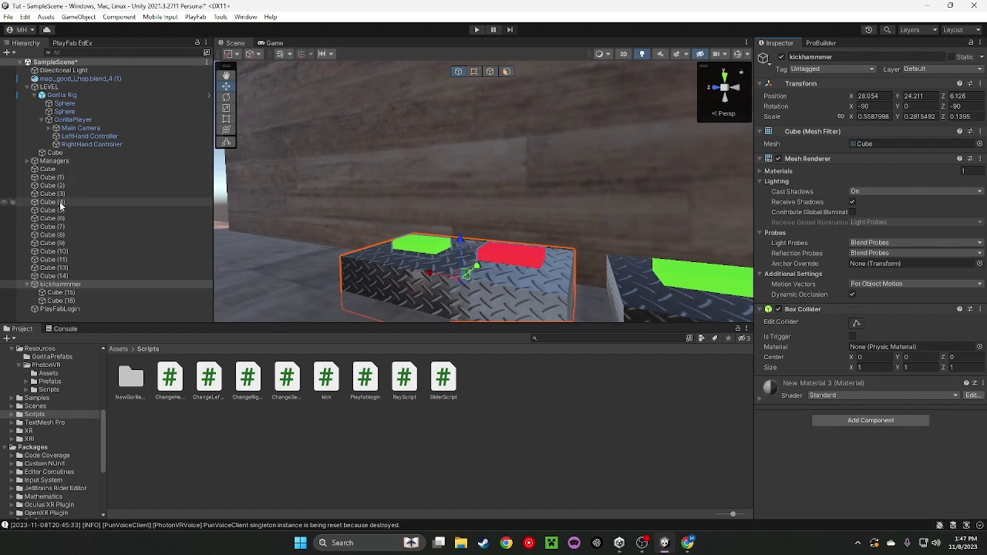
click(59, 308)
click(898, 164)
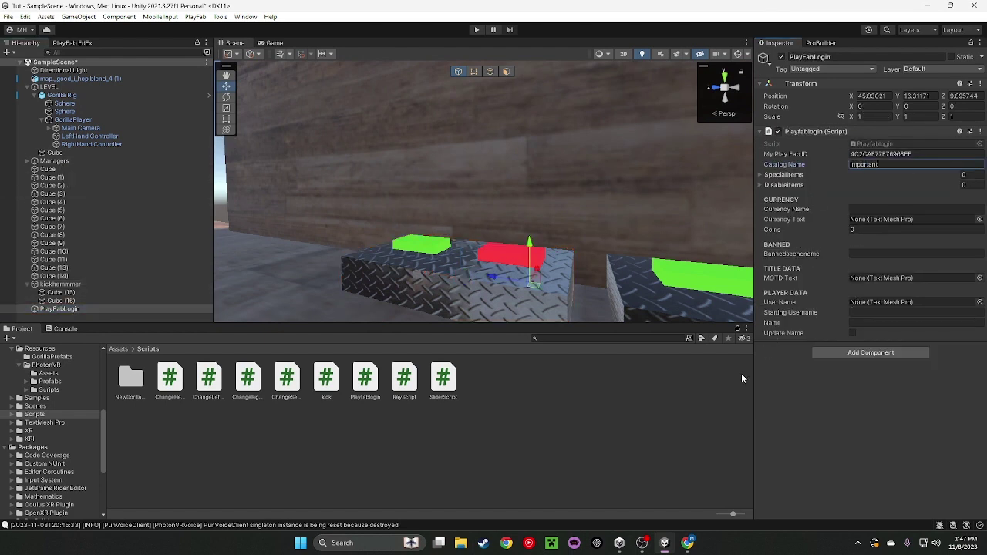
- Add the kickhammmer object as an element of the Specialitems list in PlayFabLogin's script
click(767, 175)
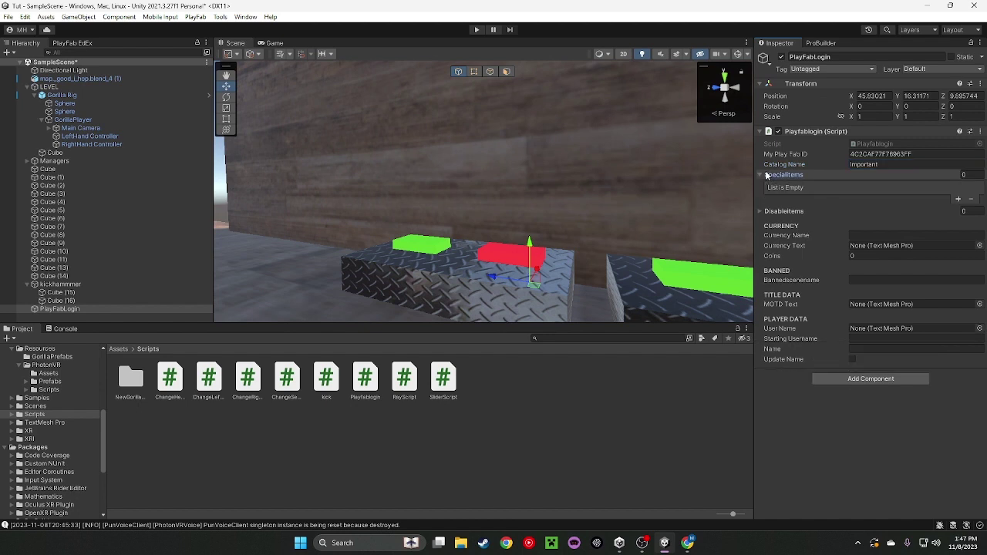
click(955, 200)
click(976, 191)
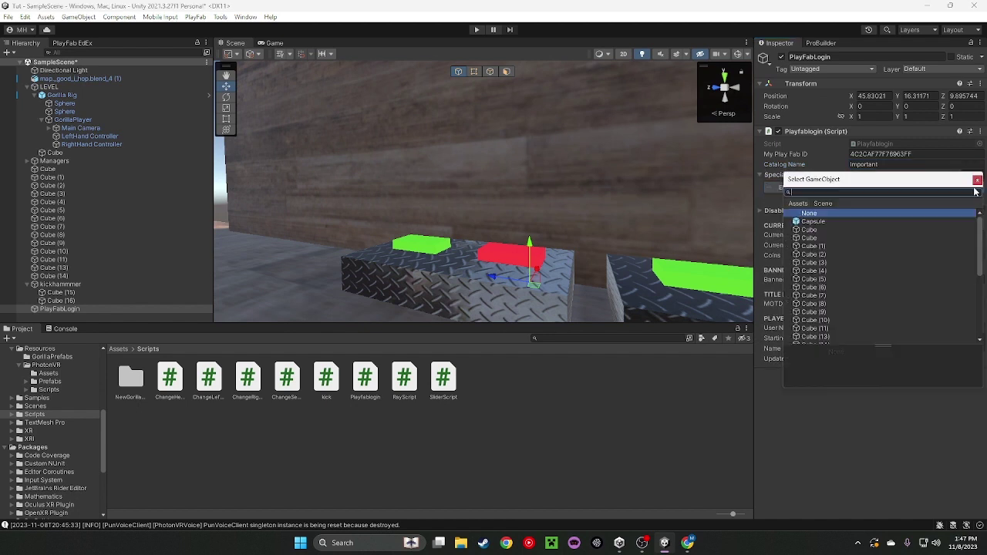
text(kick)
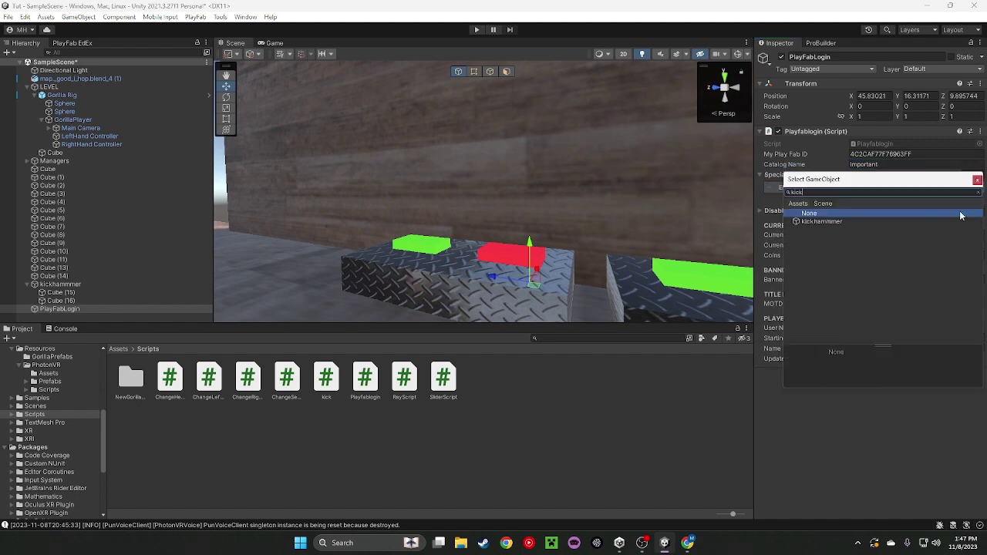
double_click(835, 222)
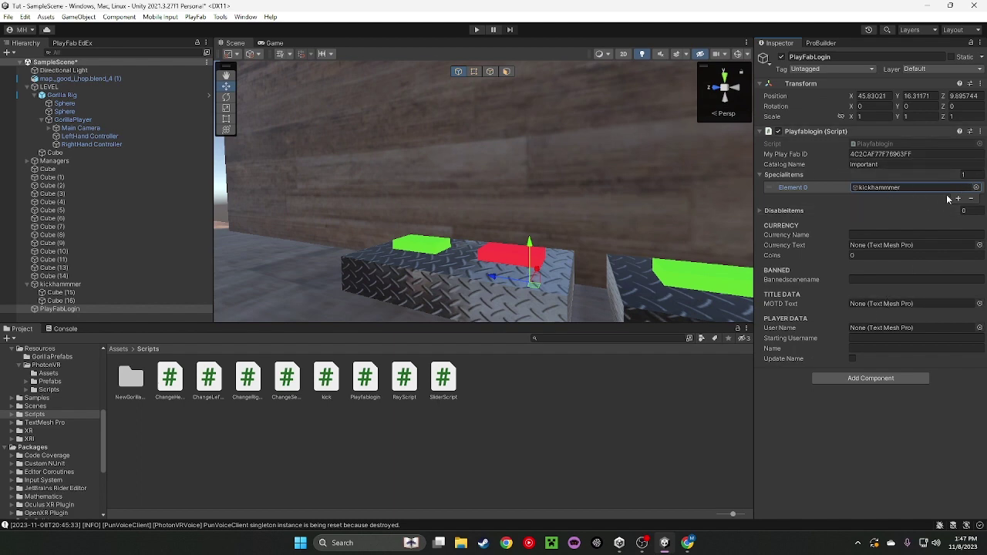
- Deactivate the kickhammmer stand in the scene
key(f)
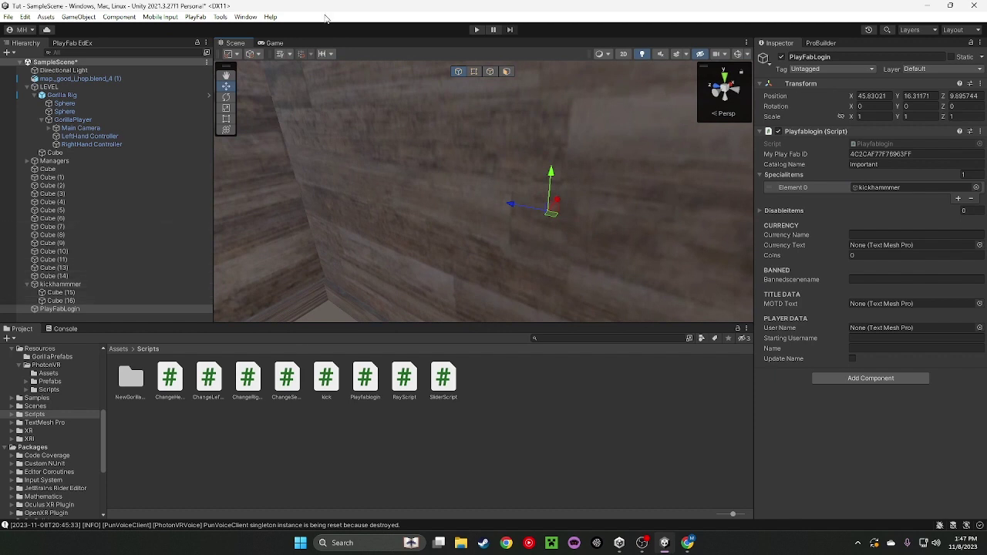
click(60, 284)
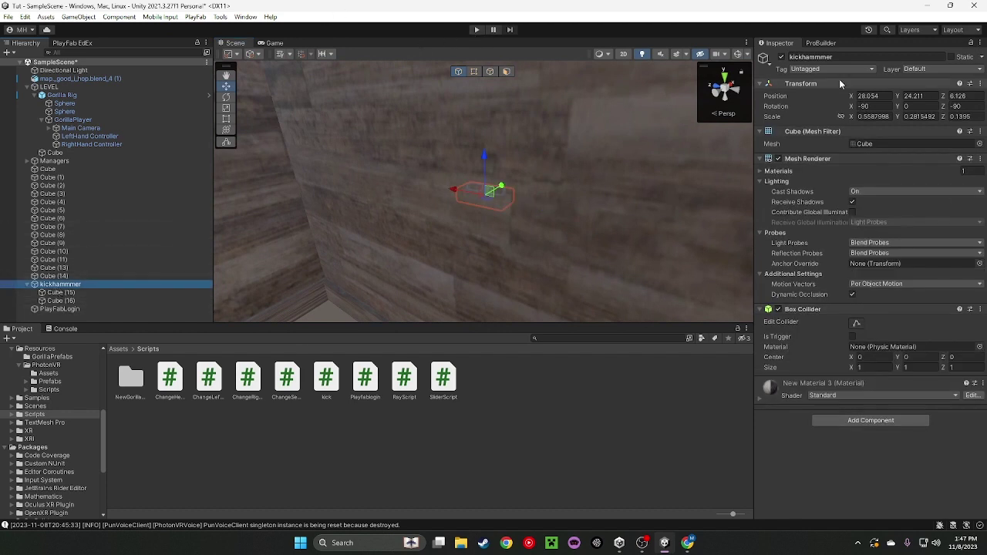
click(781, 57)
- Run the scene in Play mode, check in the Scene view whether the kickhammmer stand appears, and stop playing
key(ctrl+p)
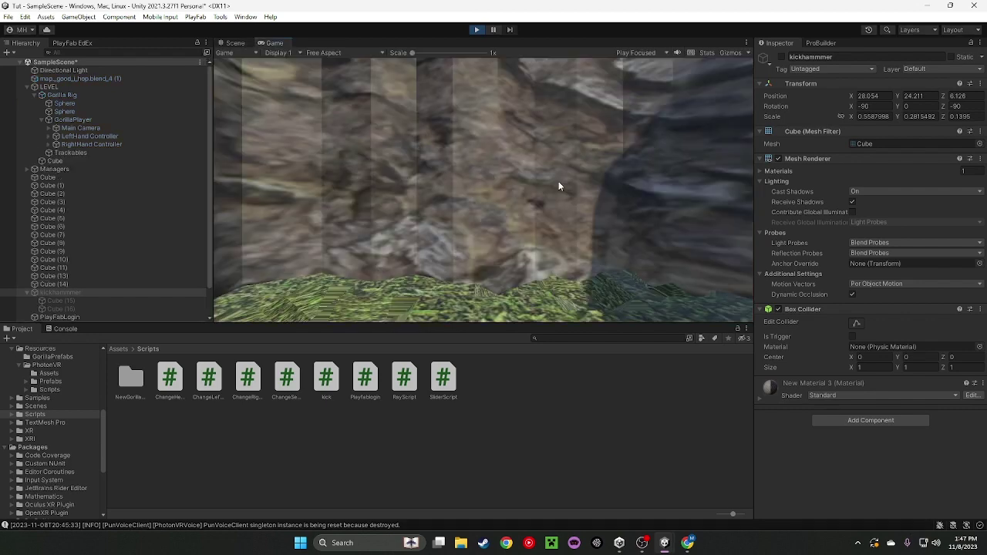
click(235, 43)
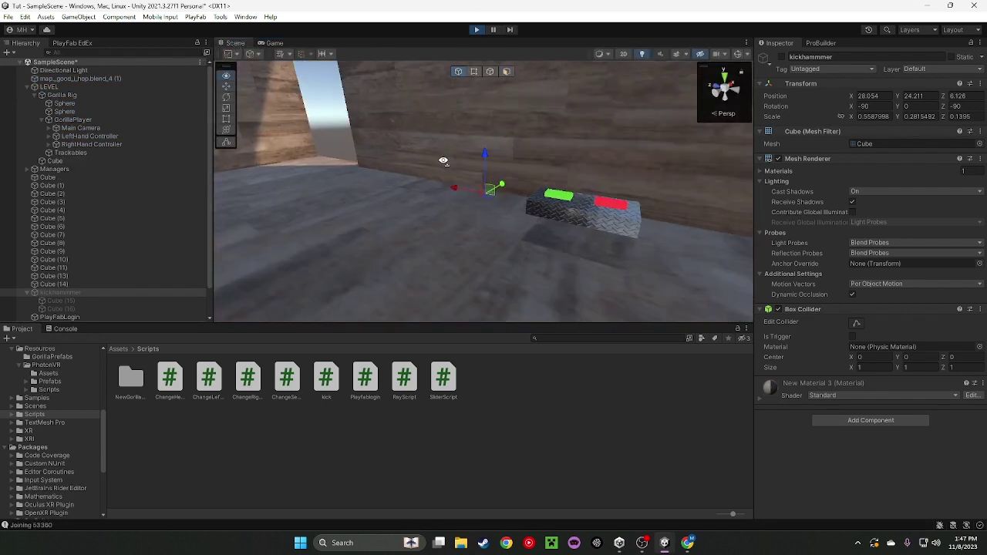
click(475, 29)
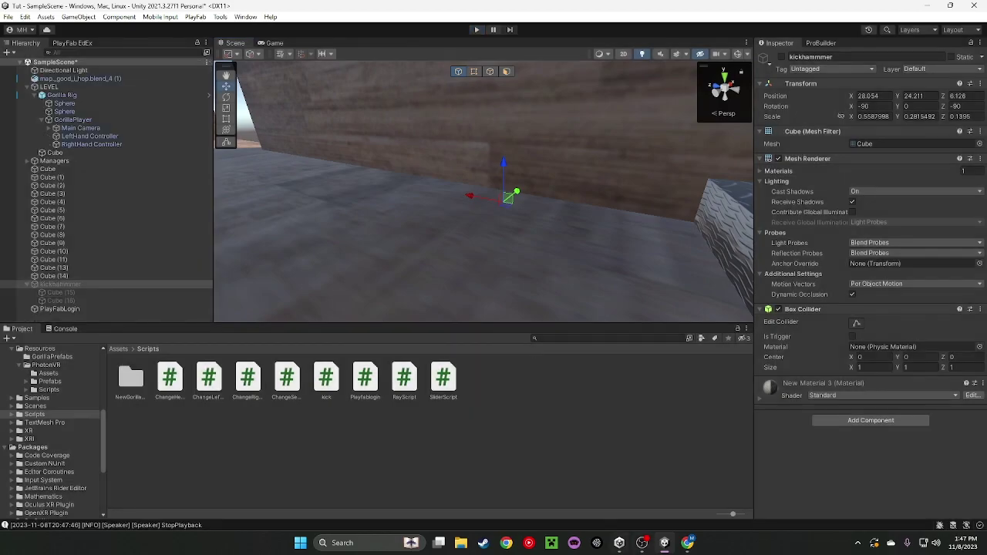
- Switch to PlayFab in Chrome and open the legacy inventory of the listed player
click(686, 542)
click(43, 186)
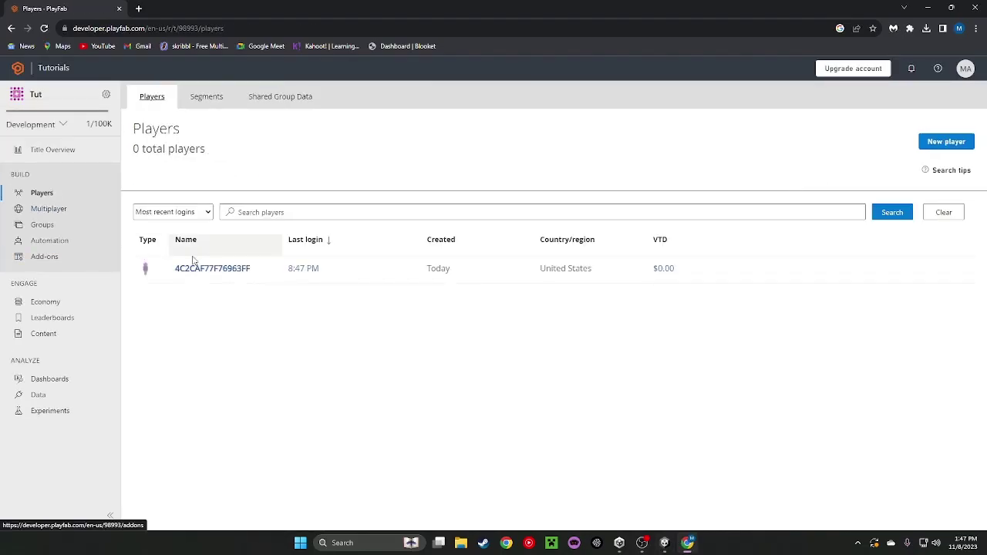
click(203, 280)
click(206, 242)
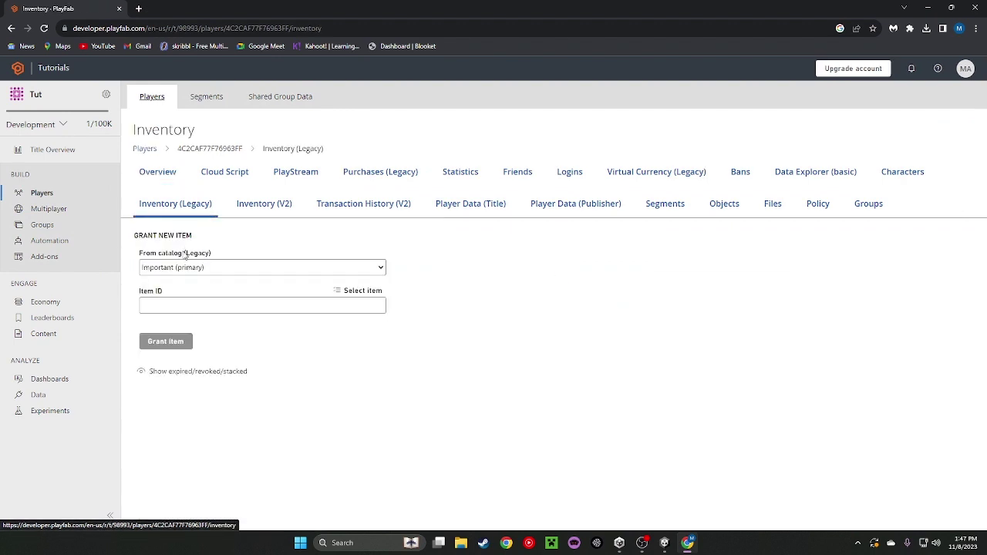
- Try to grant the player an item from the Important catalog with the item ID kickhammer
click(179, 306)
text(kickh)
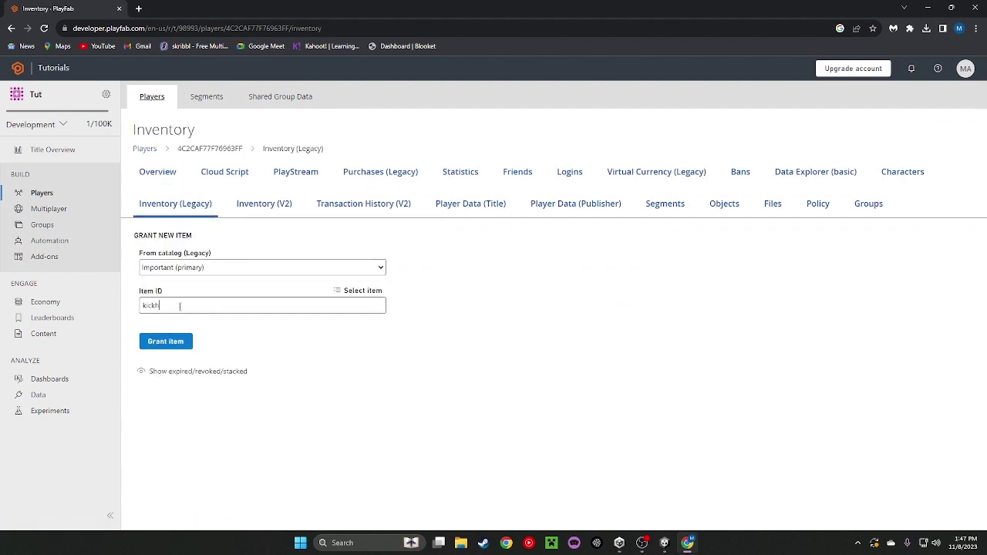
text(ammer)
key(Return)
click(185, 351)
click(232, 381)
click(170, 387)
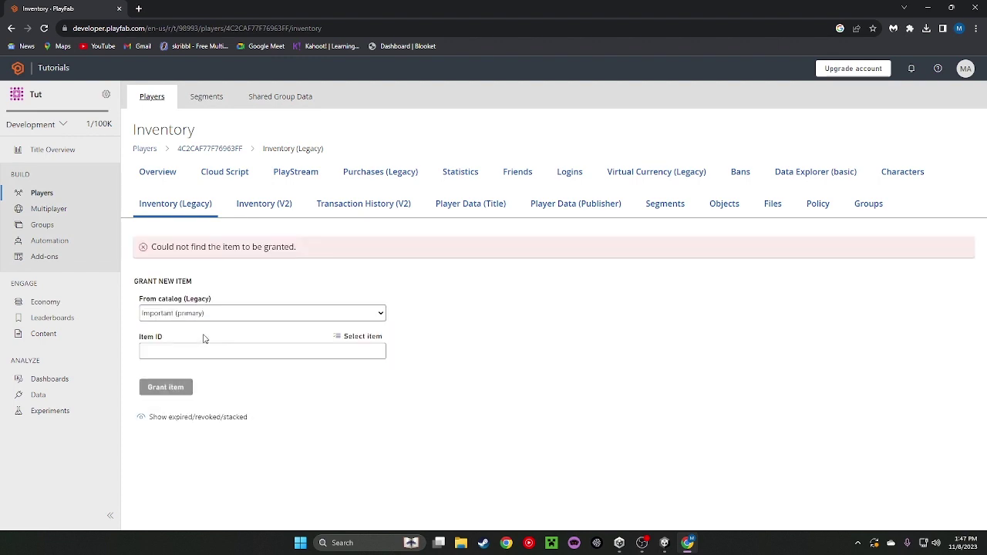
- Open the Important legacy catalog and check the exact spelling of the hammer item's ID
click(45, 302)
click(223, 99)
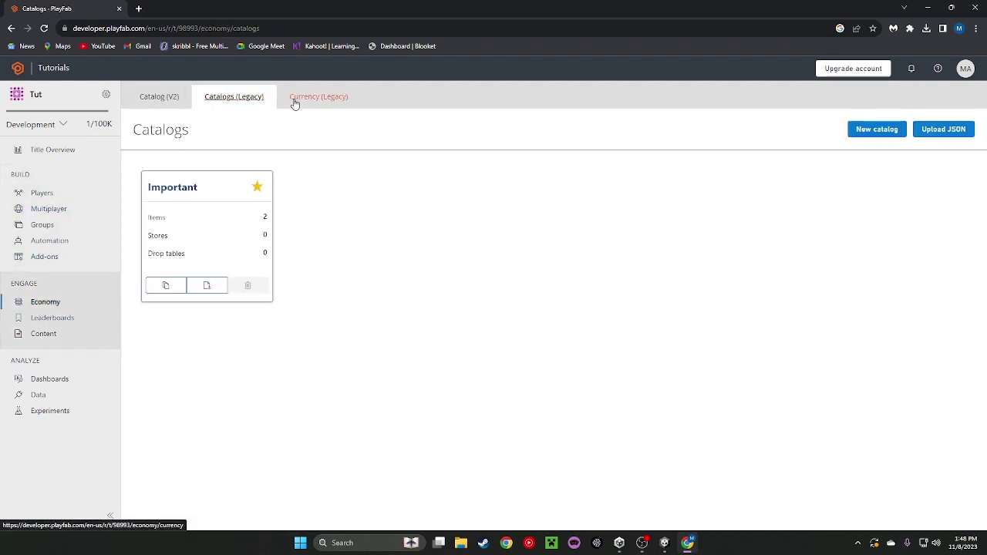
click(187, 190)
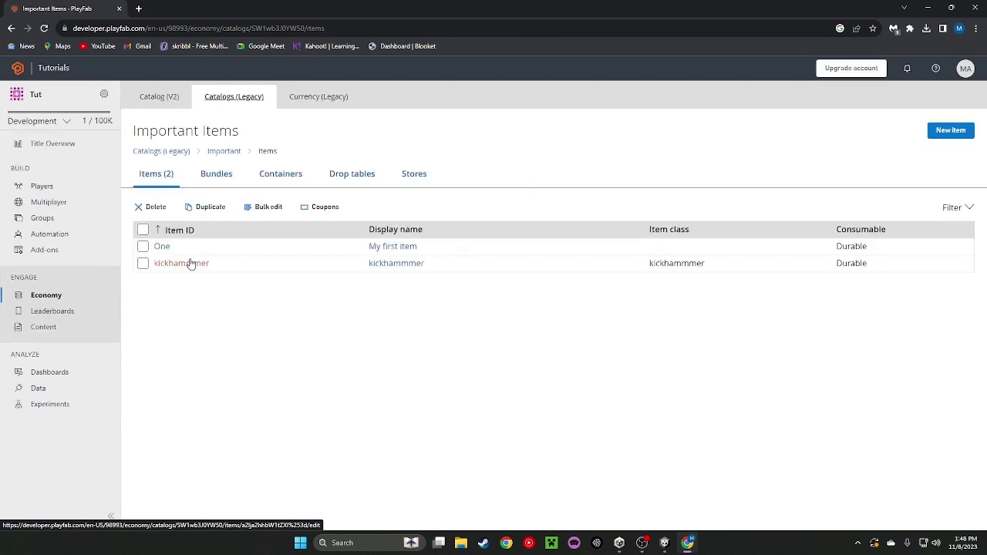
- Return to the player's legacy inventory and grant the item ID kickhammmer from the Important catalog
click(55, 186)
click(905, 214)
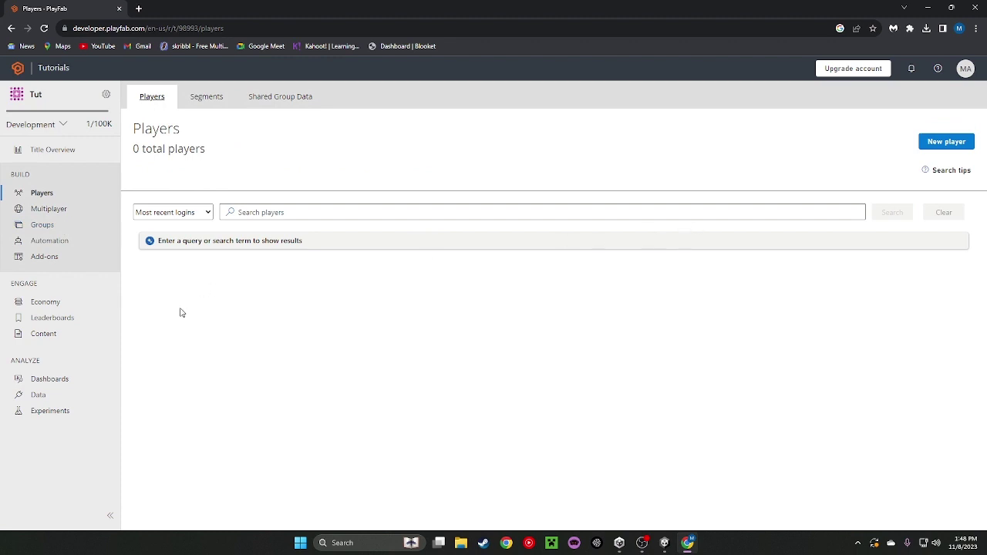
click(191, 269)
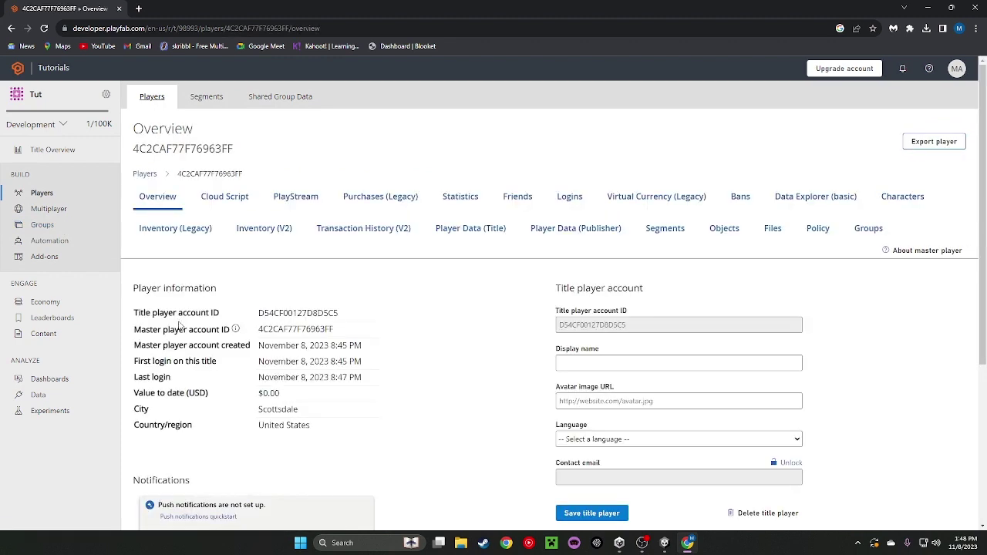
click(191, 227)
click(178, 308)
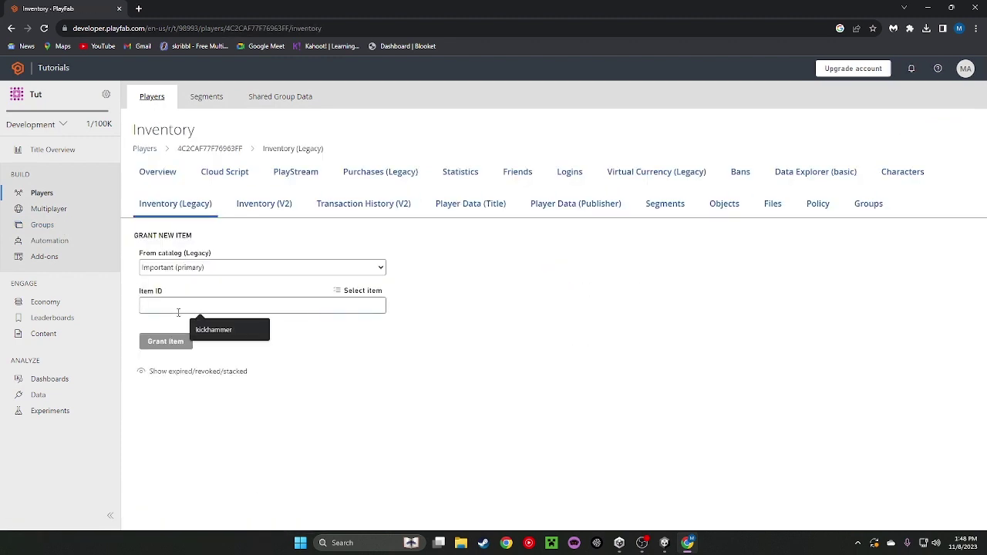
text(kick)
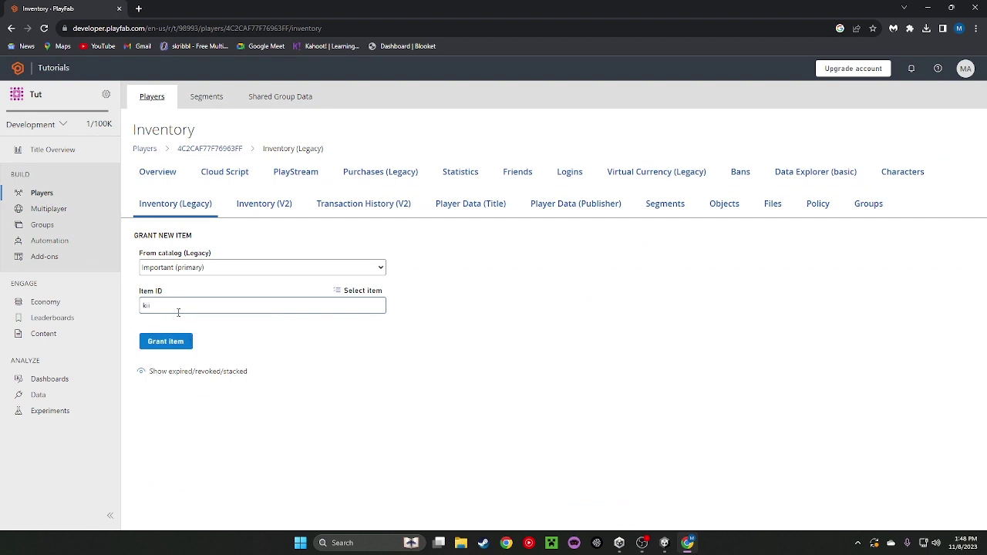
key(BackSpace)
text(ckhammmm)
key(BackSpace)
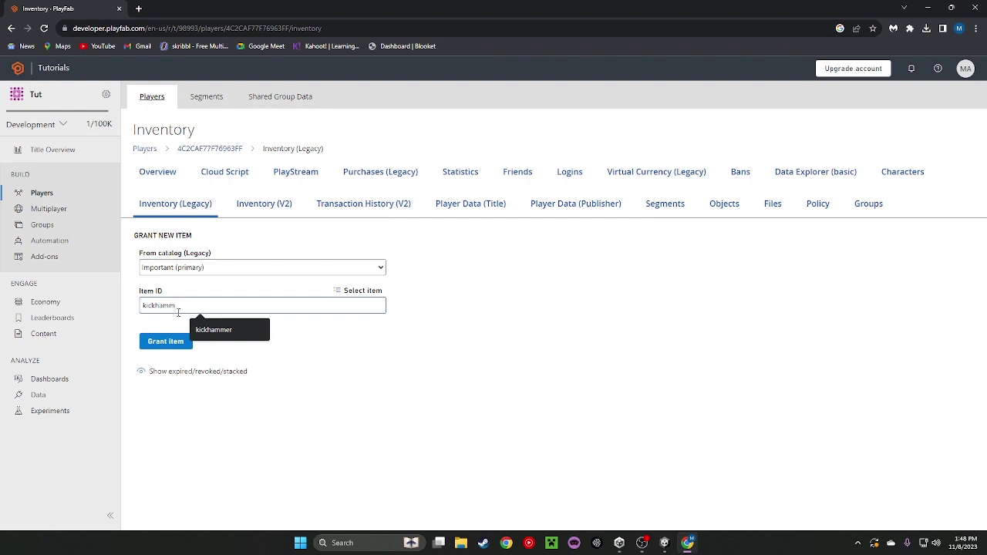
text(mmer)
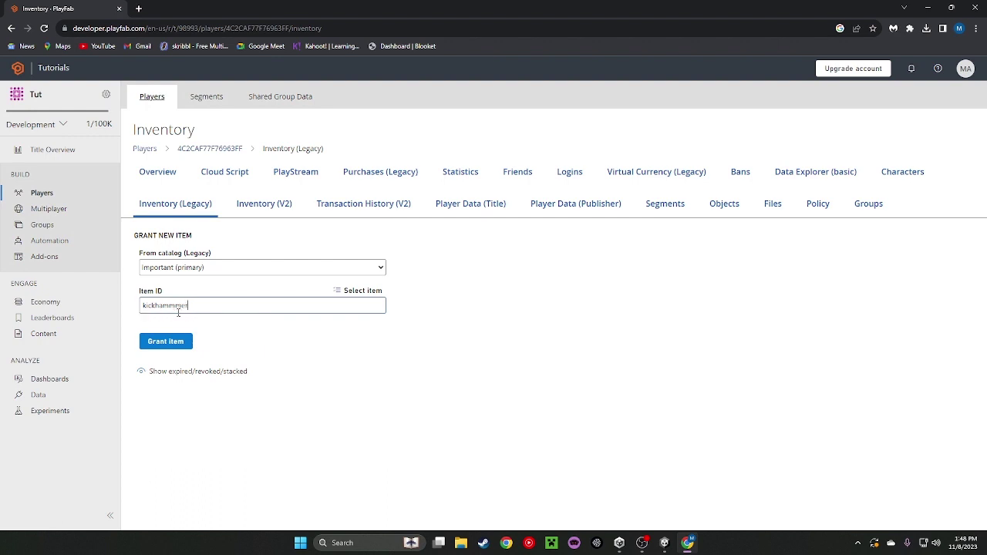
key(Return)
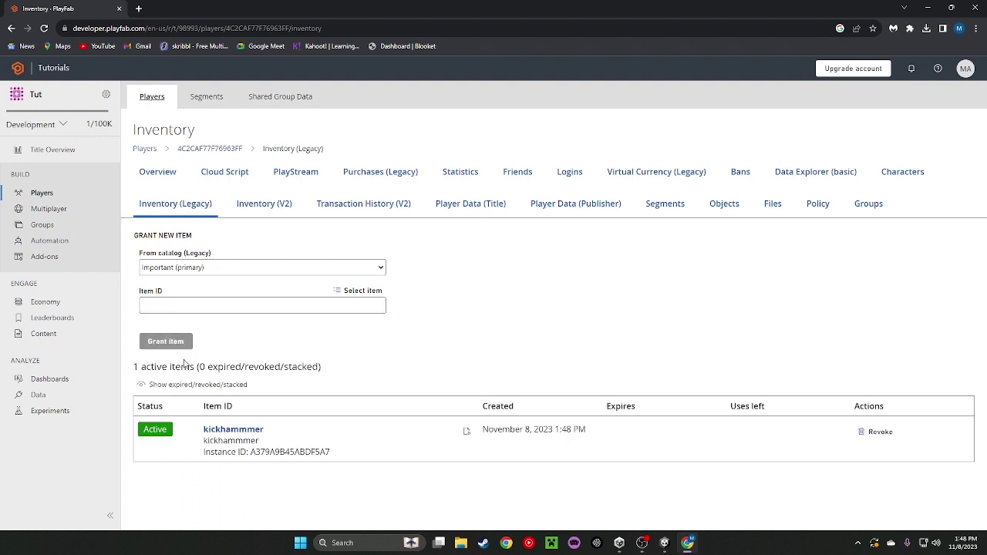
- Switch to Unity, play the scene again, examine the kickhammmer stand and its buttons in the Scene view, and stop playing
click(664, 543)
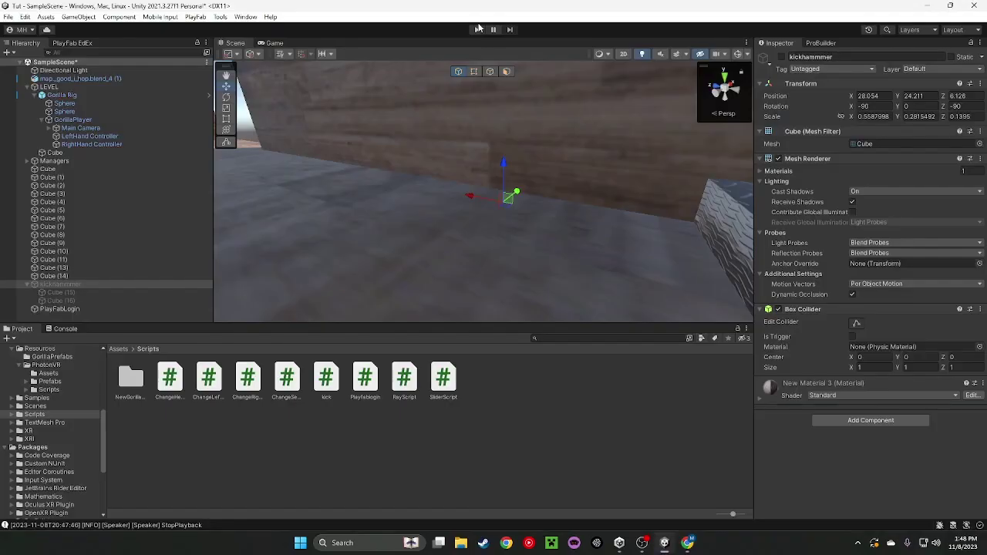
click(476, 29)
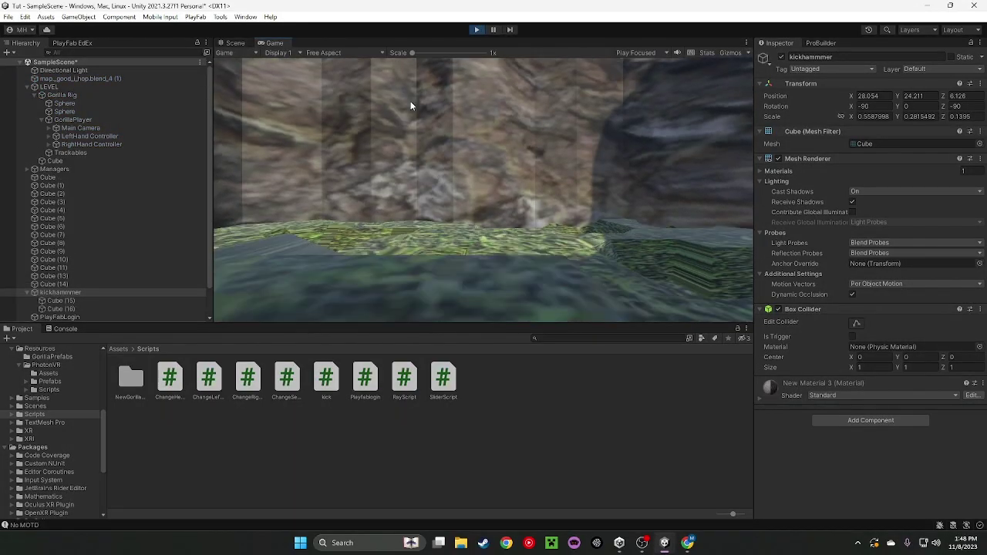
click(235, 43)
right_drag(591, 236, 593, 169)
alt+drag(594, 169, 642, 147)
alt+drag(531, 107, 266, 73)
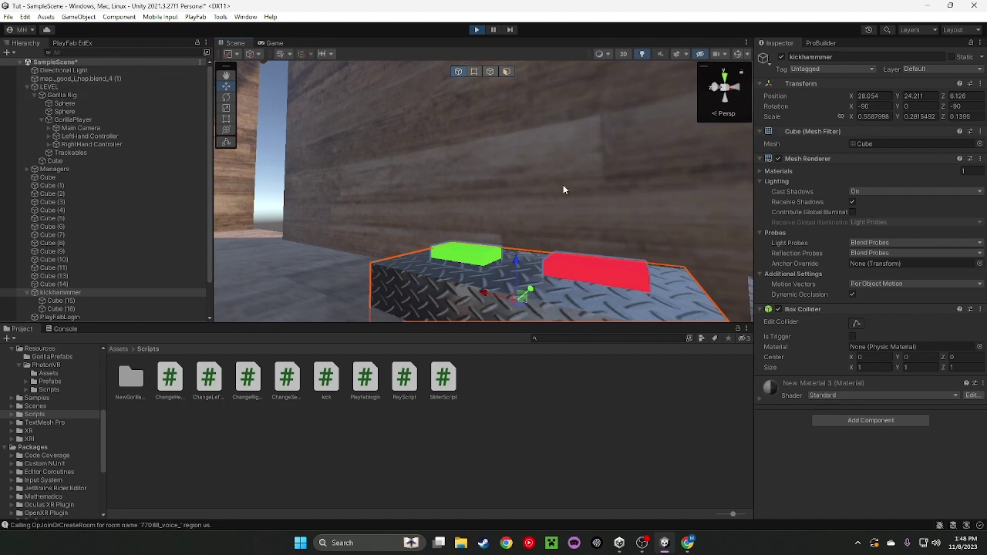
click(476, 30)
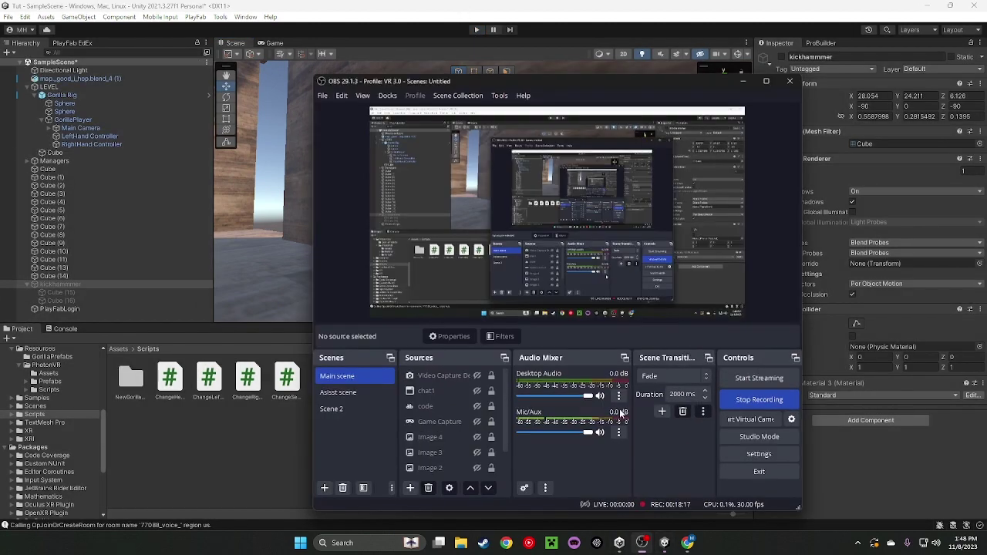